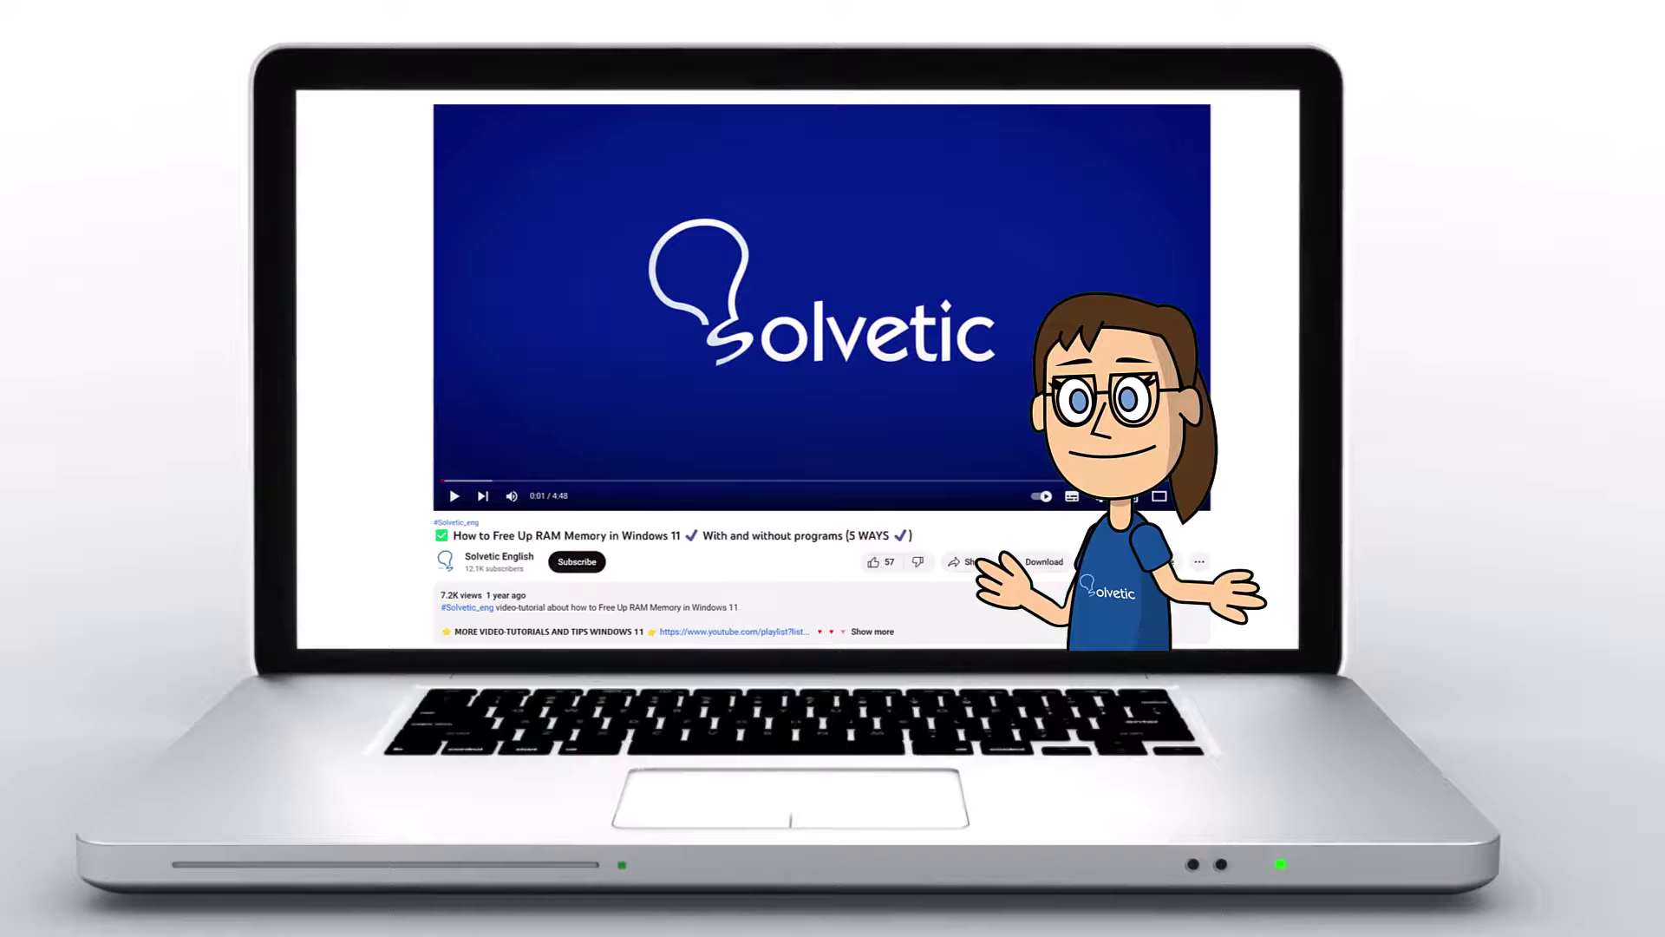
- Expand the YouTube cache-clearing tutorial's description with Show more
{"action": "left_click", "coordinate": [883, 633]}
{"action": "scroll", "coordinate": [820, 378], "scroll_direction": "down", "scroll_amount": 2}
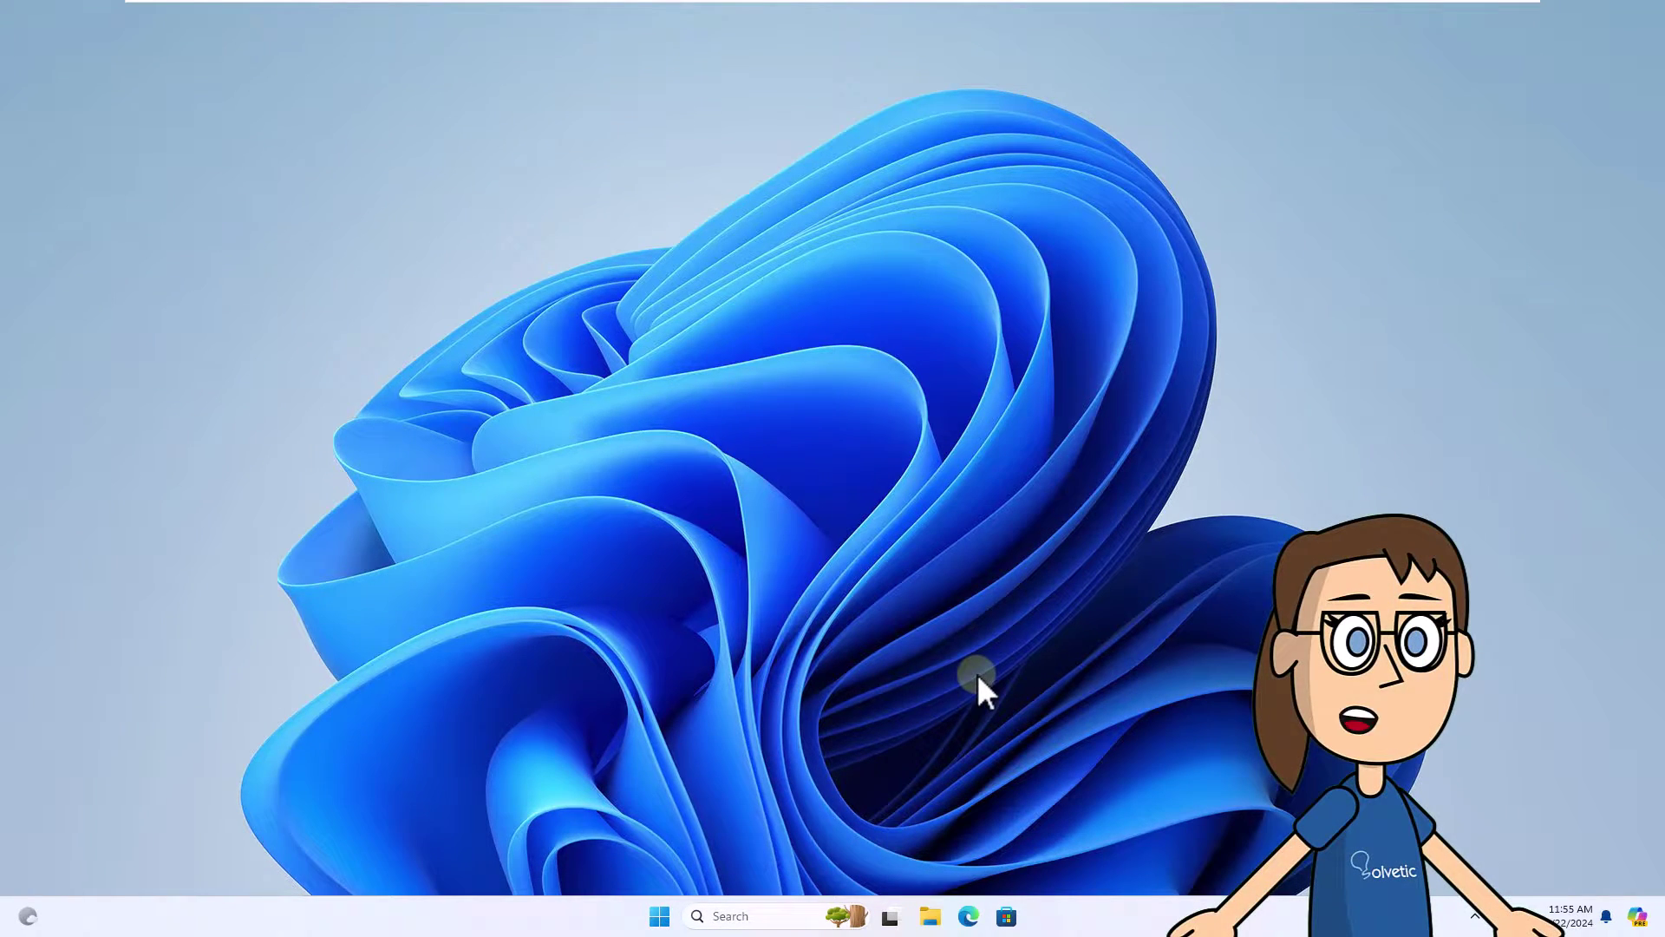
- Open the %temp% folder from Windows Search and select all 191 items
{"action": "left_click", "coordinate": [779, 916]}
{"action": "type", "text": "%te"}
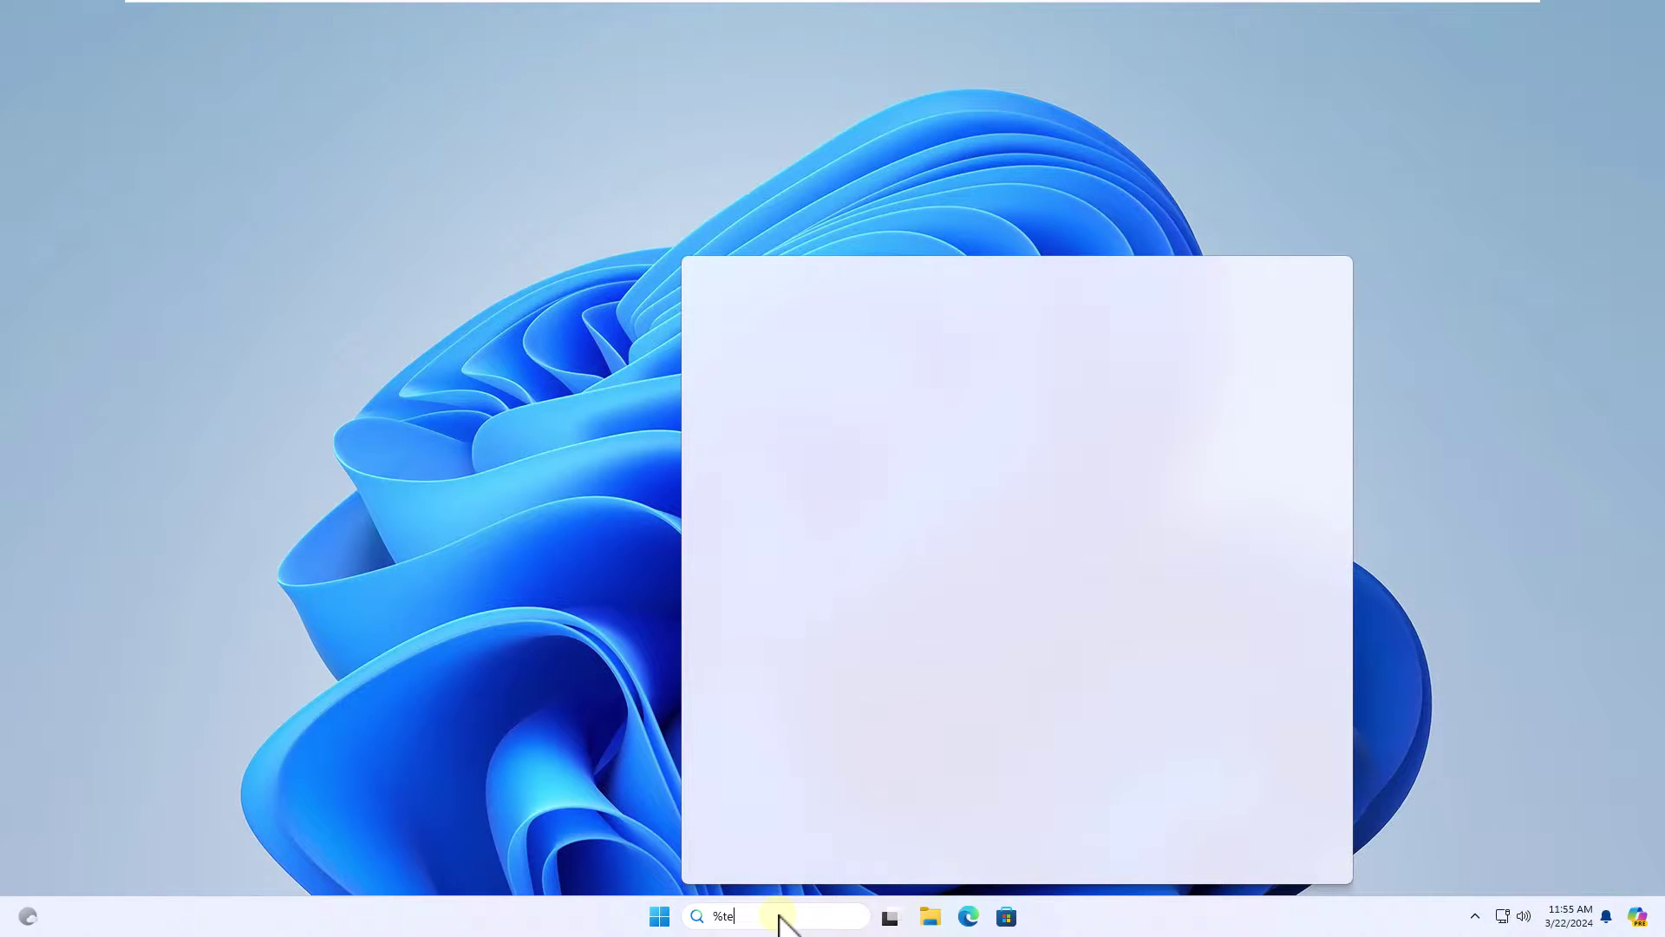
{"action": "type", "text": "%temp%"}
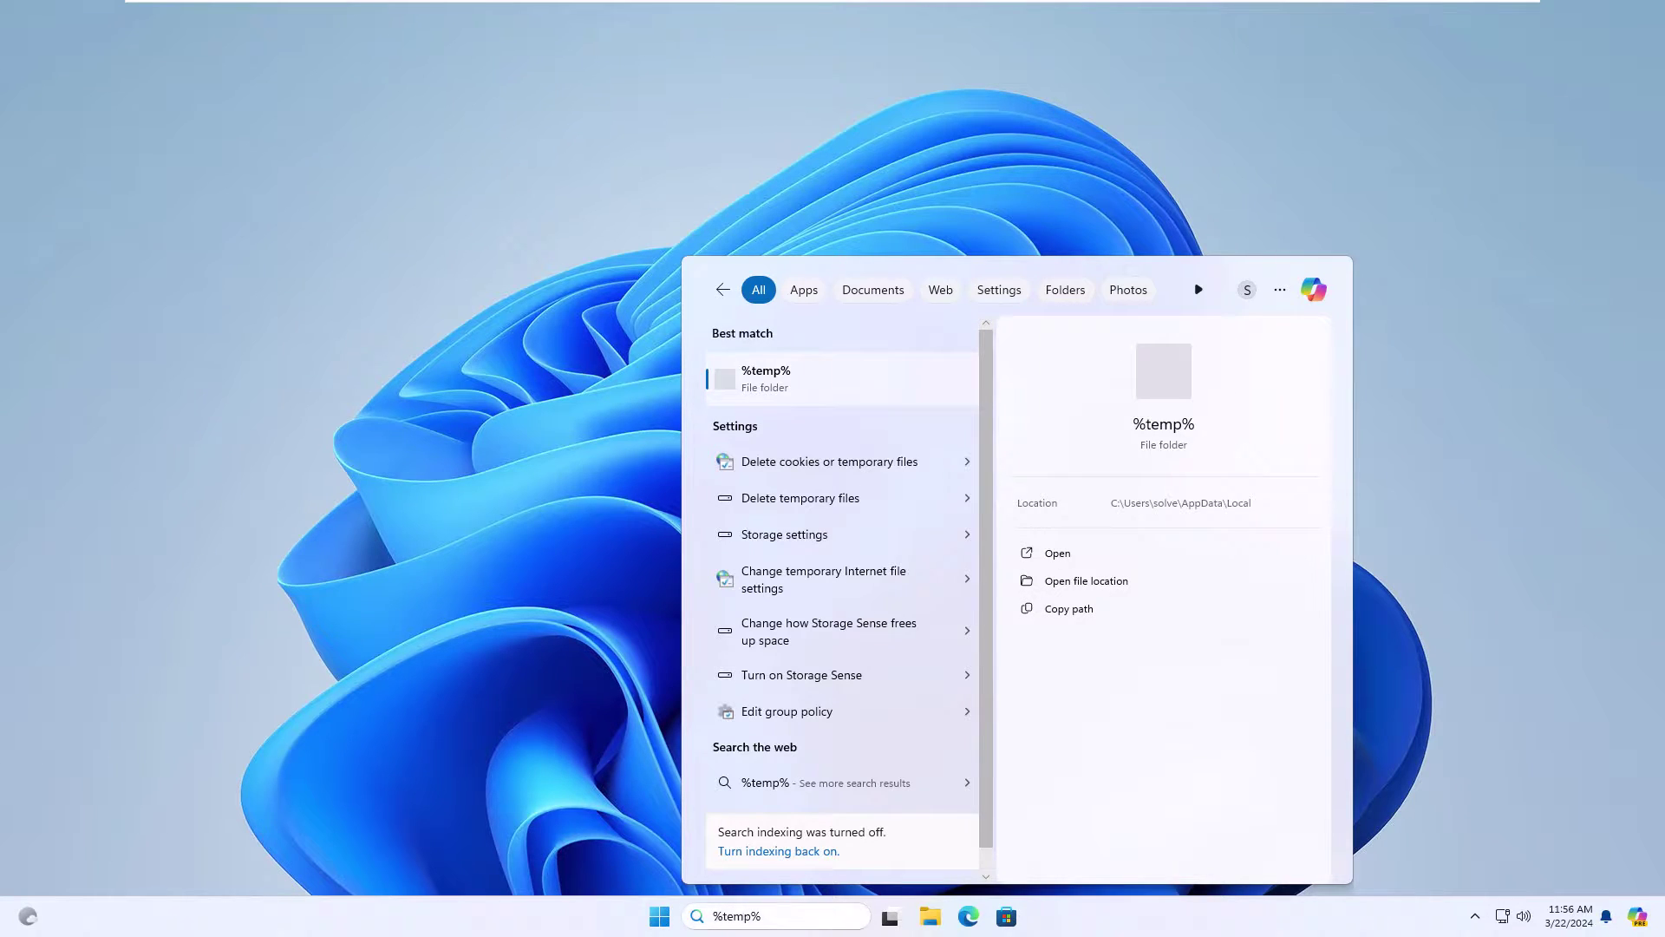
{"action": "key", "text": "Return"}
{"action": "key", "text": "ctrl+a"}
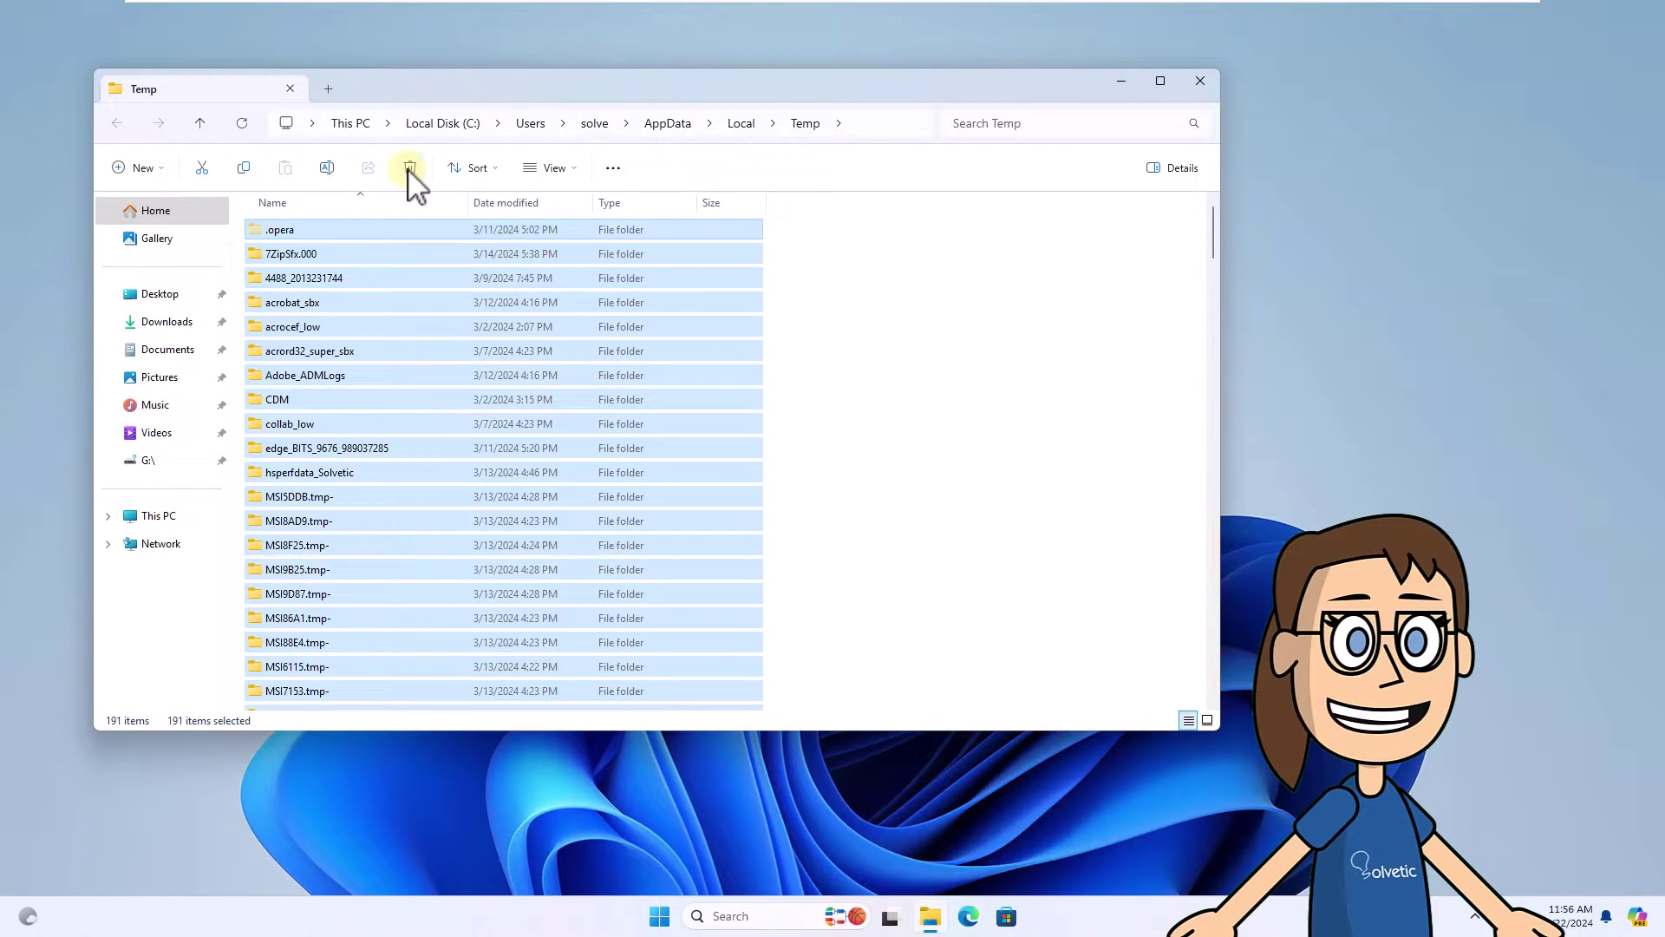
- Delete the selected Temp items, applying Continue to all, then close Explorer
{"action": "left_click", "coordinate": [409, 168]}
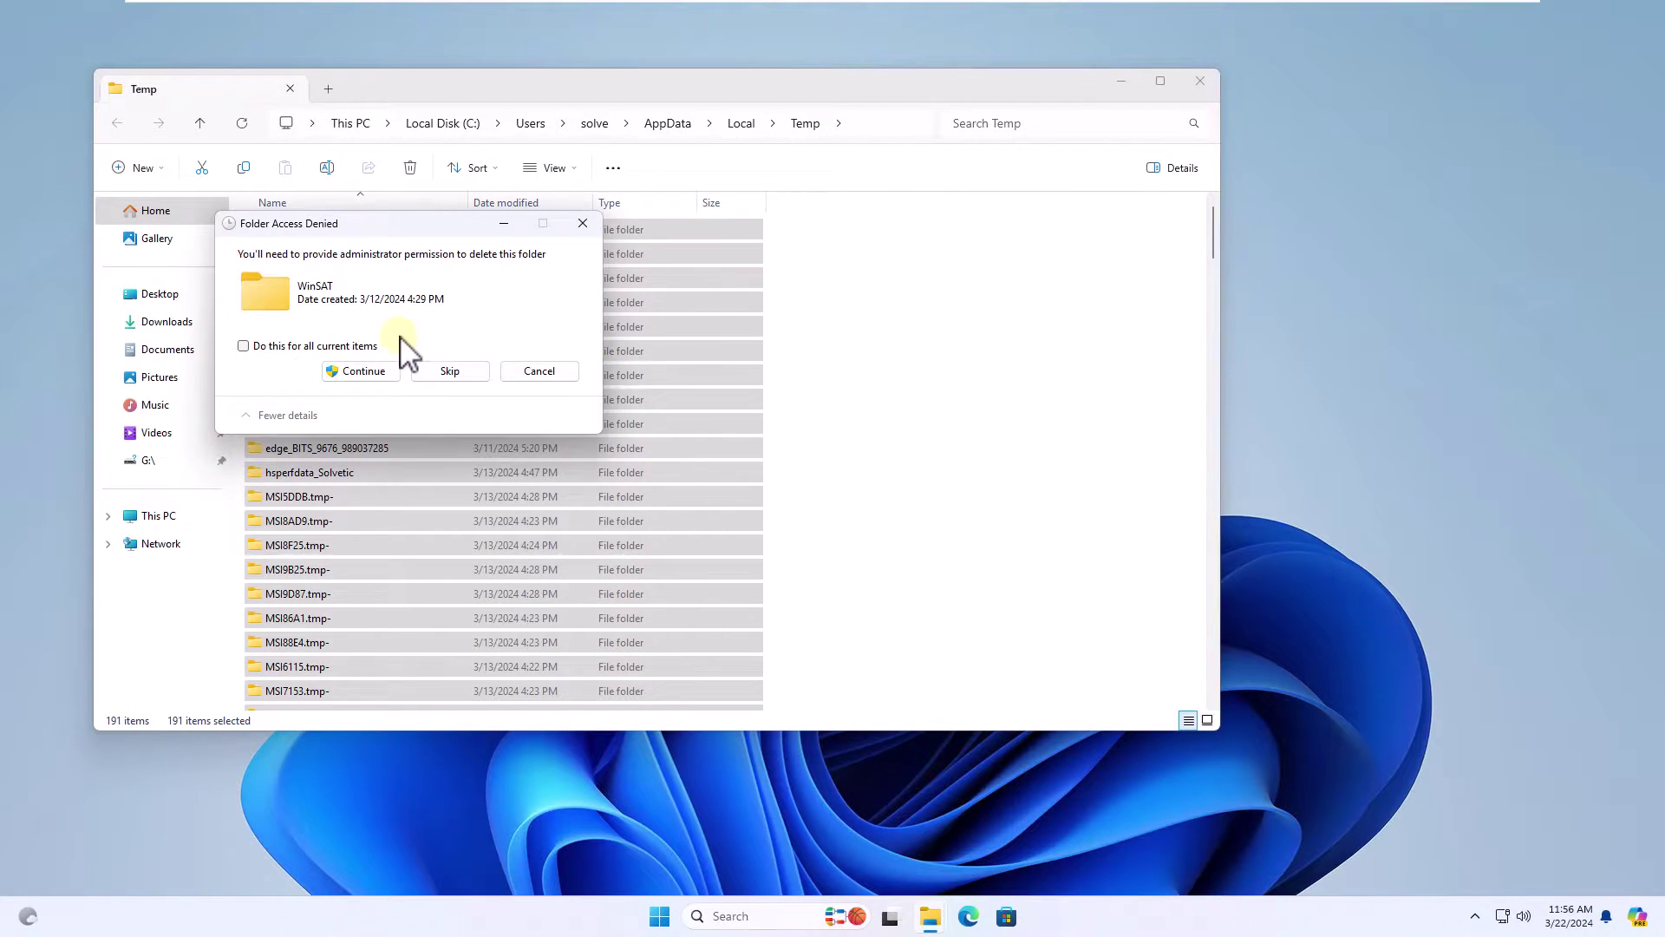
{"action": "left_click", "coordinate": [374, 373]}
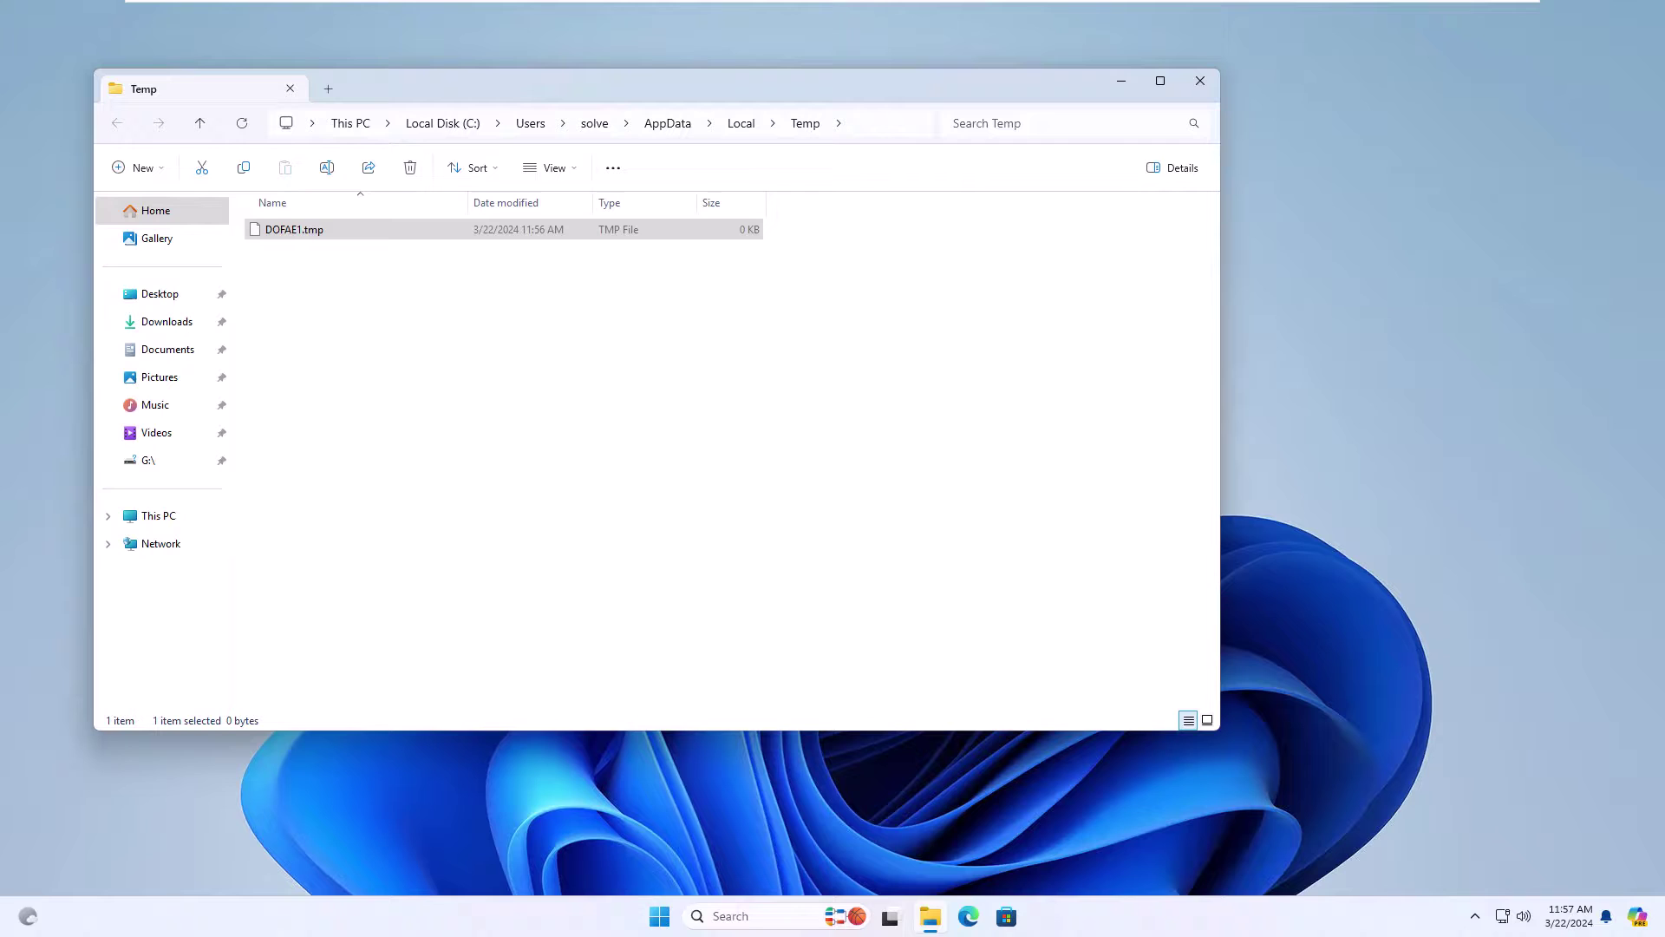
{"action": "left_click", "coordinate": [1202, 82]}
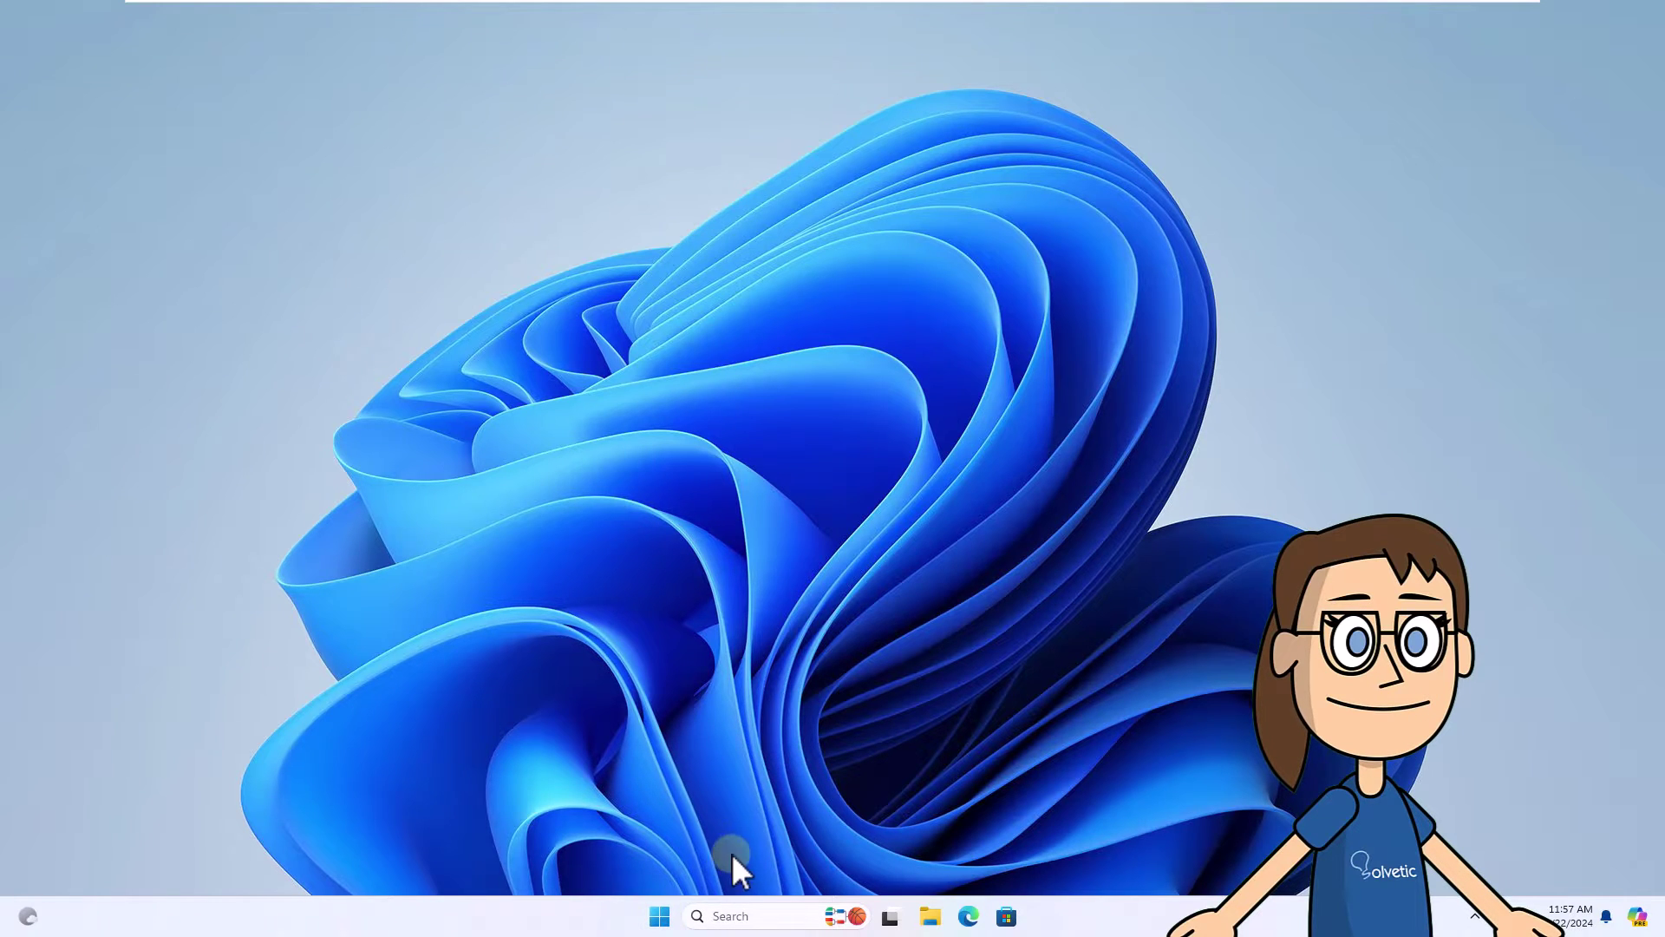
- Open the Windows 'temp' folder from Run and grant permanent access
{"action": "key", "text": "super+x"}
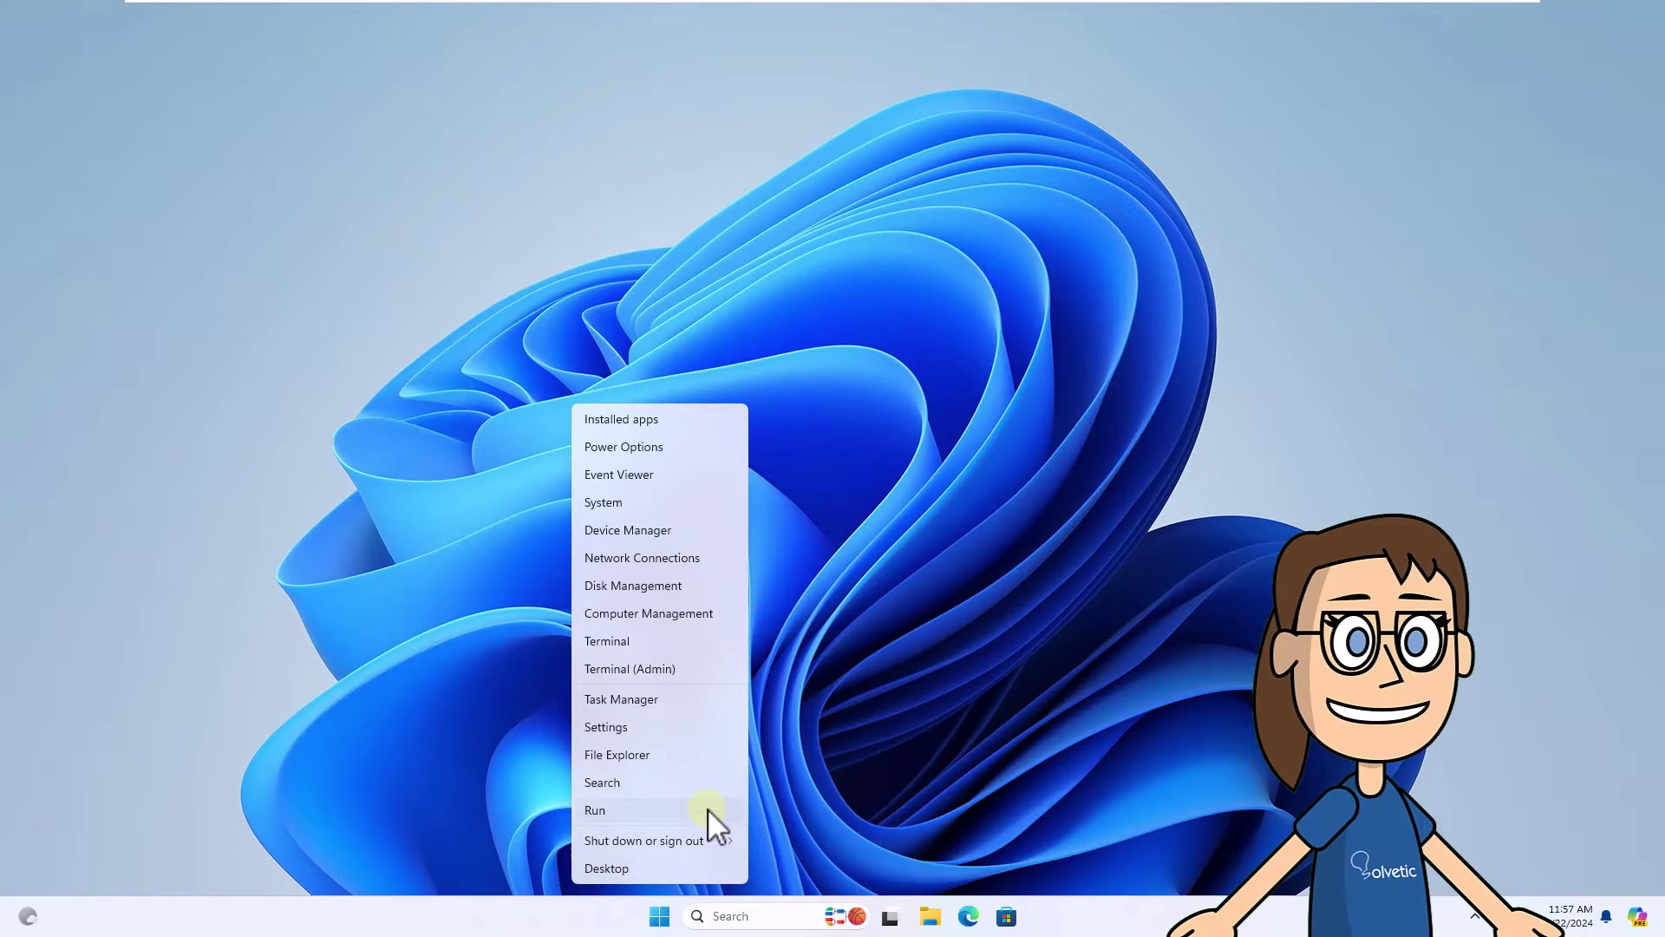
{"action": "left_click", "coordinate": [708, 809]}
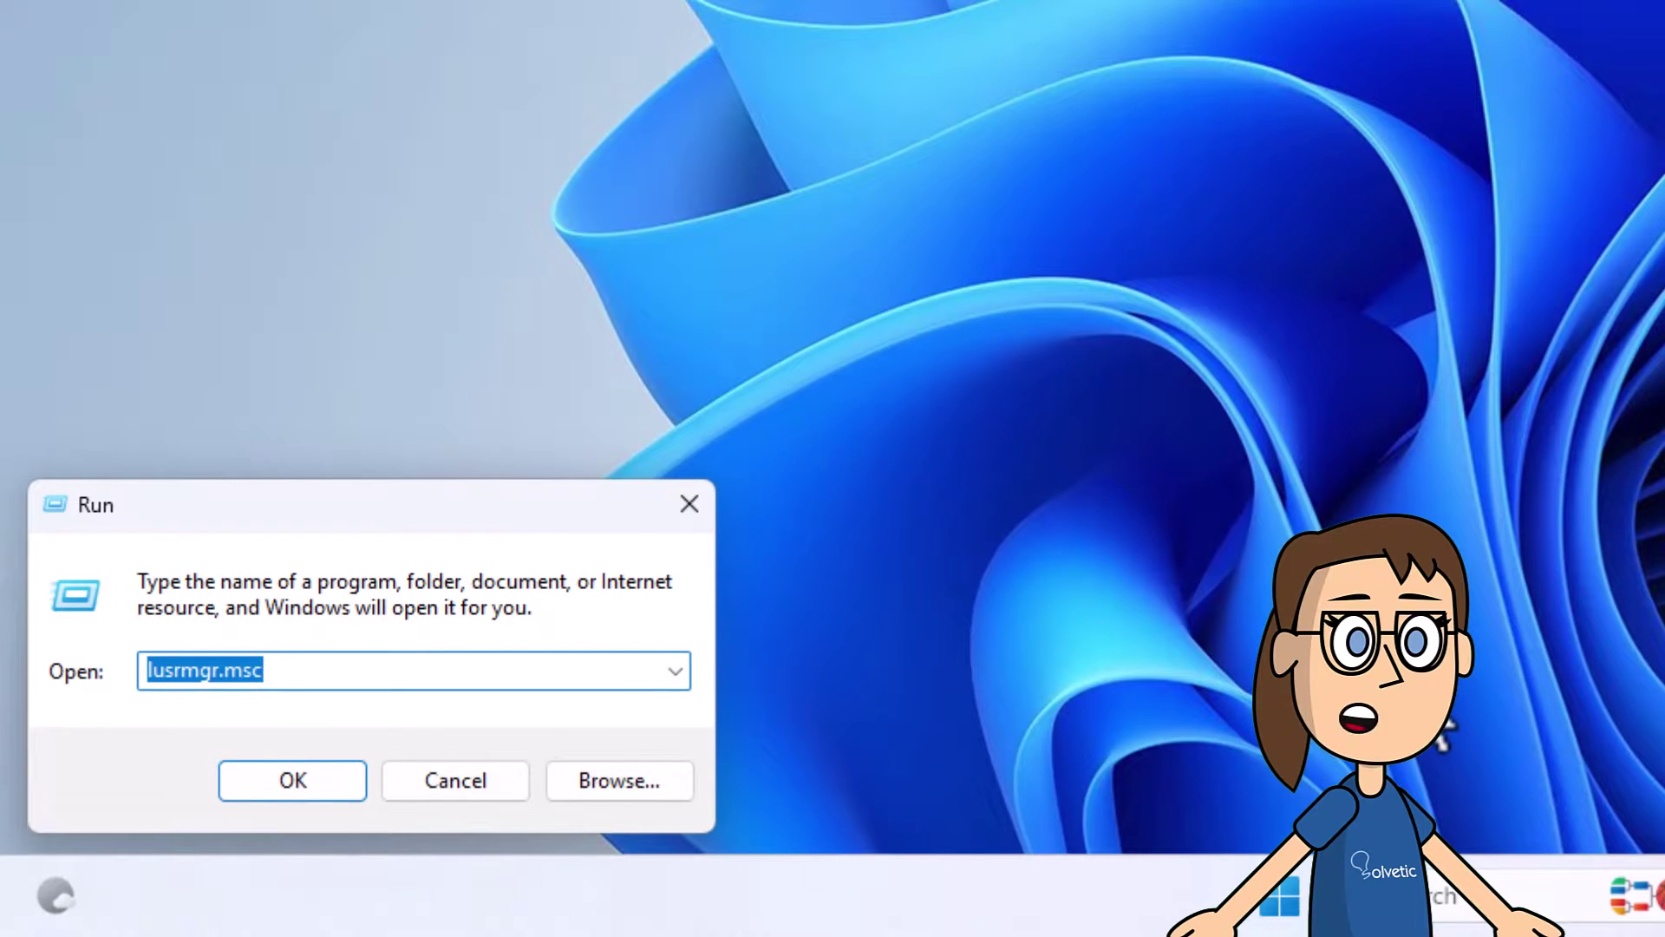
{"action": "type", "text": "temp"}
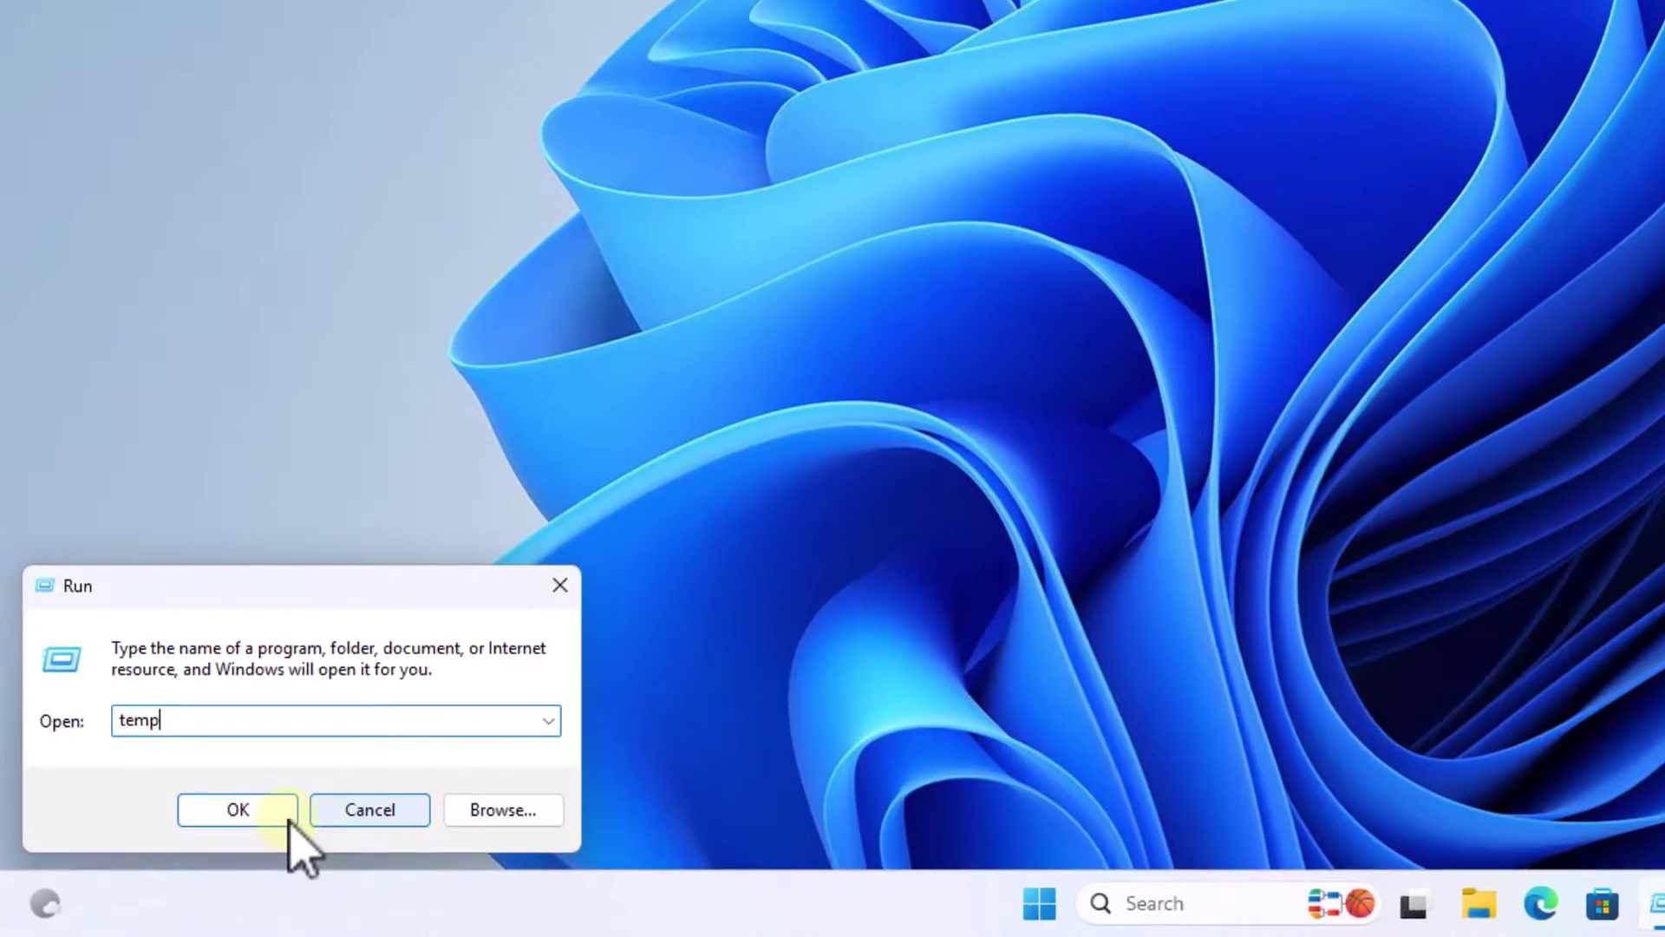
{"action": "left_click", "coordinate": [164, 860]}
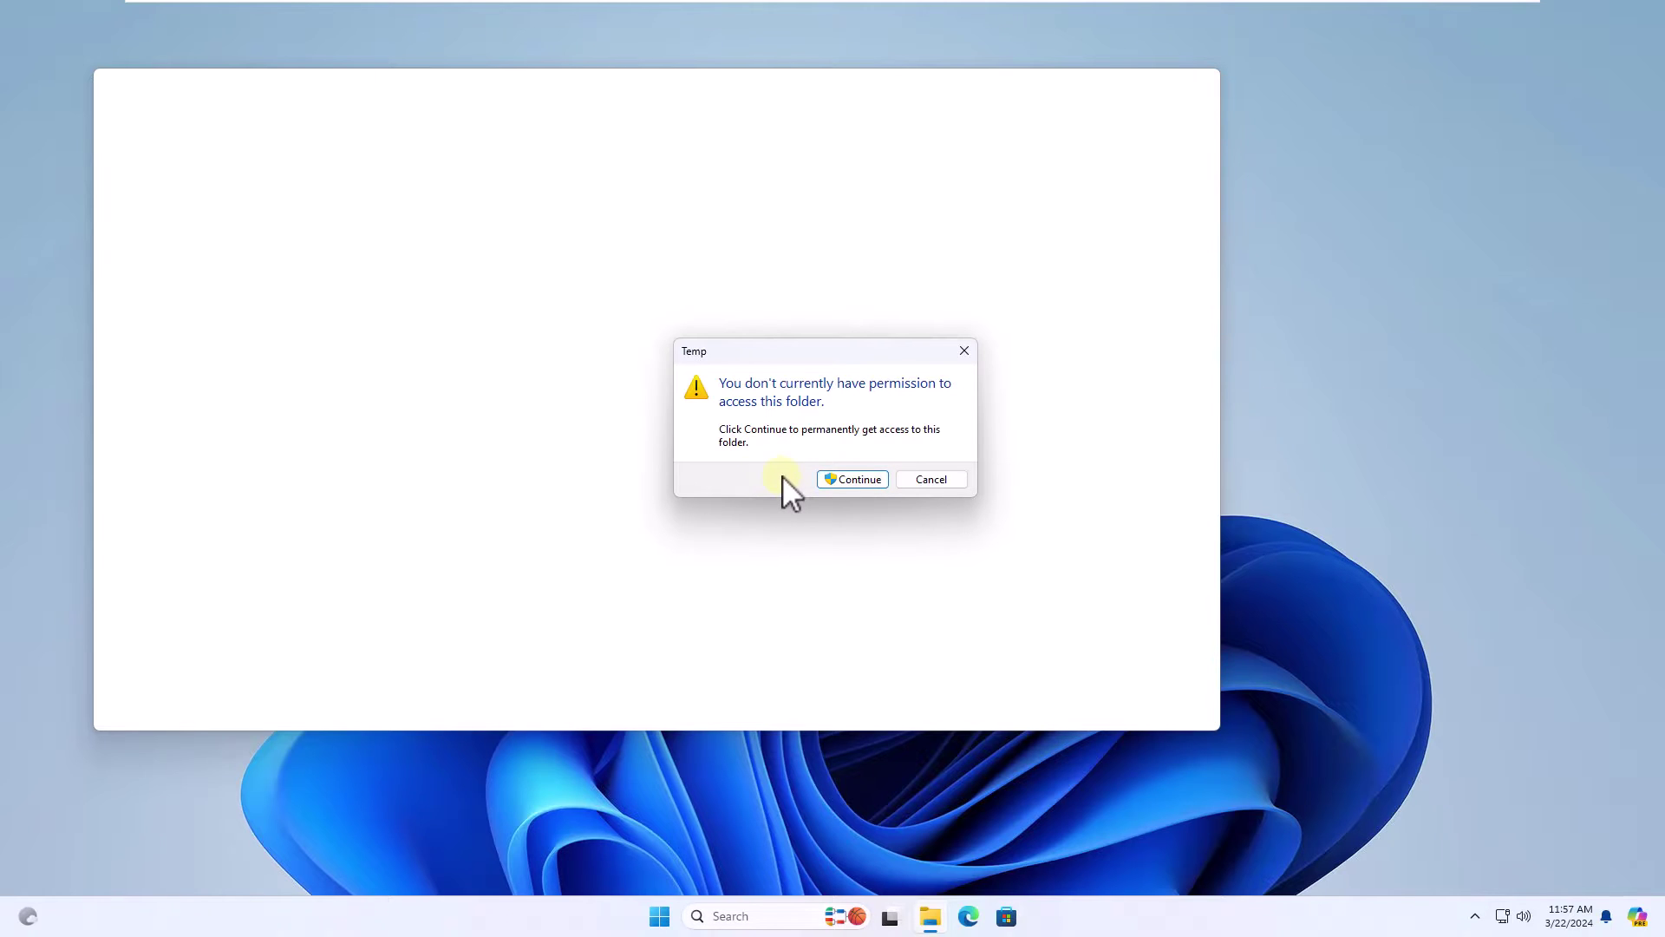
{"action": "left_click", "coordinate": [847, 478]}
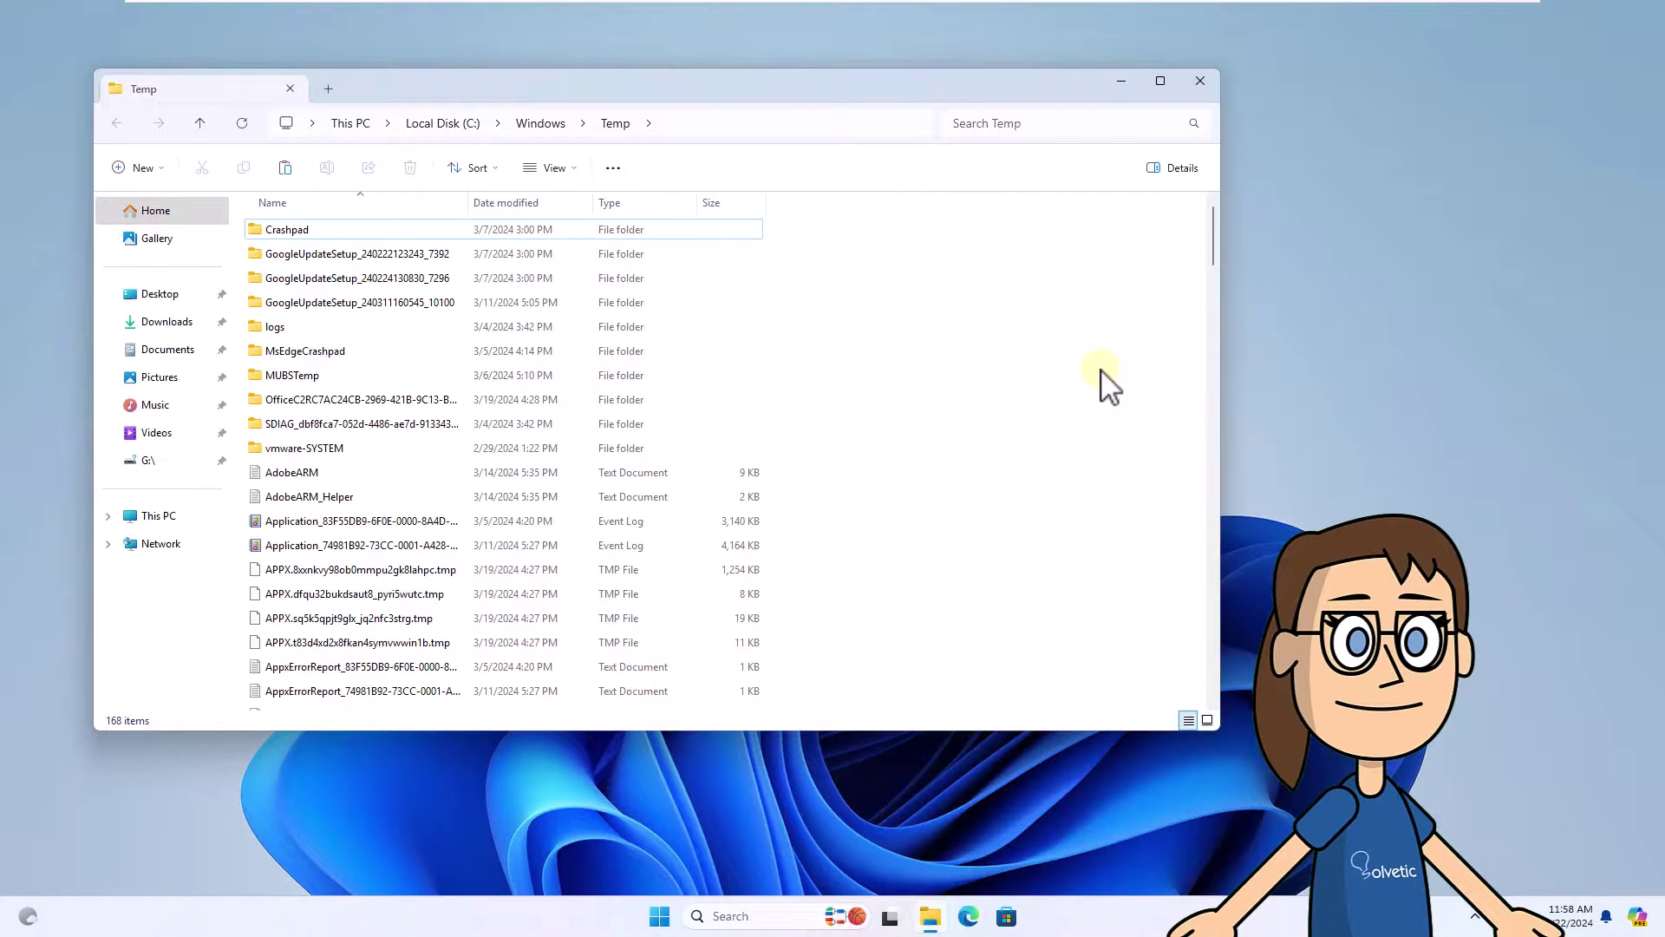
- Delete all 168 Windows Temp items, skipping in-use files, and close the window
{"action": "key", "text": "ctrl+a"}
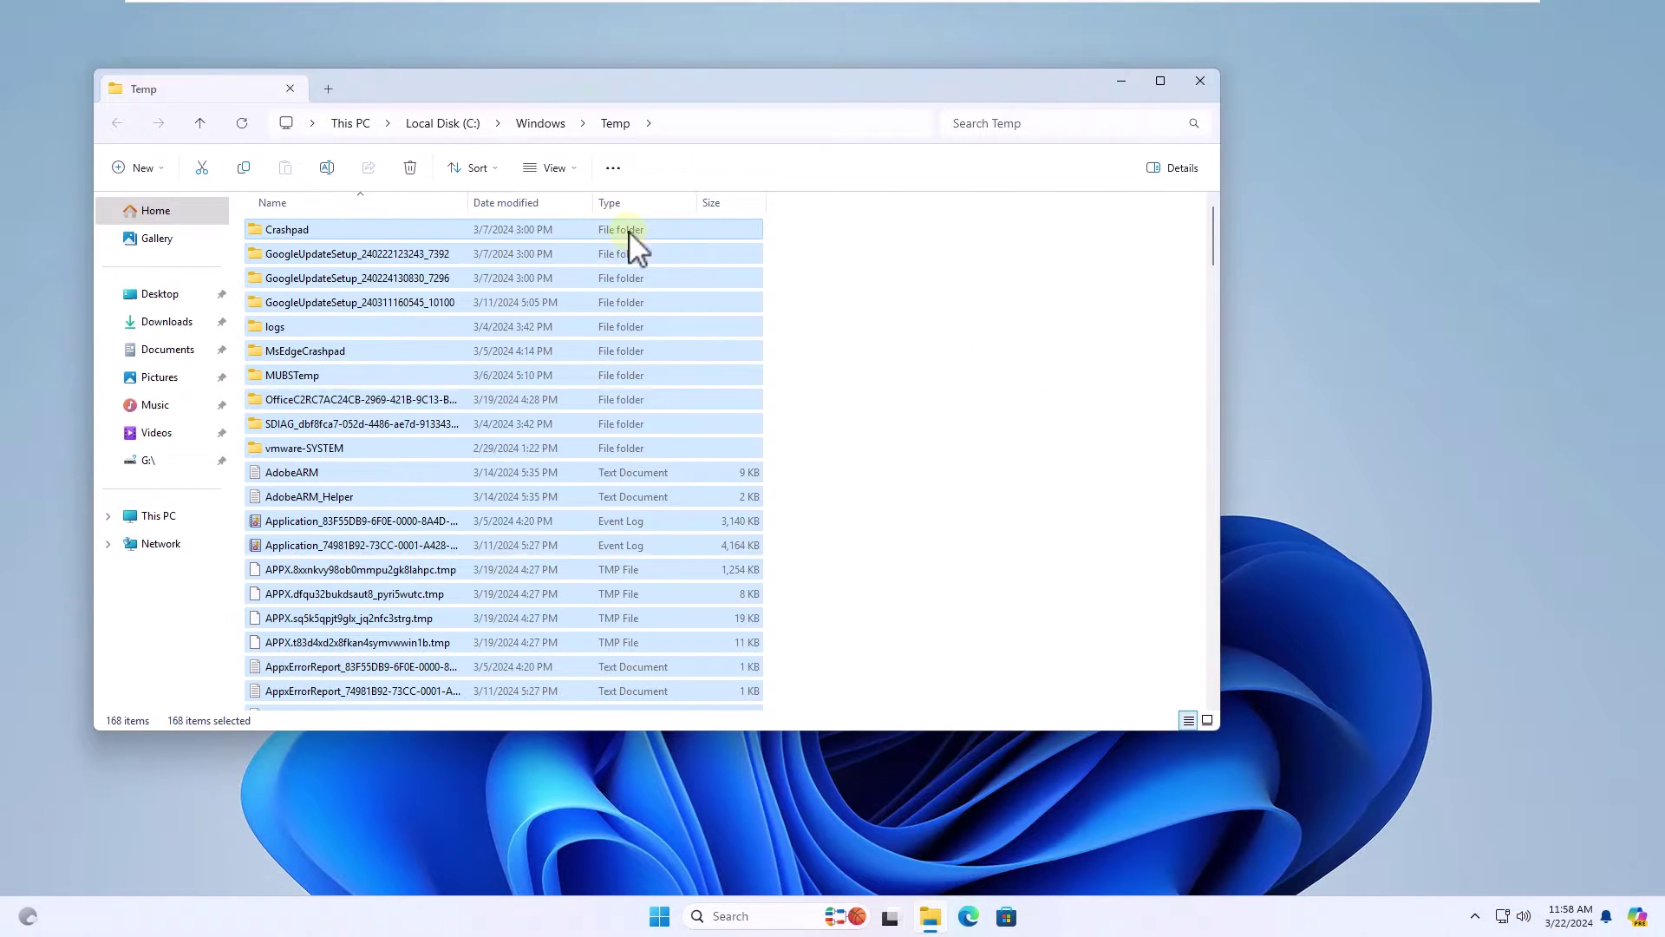
{"action": "left_click", "coordinate": [414, 173]}
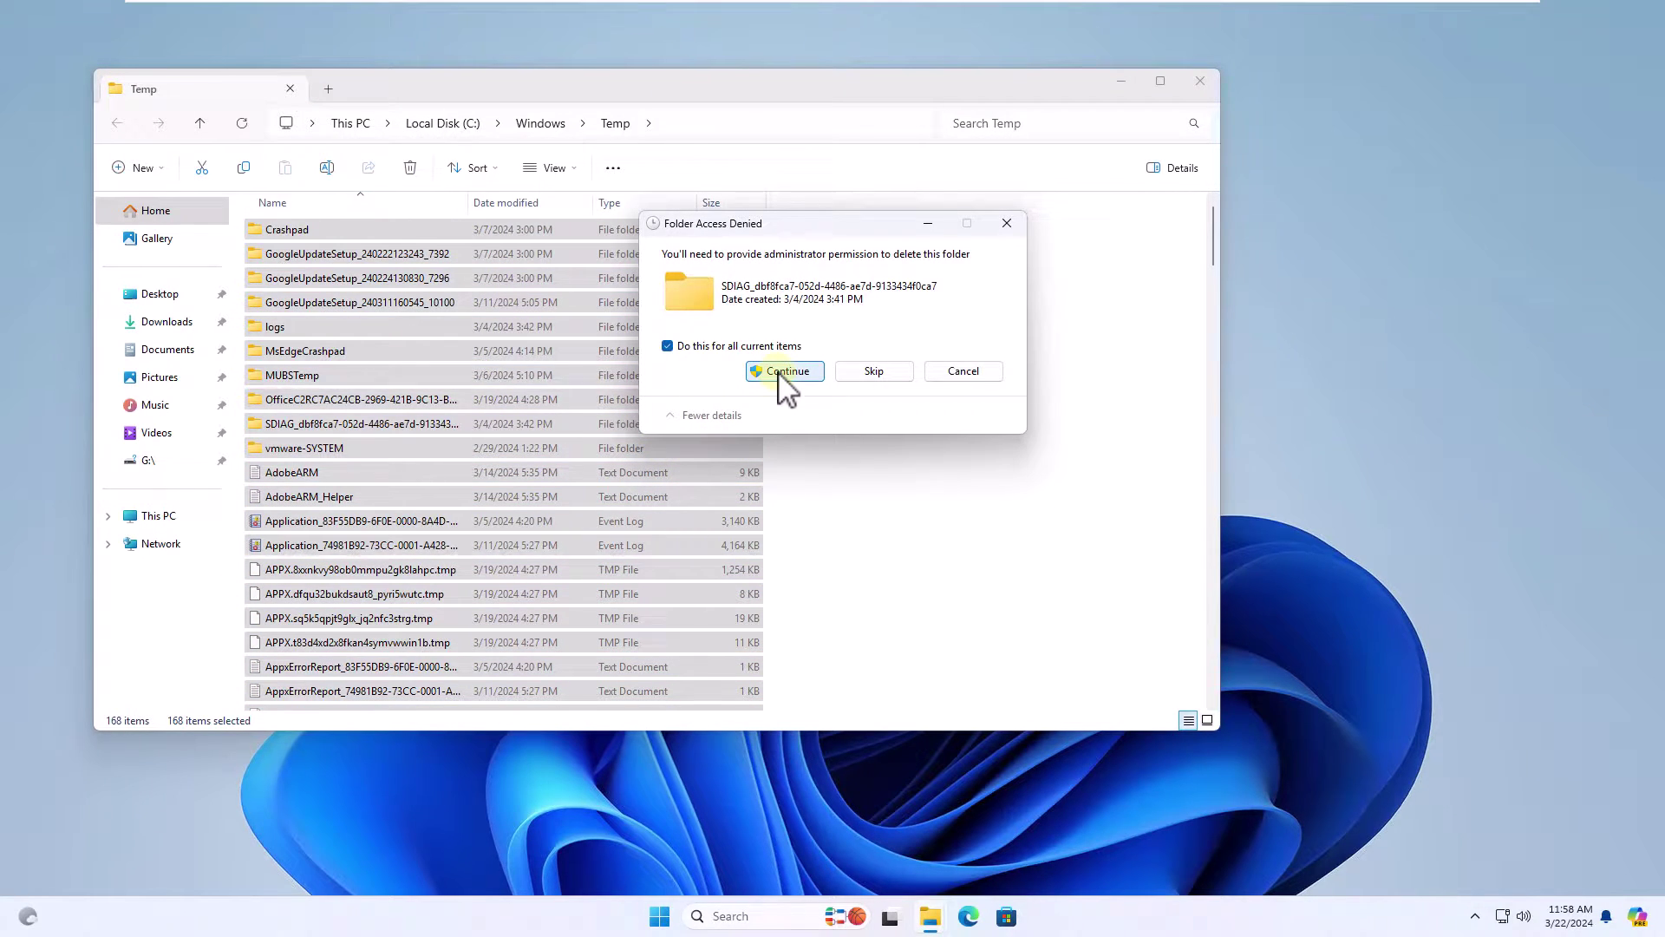
{"action": "left_click", "coordinate": [784, 372]}
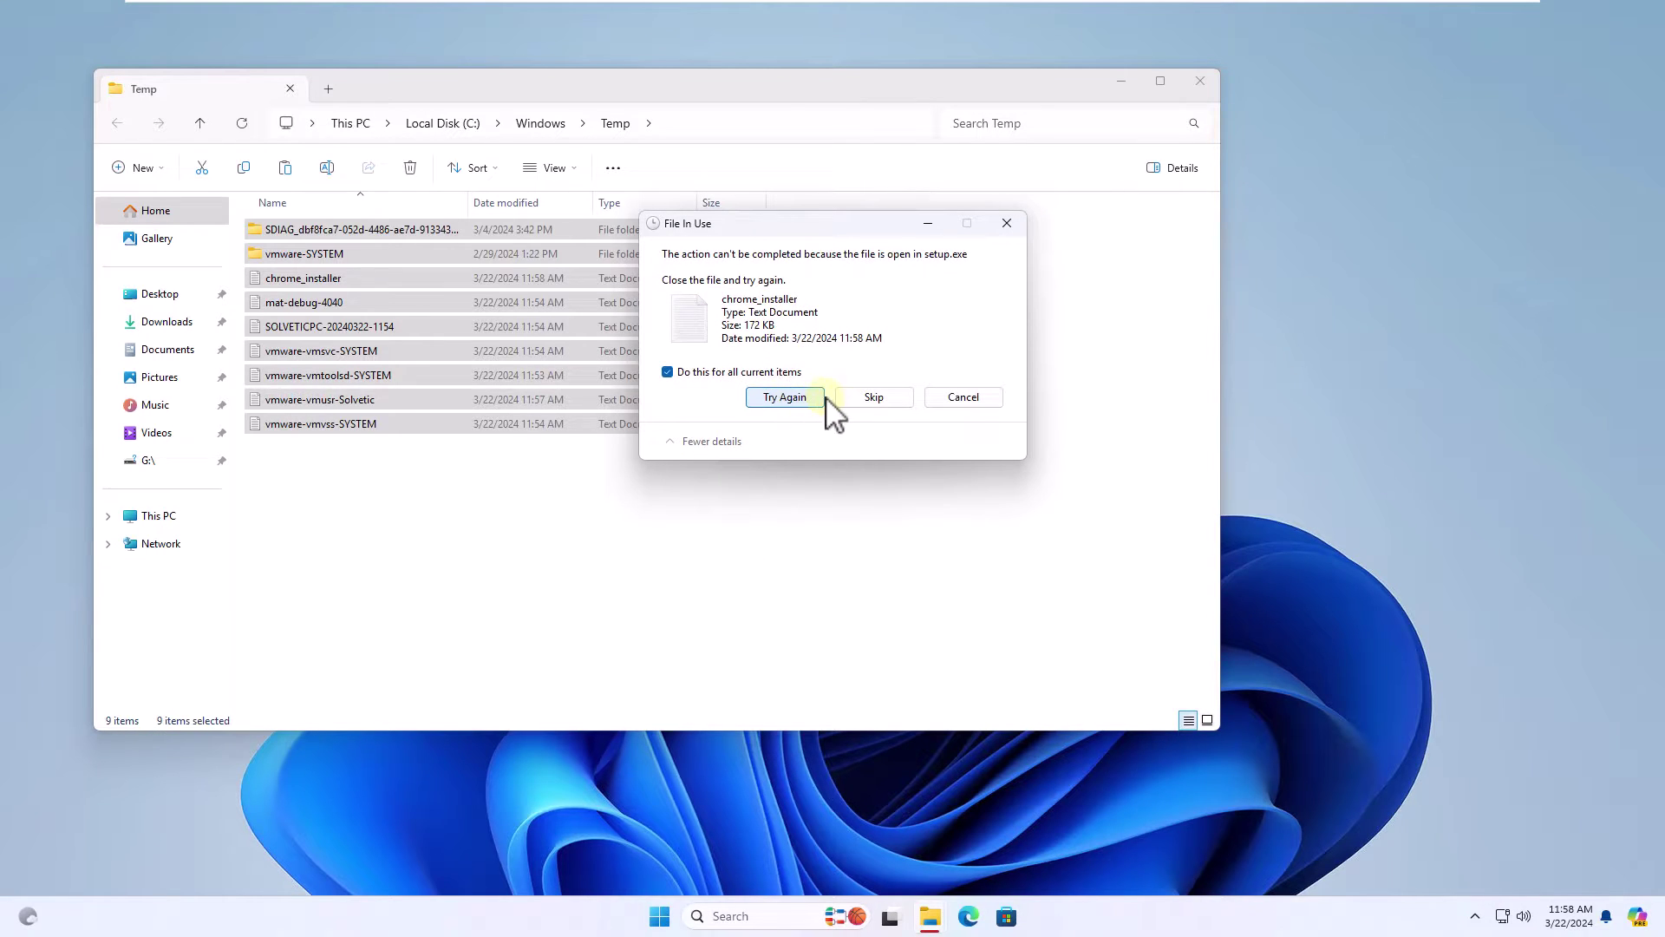
{"action": "left_click", "coordinate": [874, 403]}
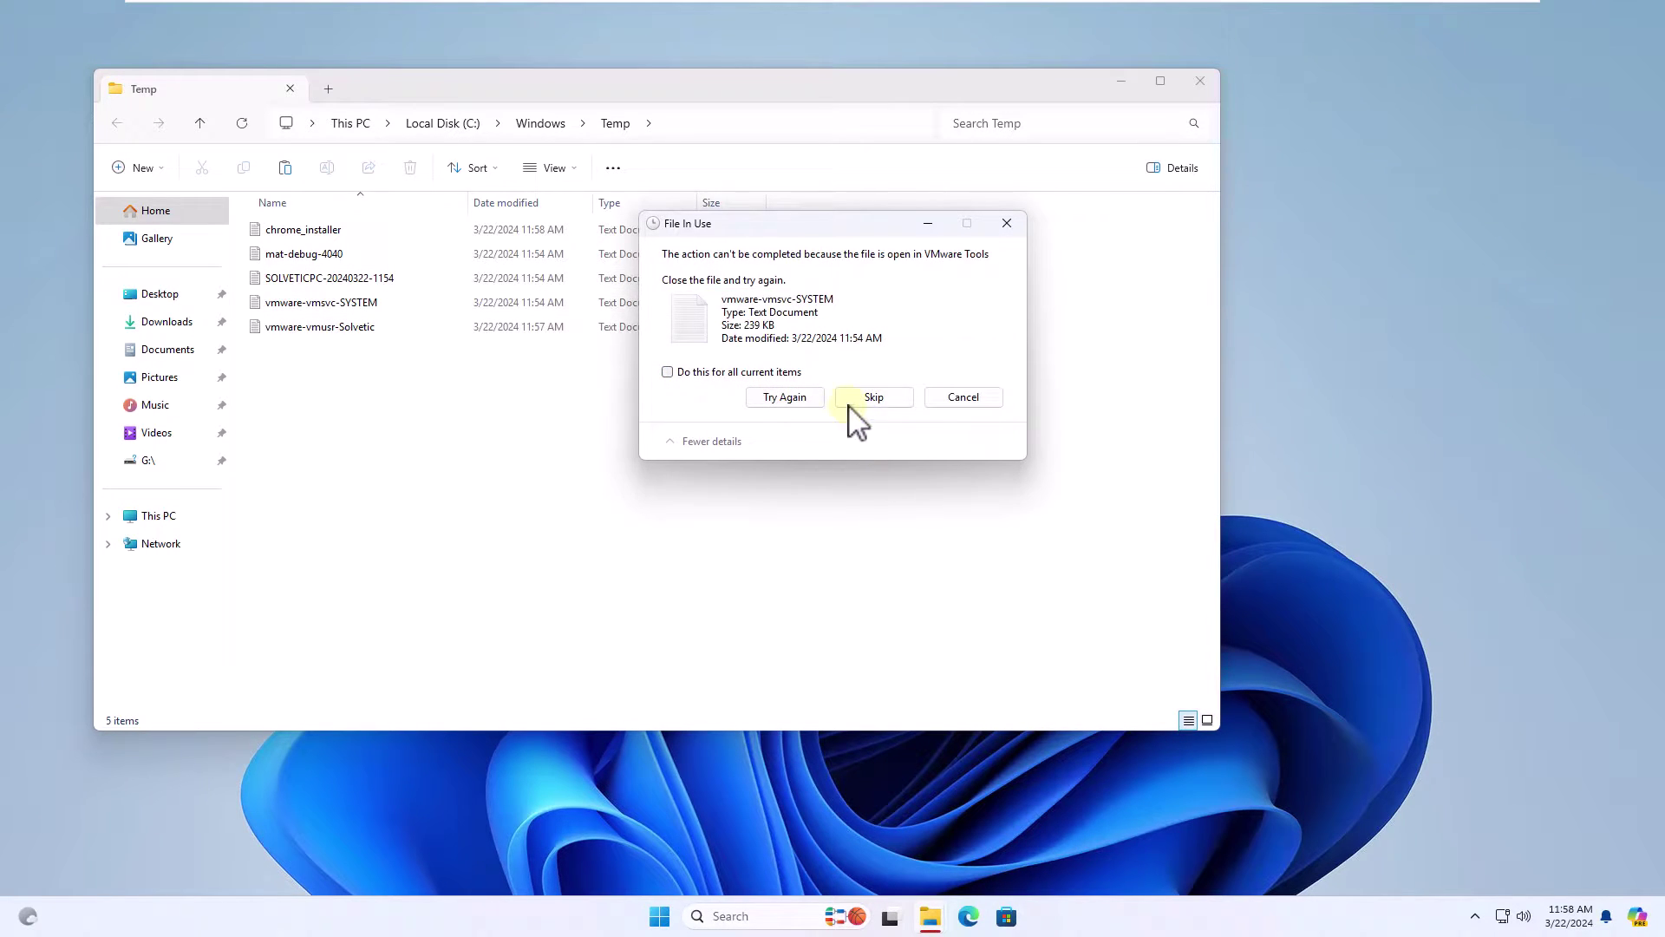
{"action": "left_click", "coordinate": [802, 374]}
{"action": "left_click", "coordinate": [869, 401]}
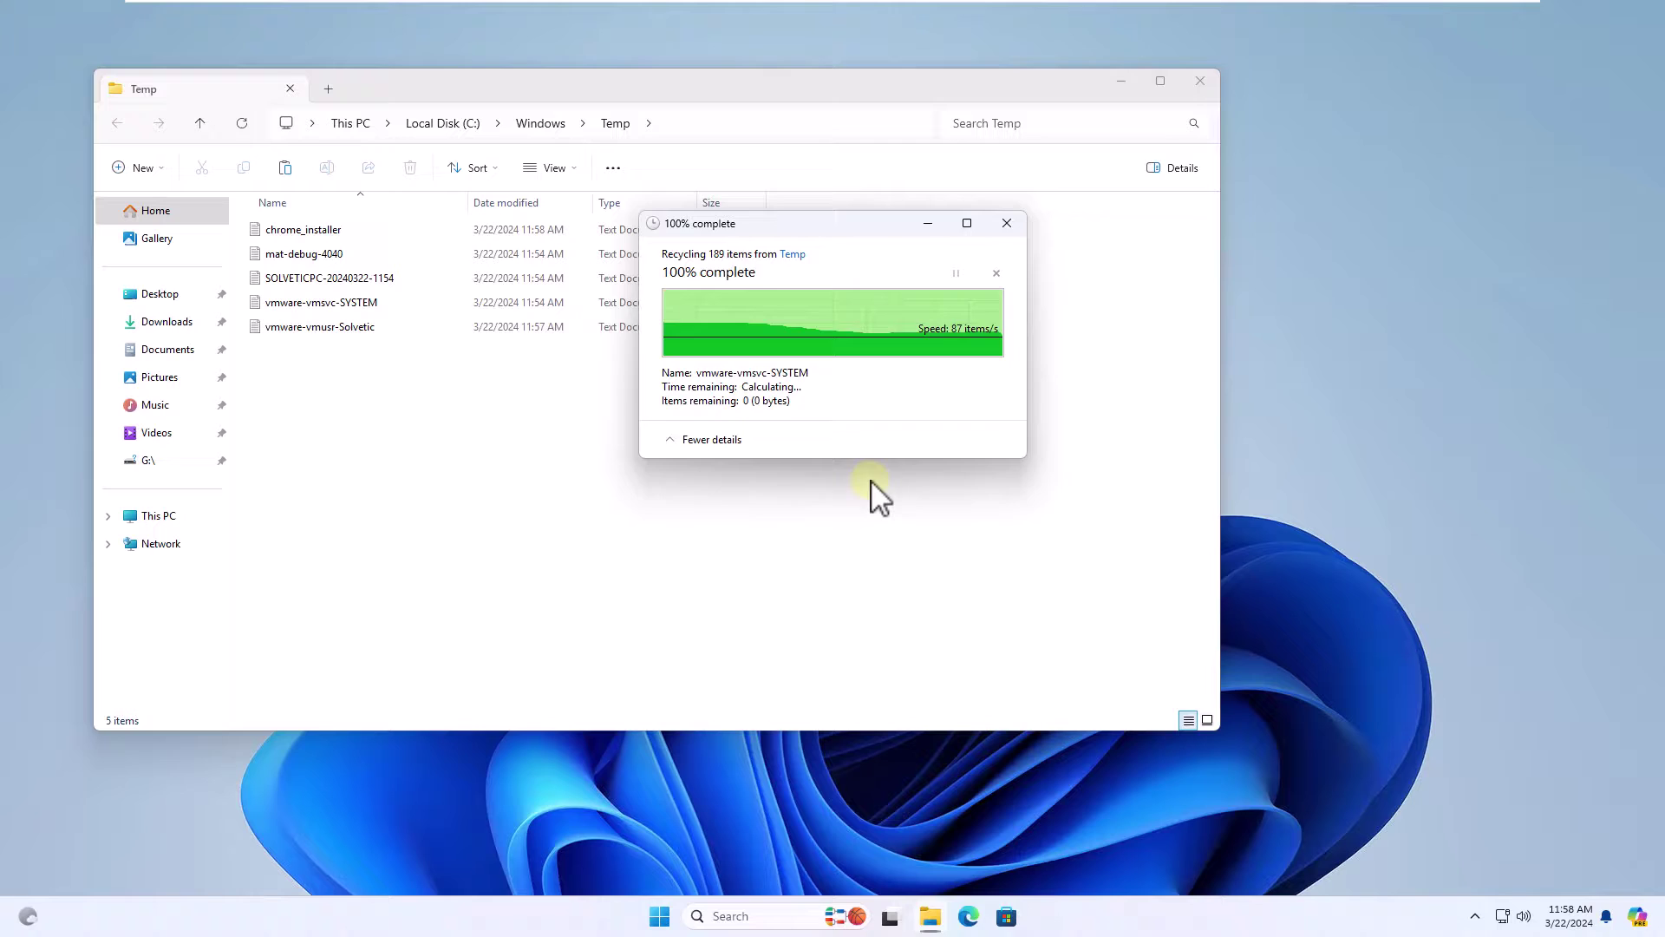
{"action": "left_click", "coordinate": [1200, 81]}
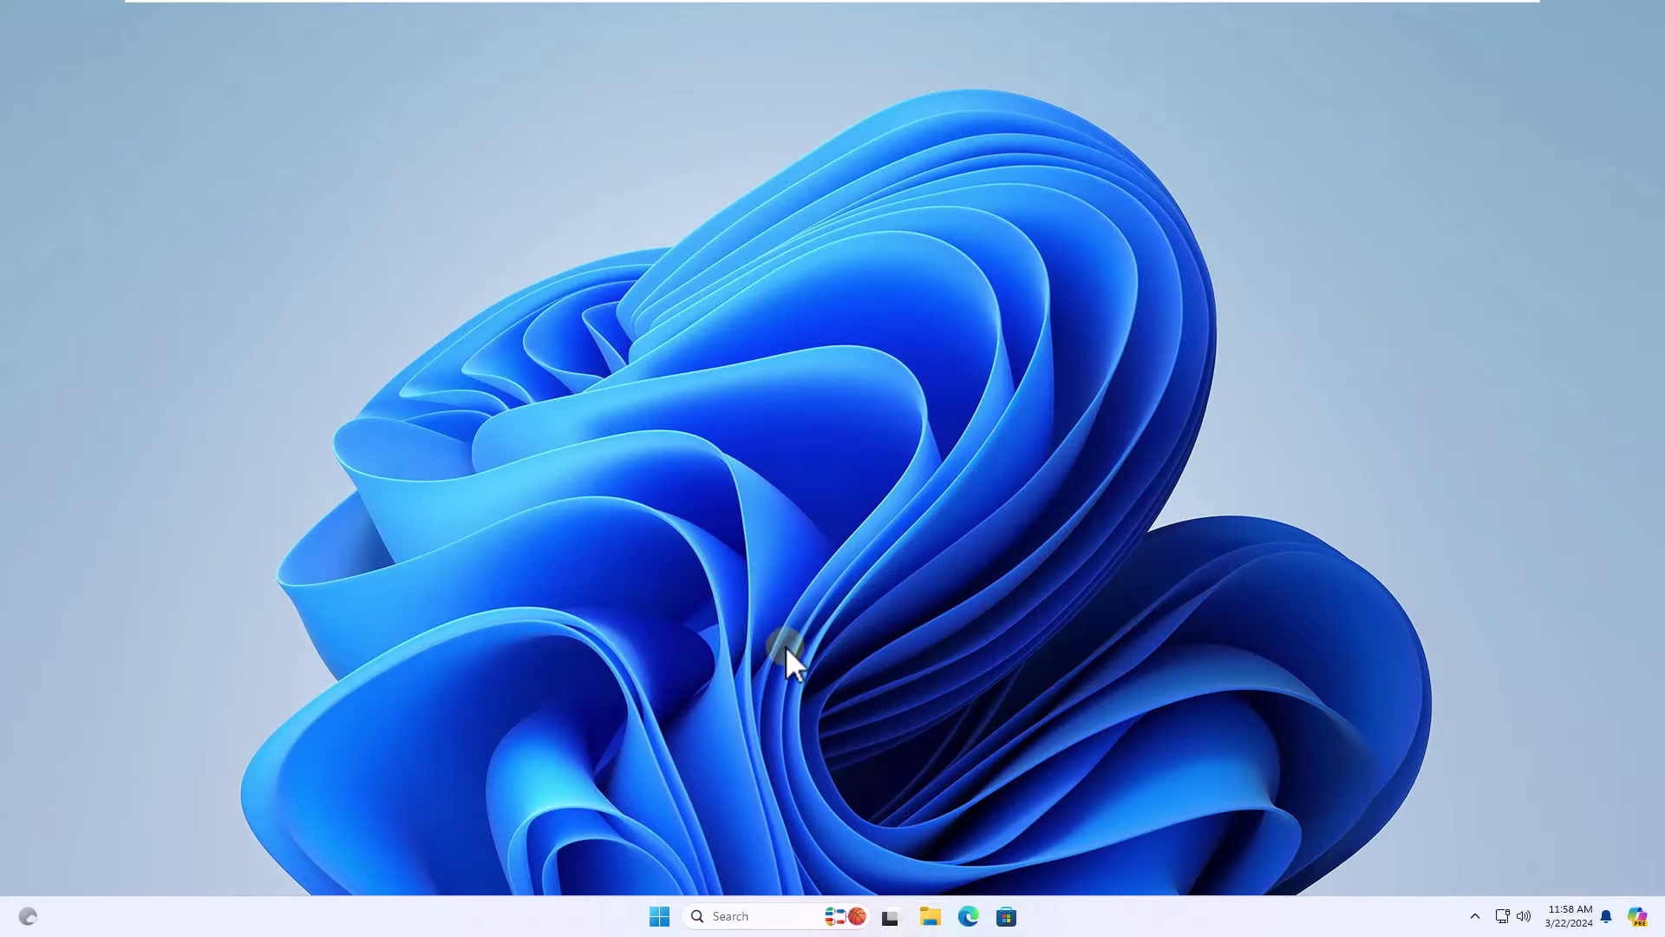
- Open the 'prefetch' folder from Run and grant access to it
{"action": "right_click", "coordinate": [654, 916]}
{"action": "left_click", "coordinate": [701, 815]}
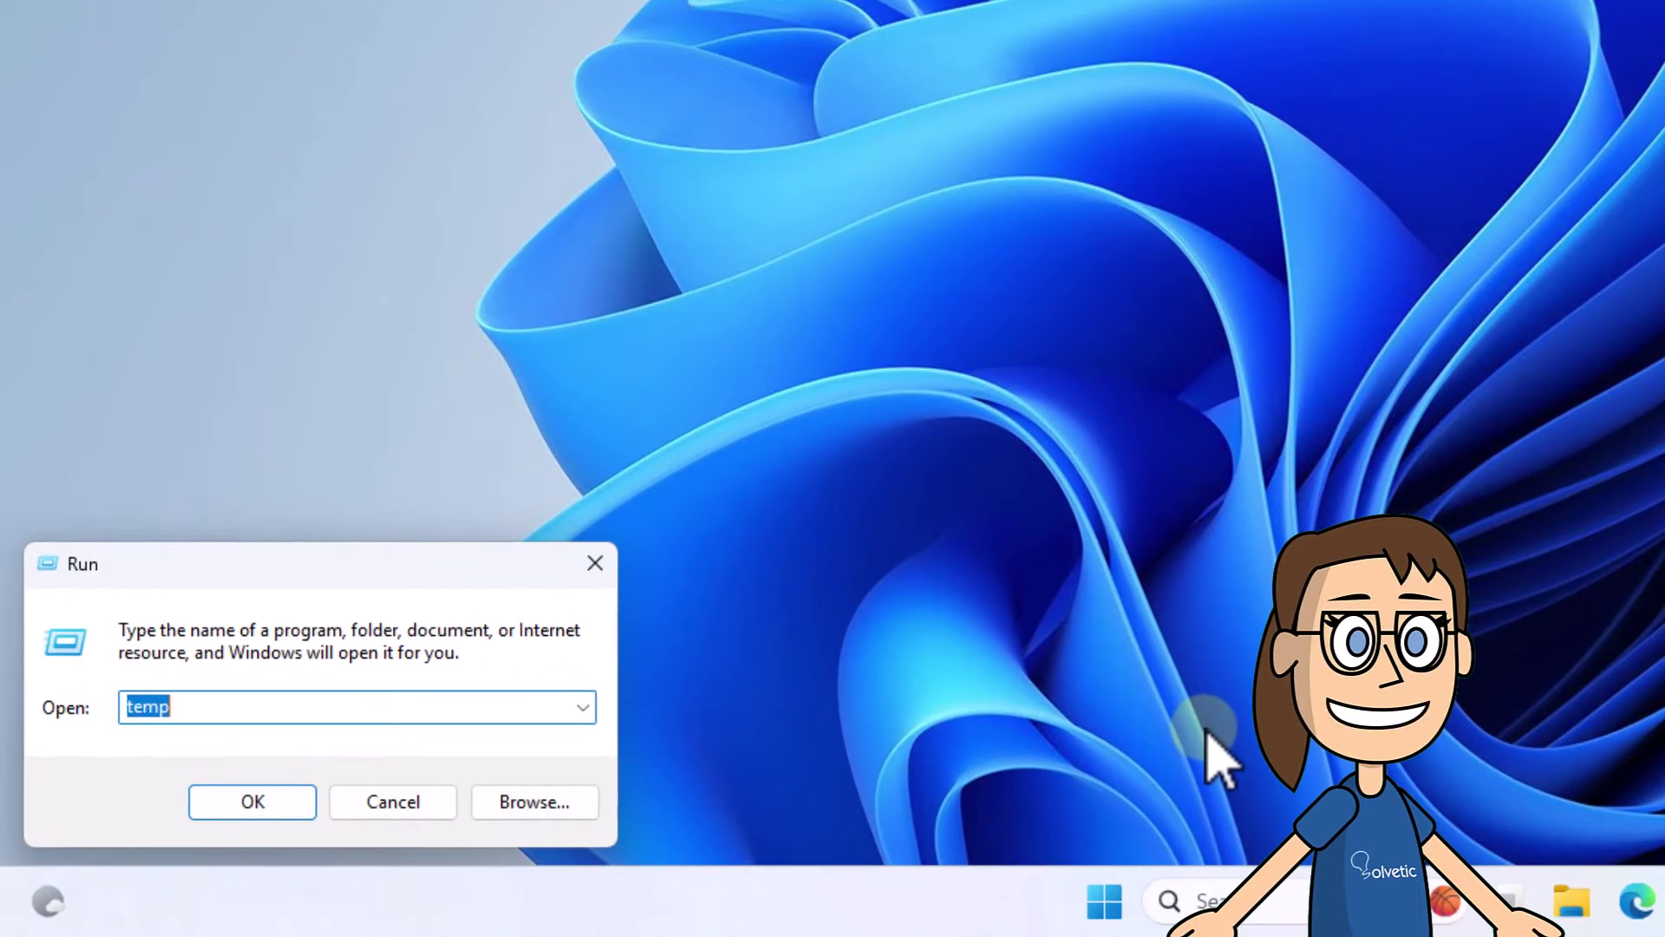
{"action": "type", "text": "prefetch"}
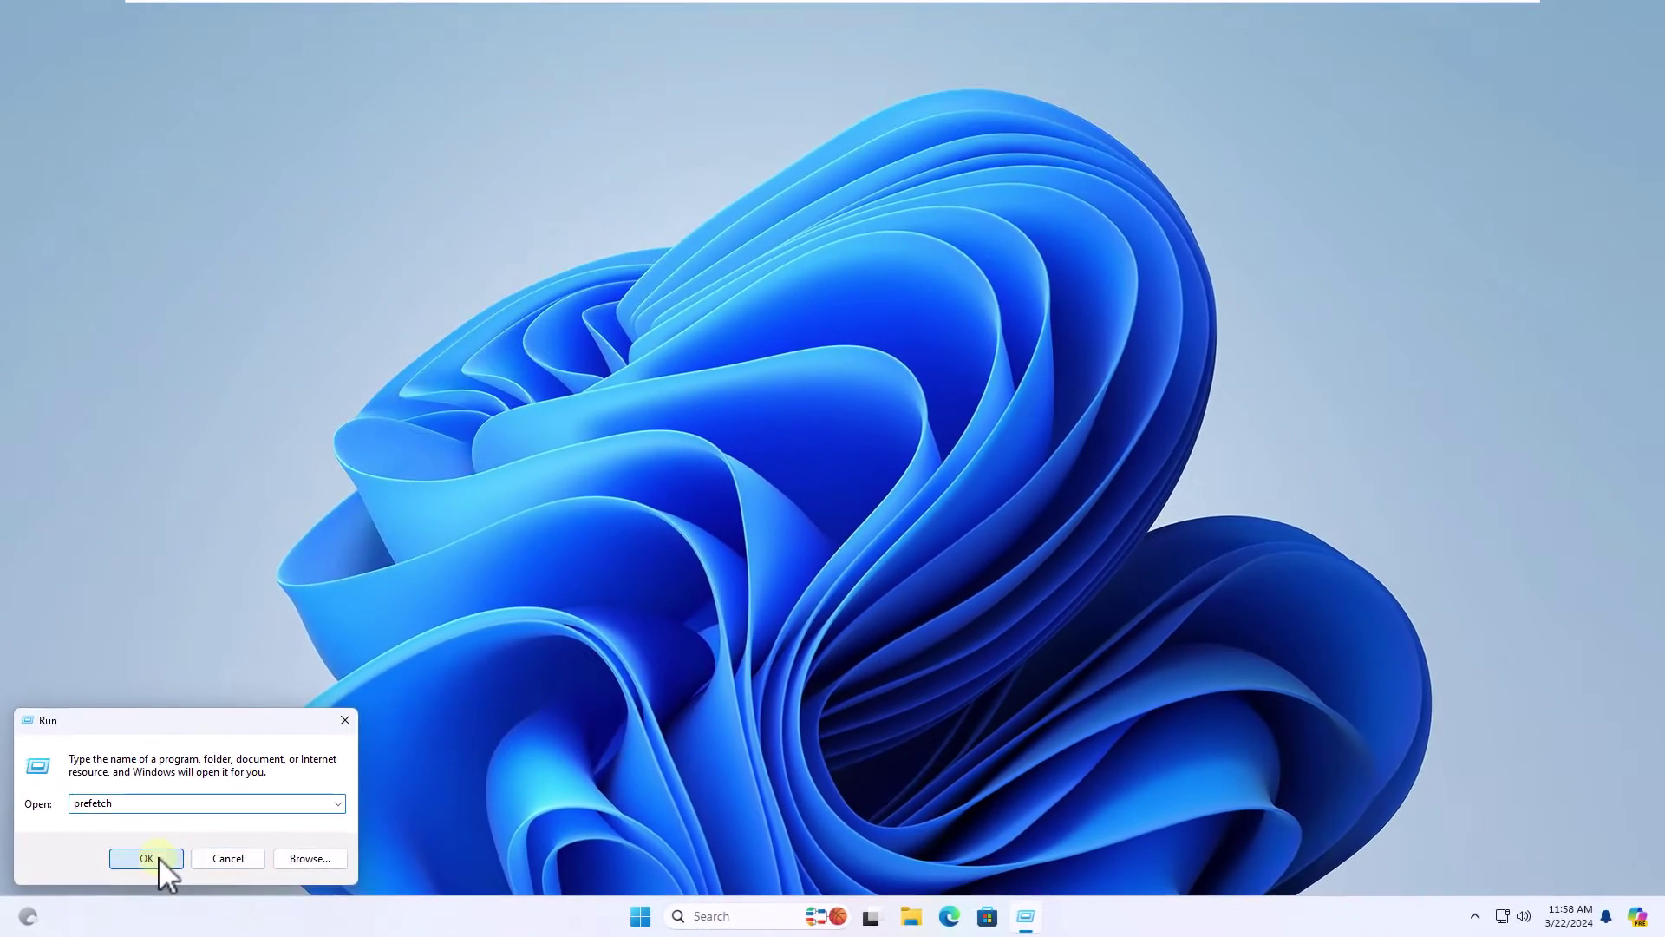
{"action": "left_click", "coordinate": [159, 857]}
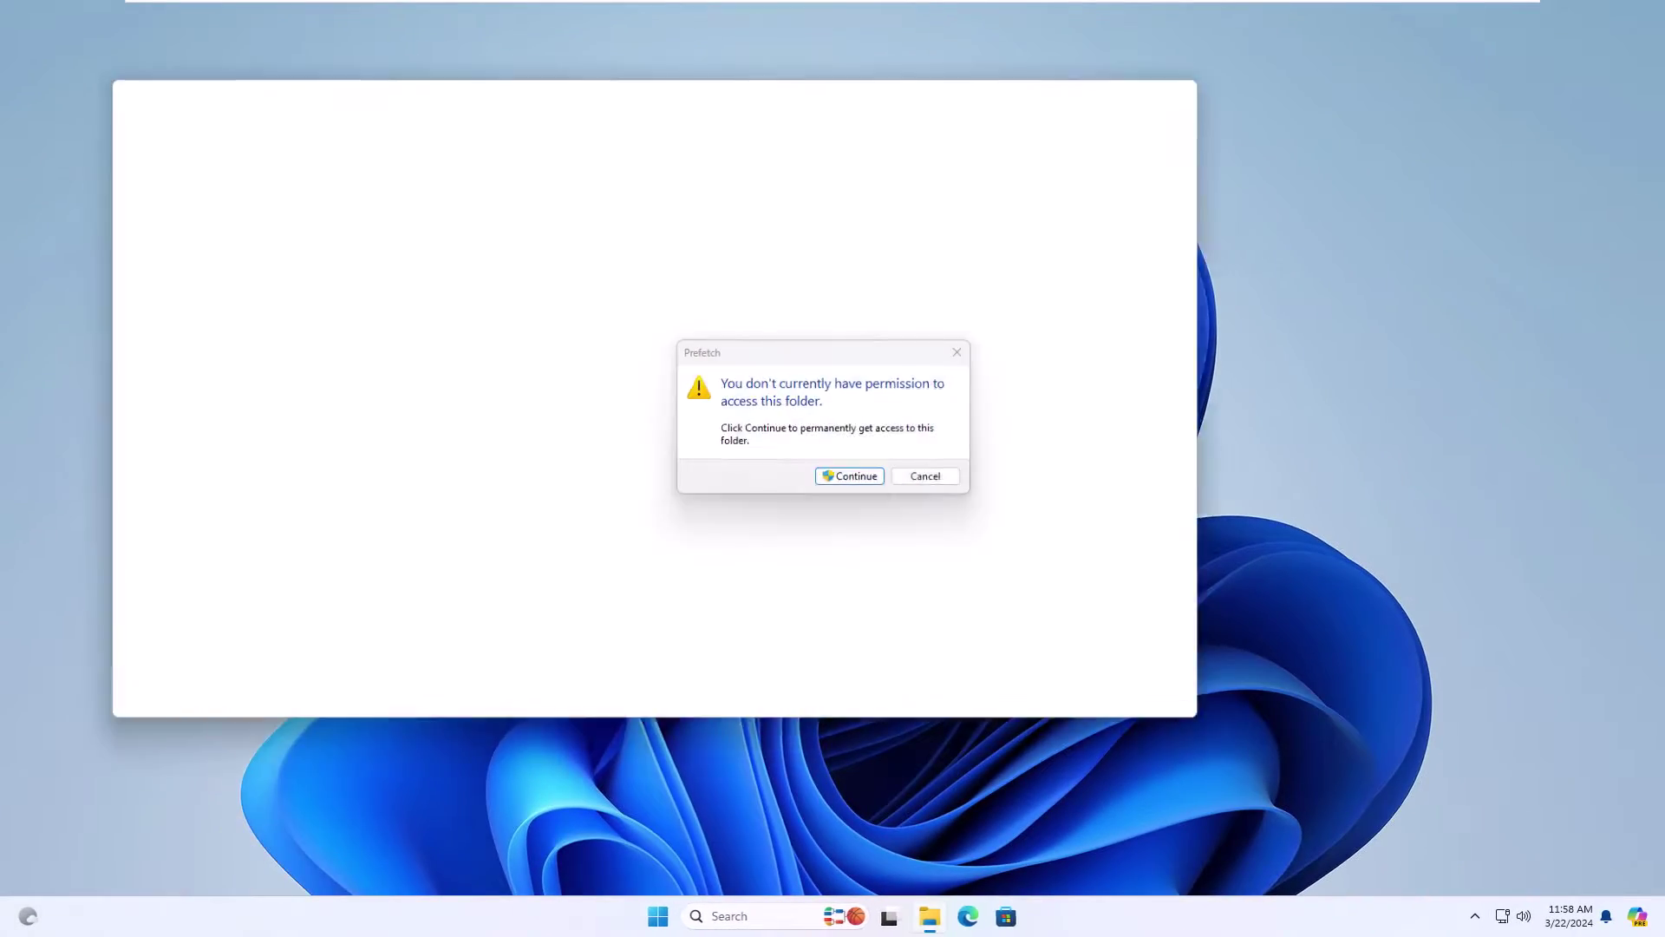
{"action": "left_click", "coordinate": [862, 478]}
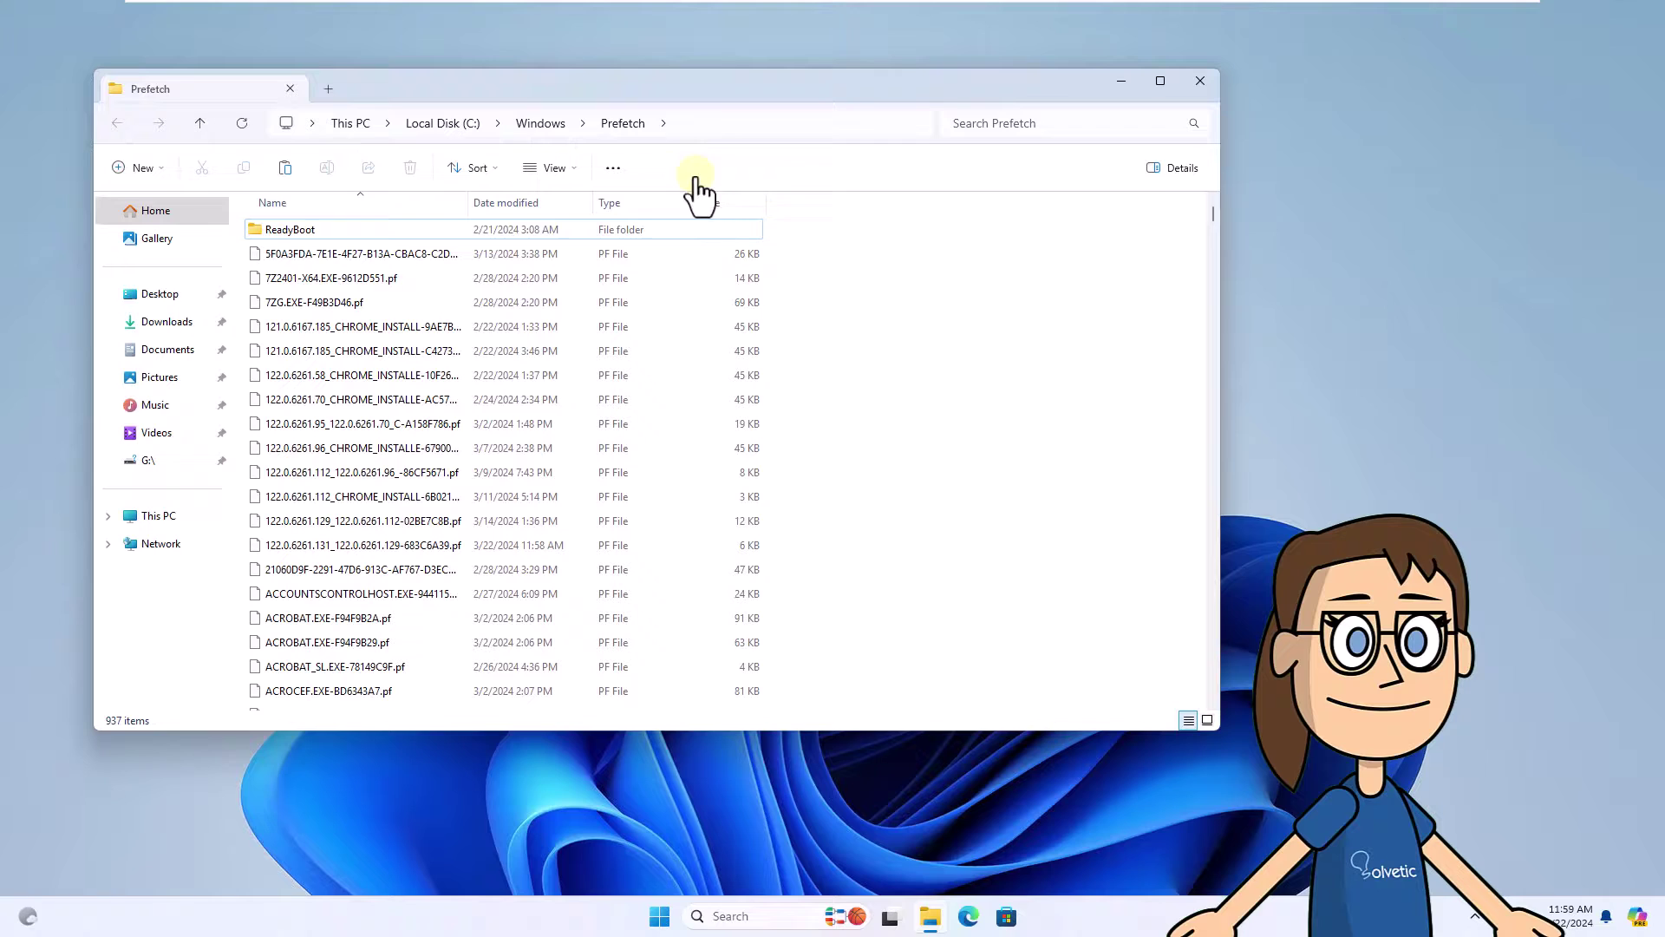
- Delete all 937 Prefetch items, skipping the locked files
{"action": "key", "text": "ctrl+a"}
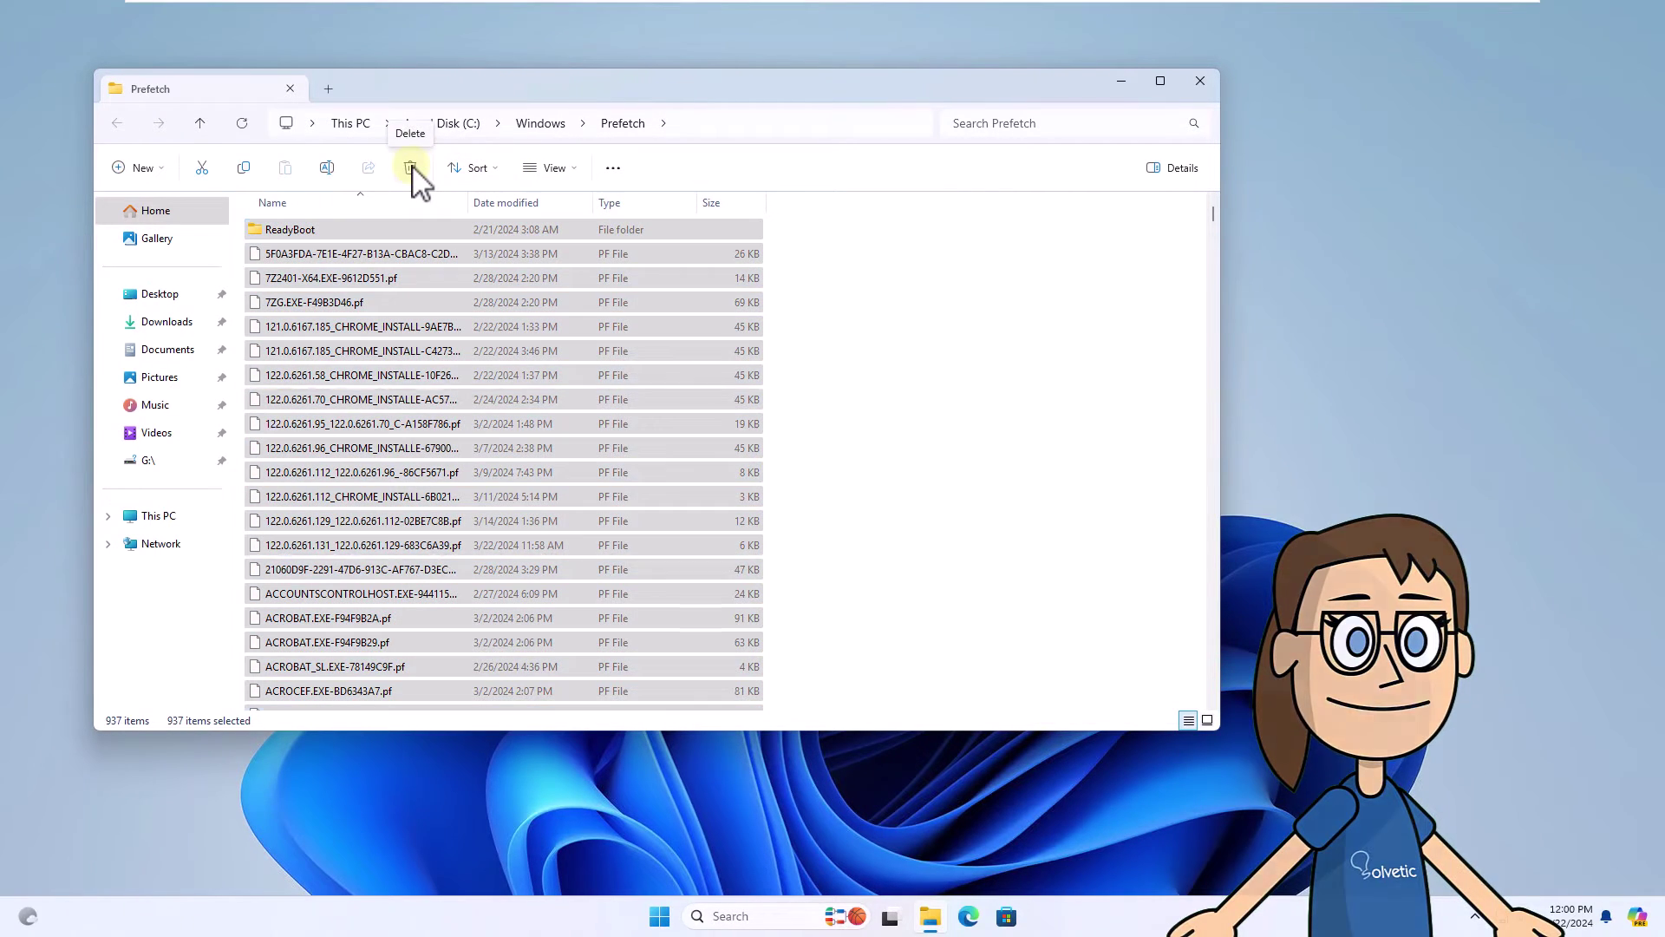
{"action": "left_click", "coordinate": [420, 172]}
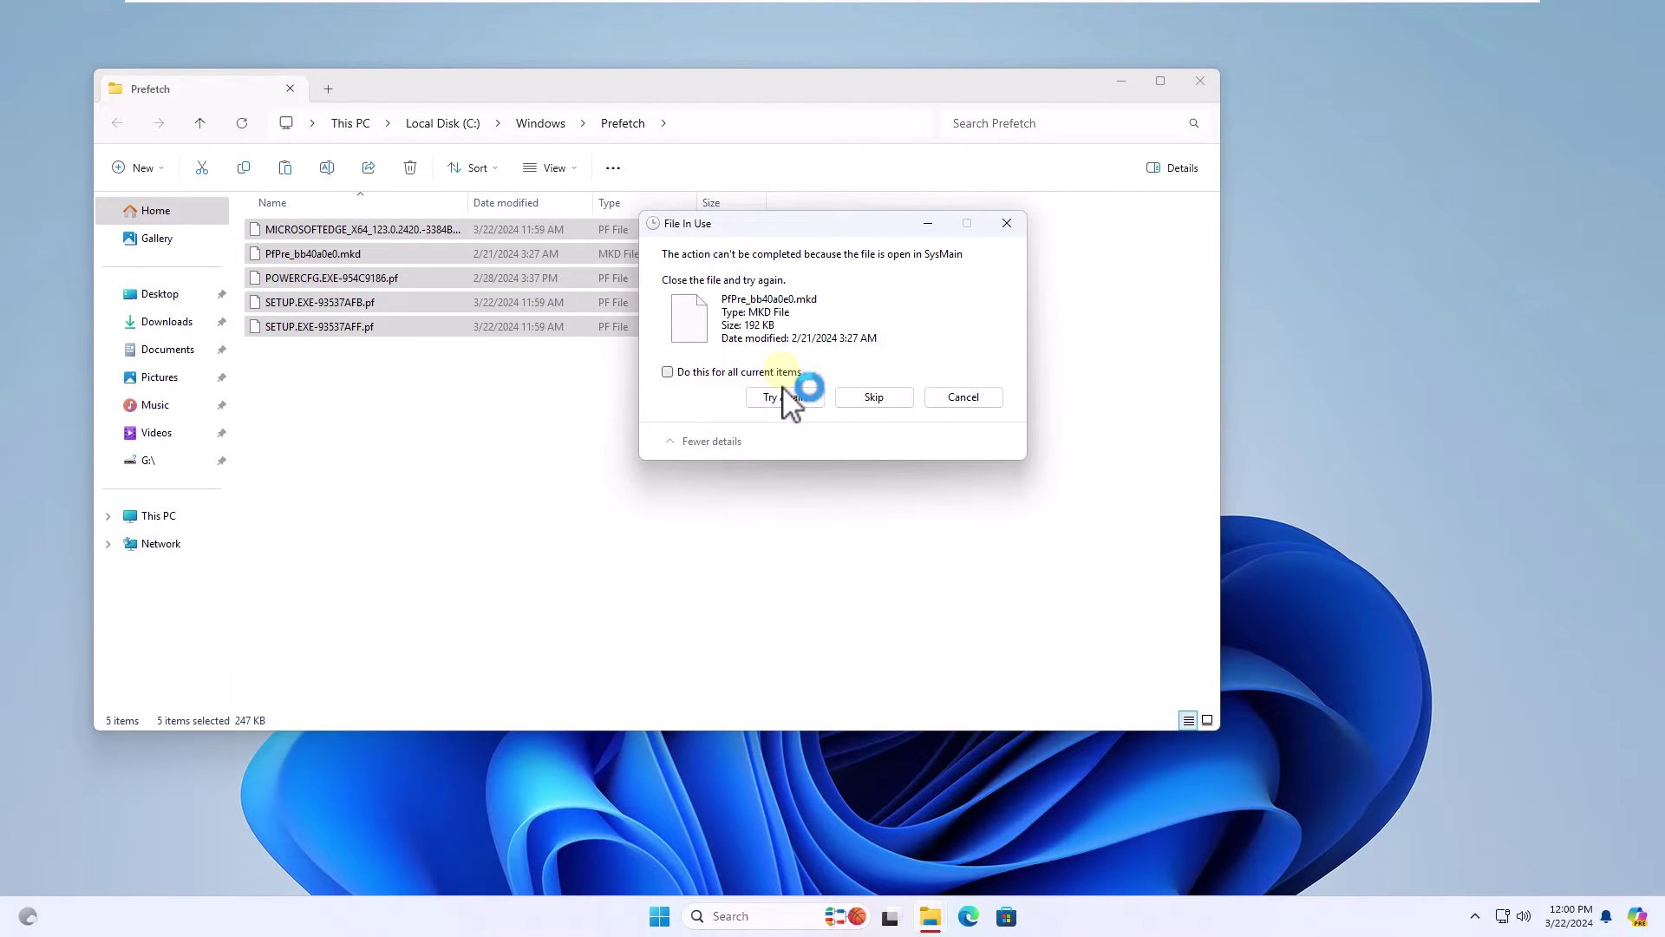
{"action": "left_click", "coordinate": [895, 401]}
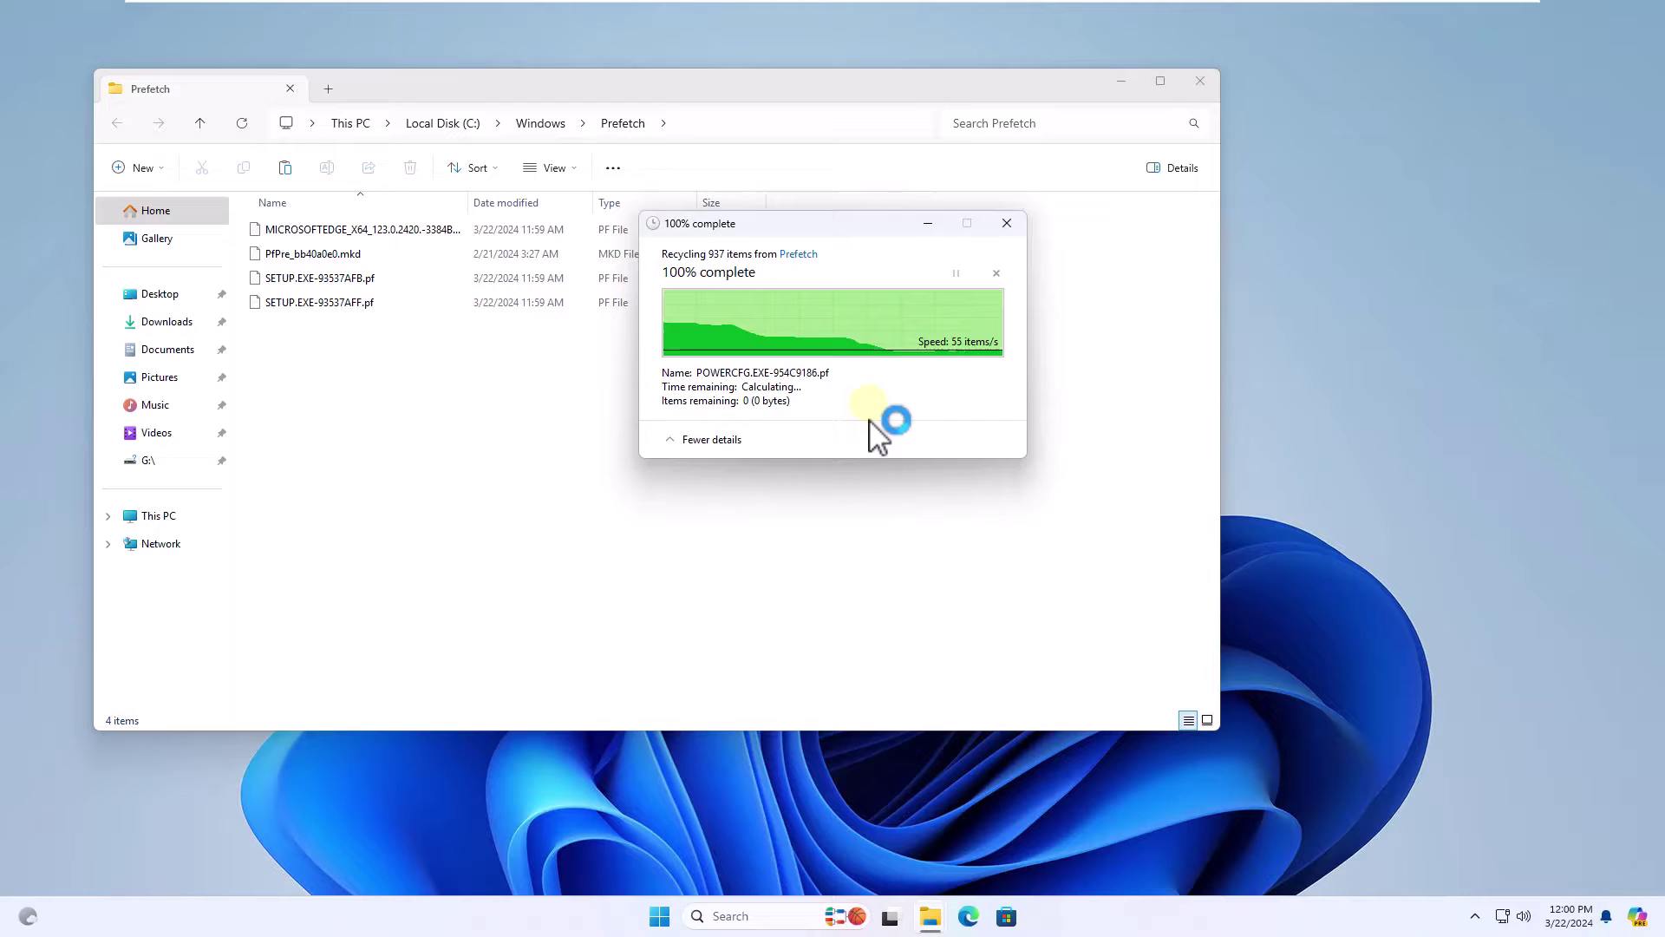
- Close the Prefetch window and launch Event Viewer from the Start menu
{"action": "left_click", "coordinate": [1201, 85]}
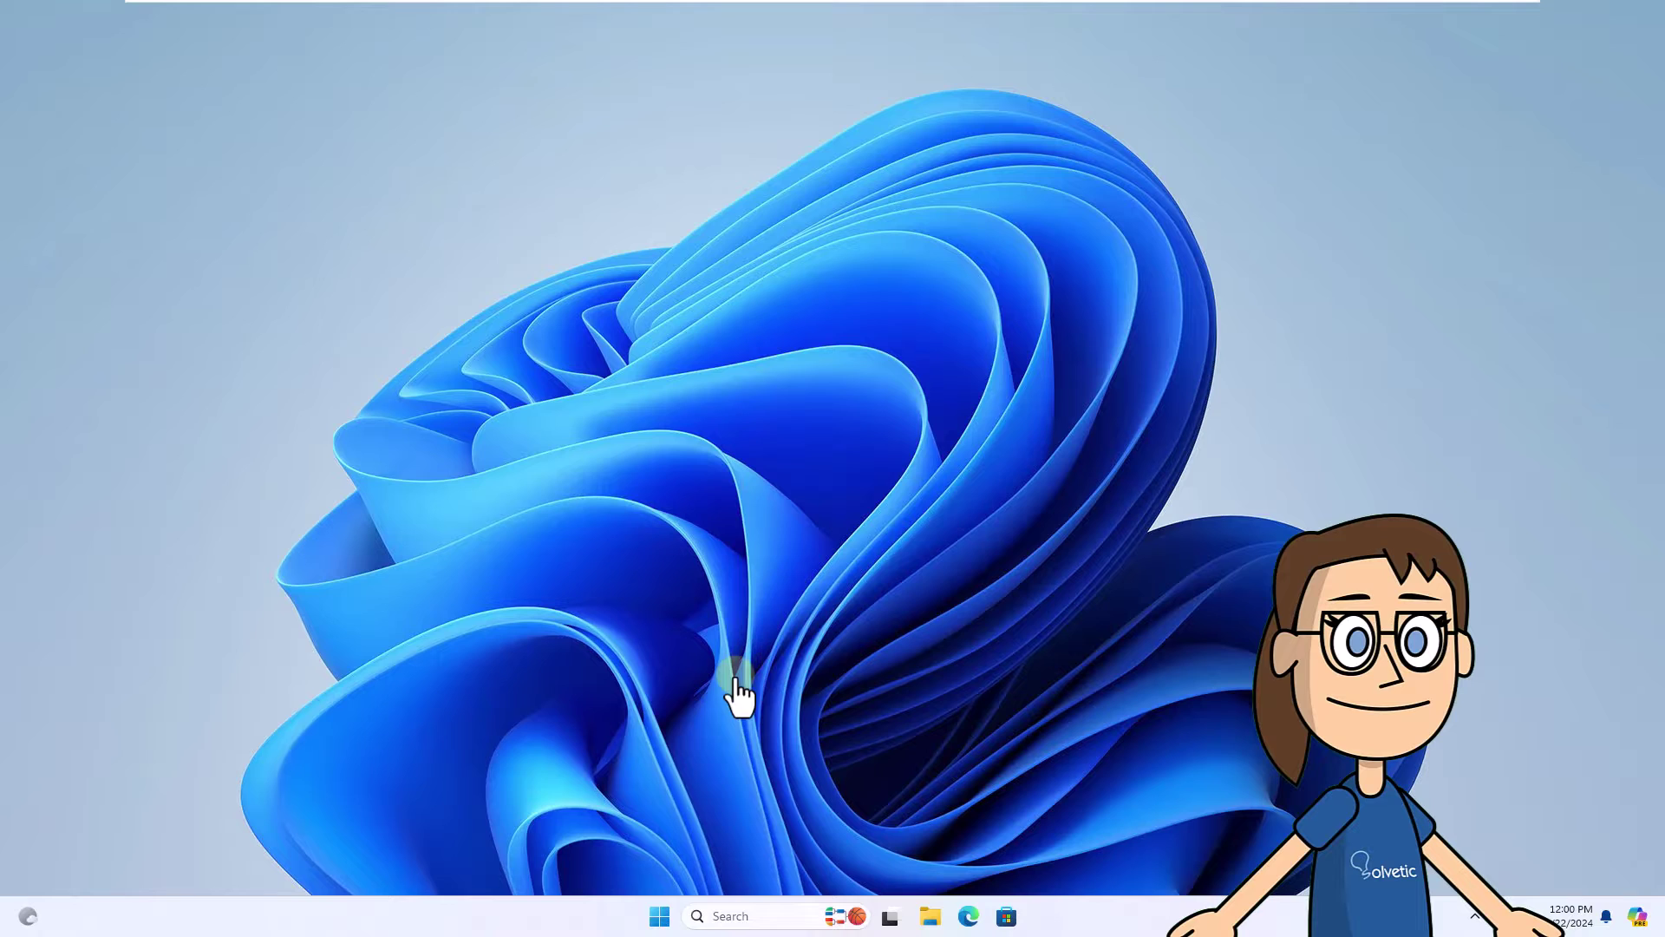
{"action": "right_click", "coordinate": [660, 916]}
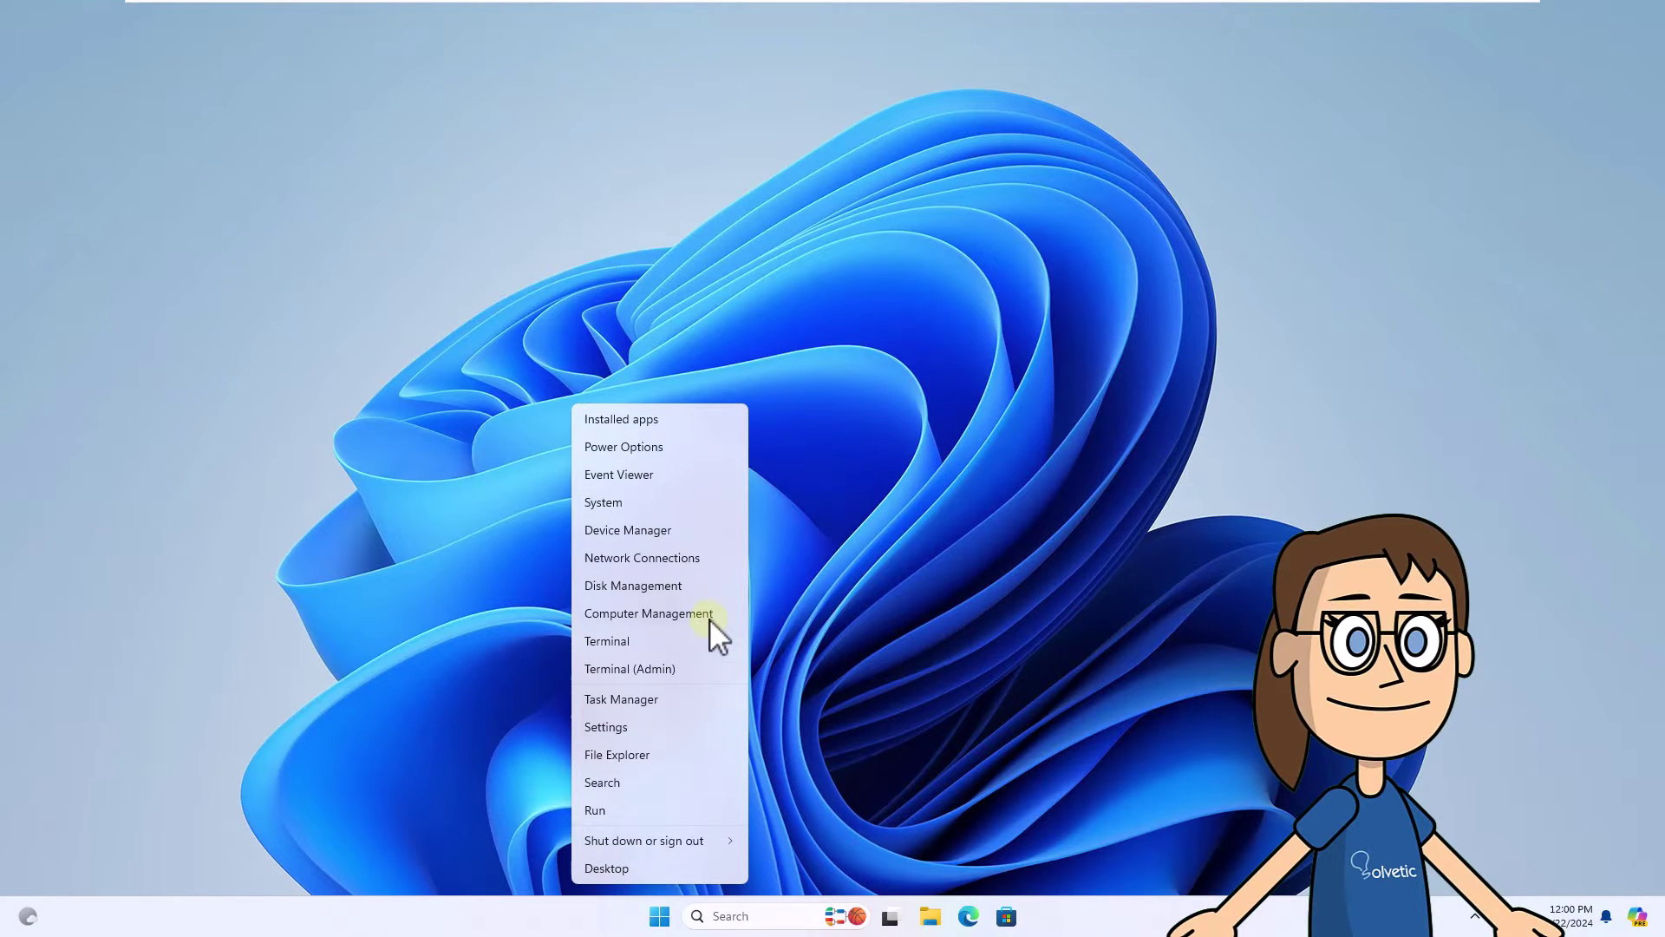
{"action": "left_click", "coordinate": [718, 474]}
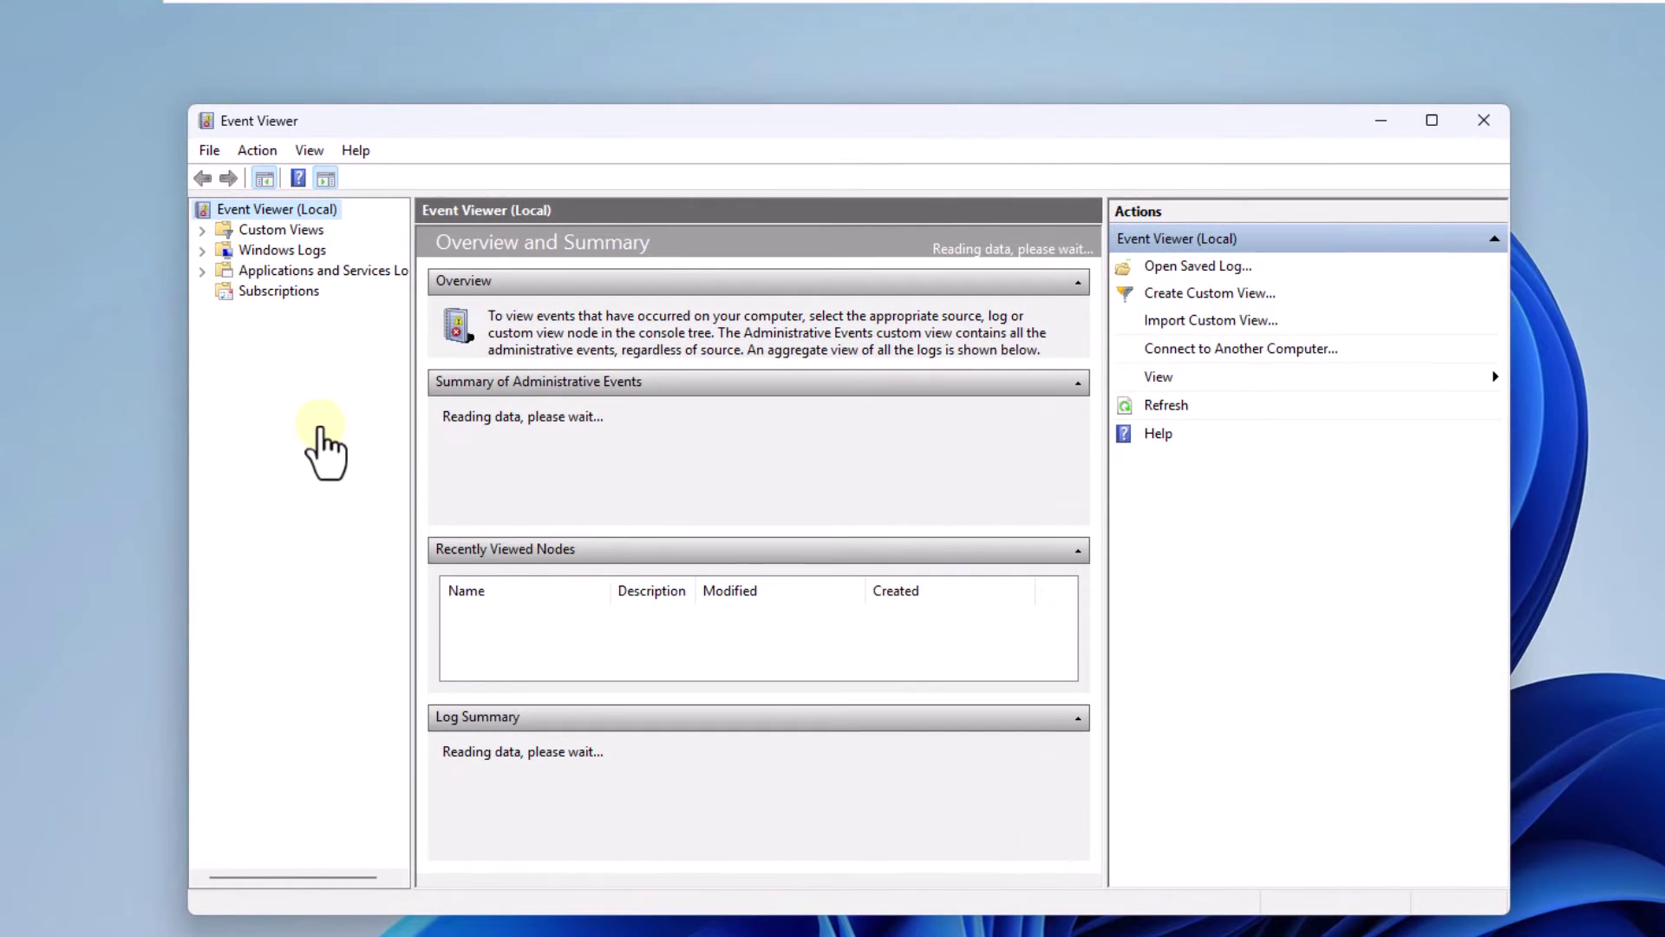
- Clear the Application and Security Windows Logs without saving them
{"action": "left_click", "coordinate": [202, 250]}
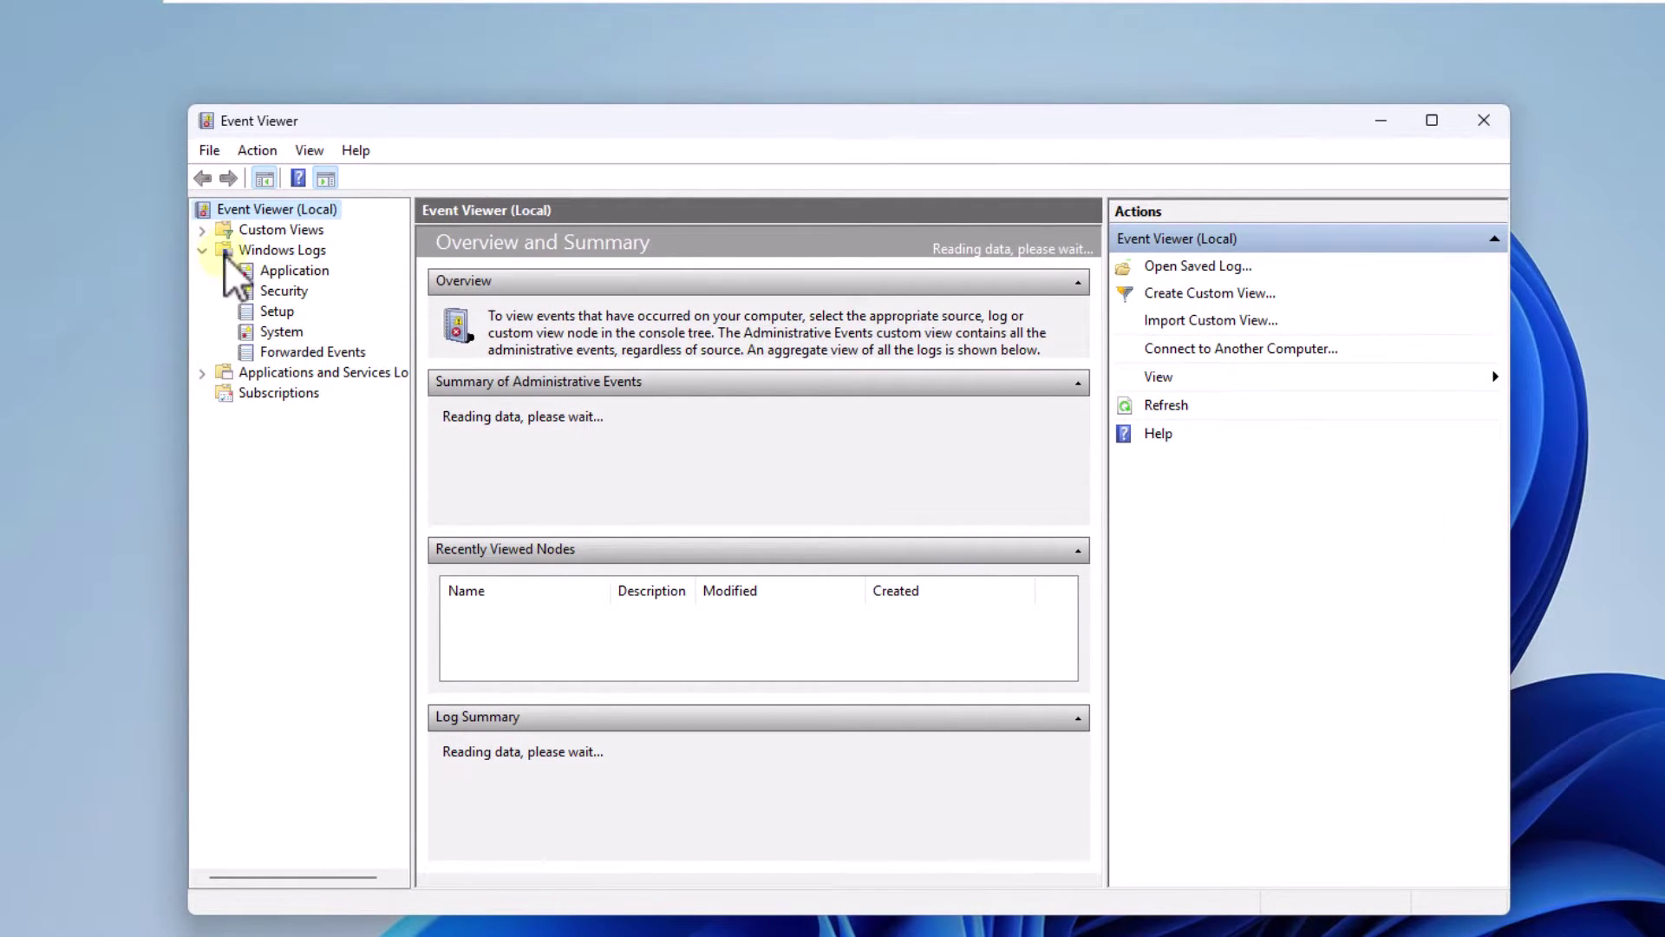
{"action": "left_click", "coordinate": [277, 274]}
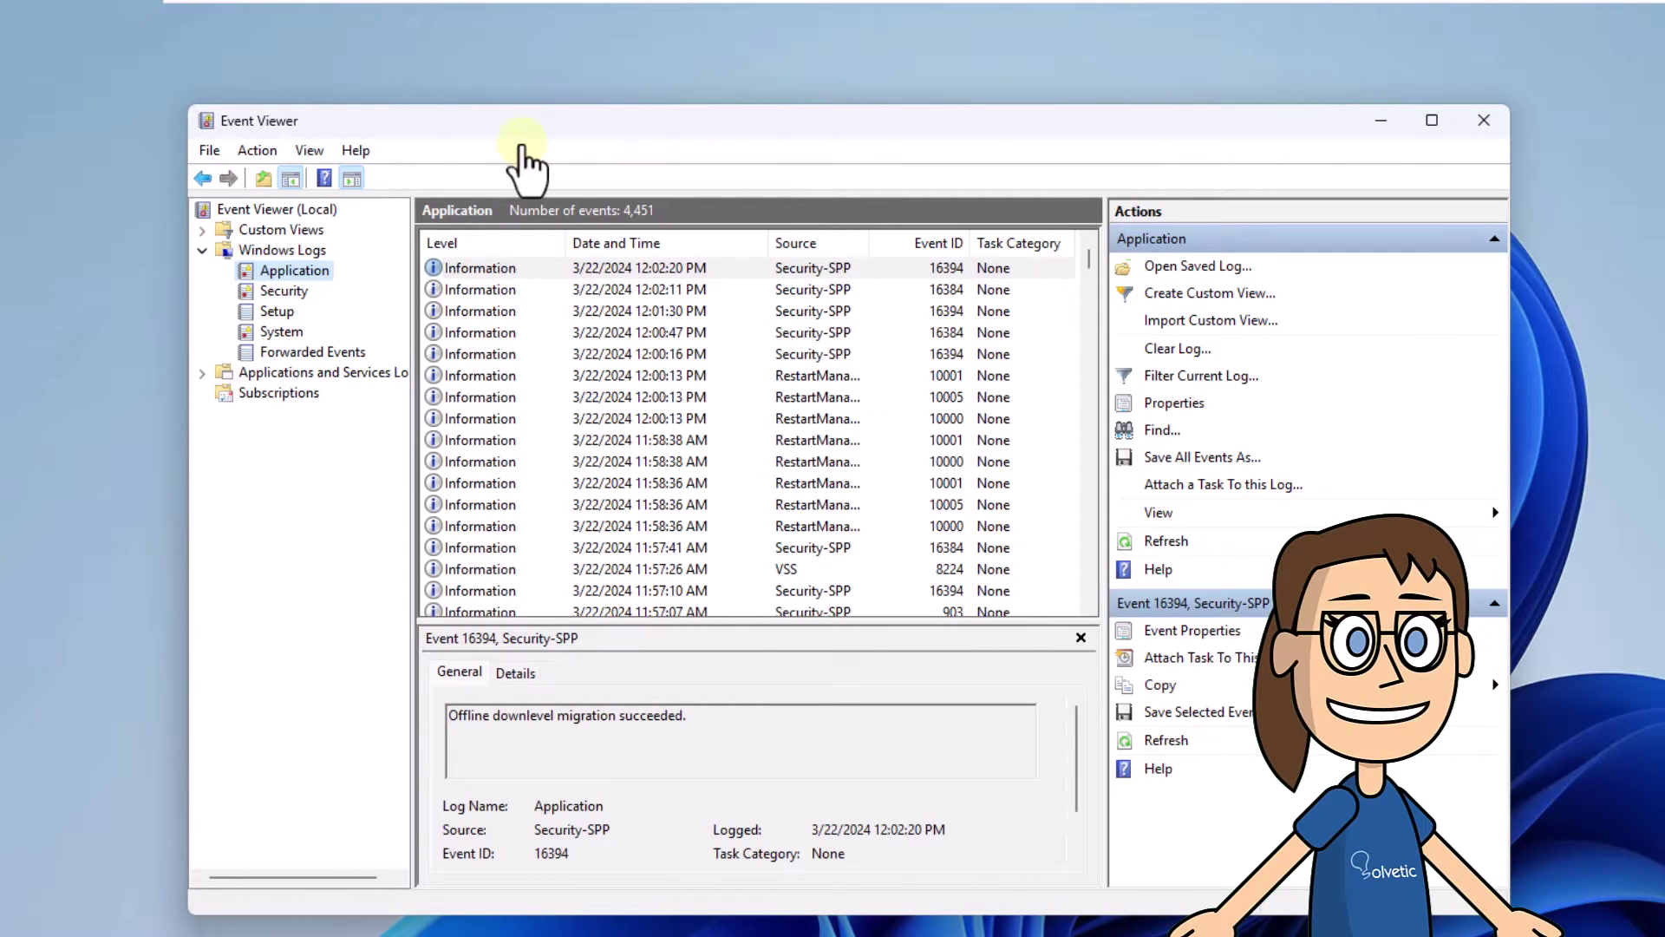
{"action": "right_click", "coordinate": [297, 274]}
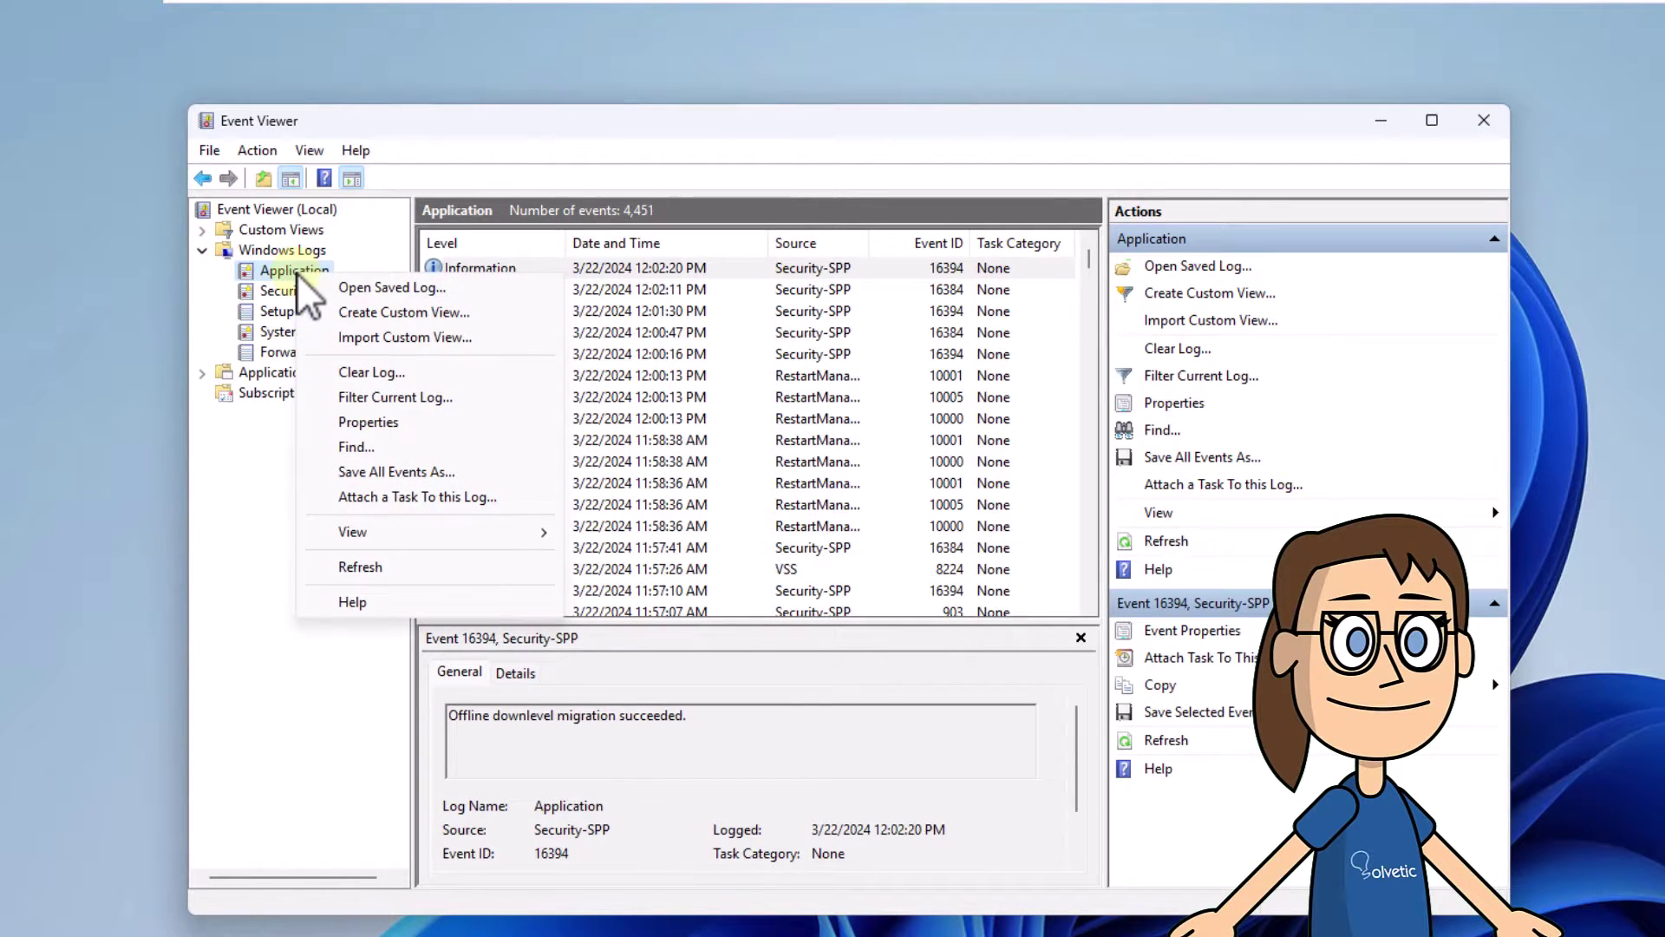
{"action": "left_click", "coordinate": [412, 376]}
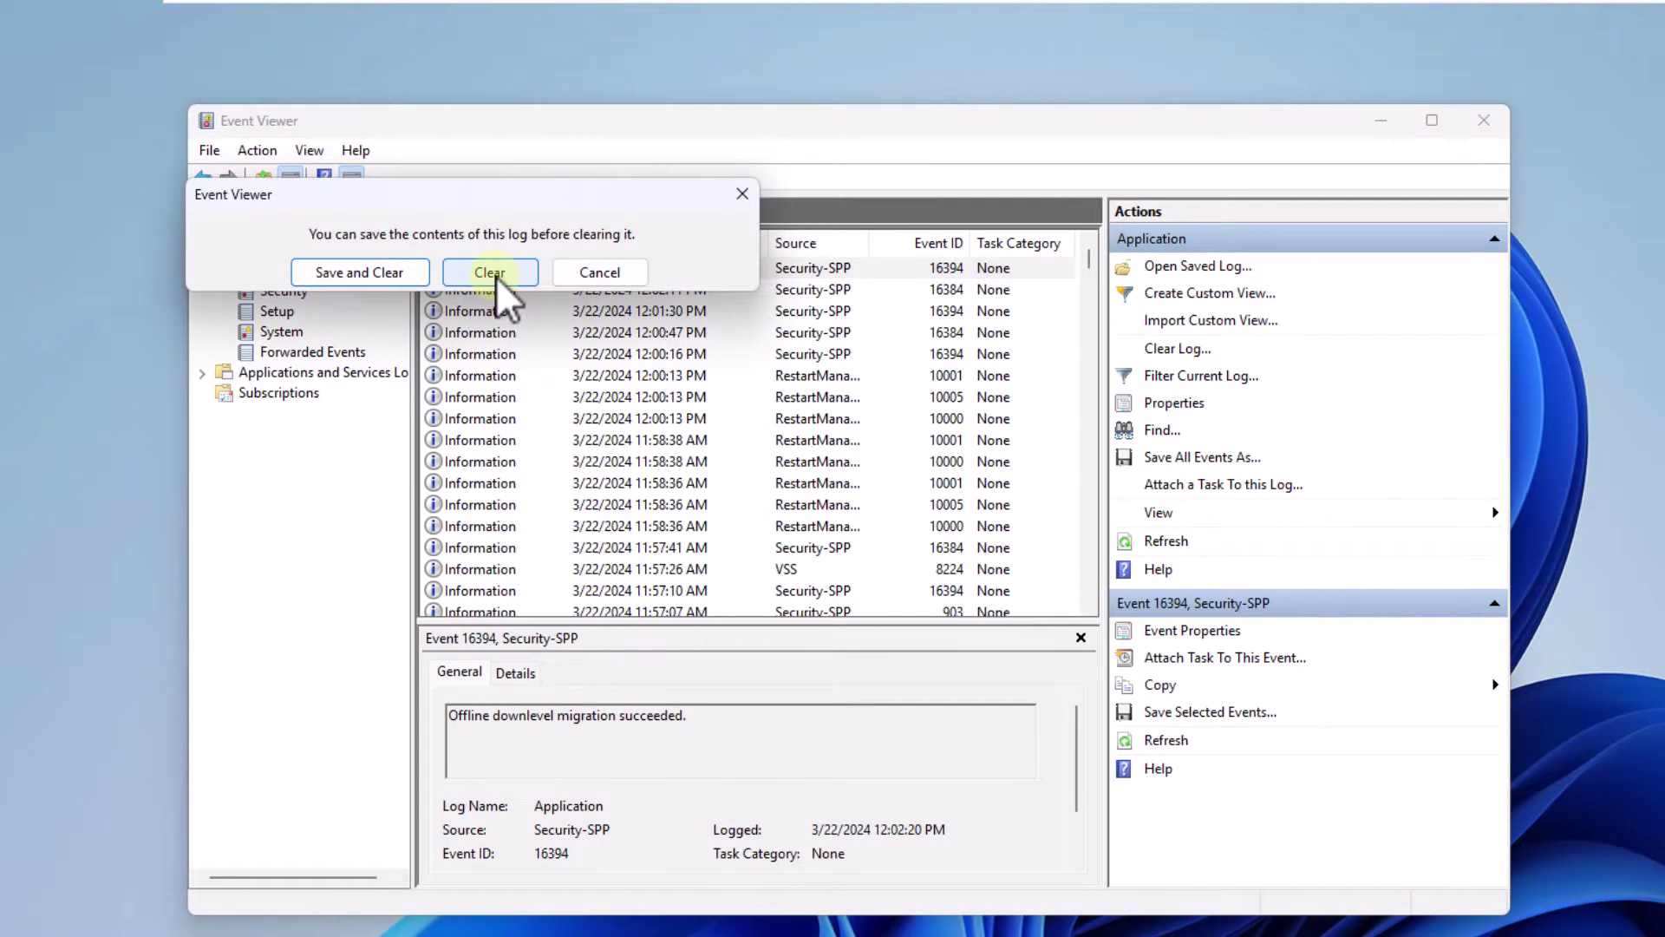
{"action": "left_click", "coordinate": [493, 275]}
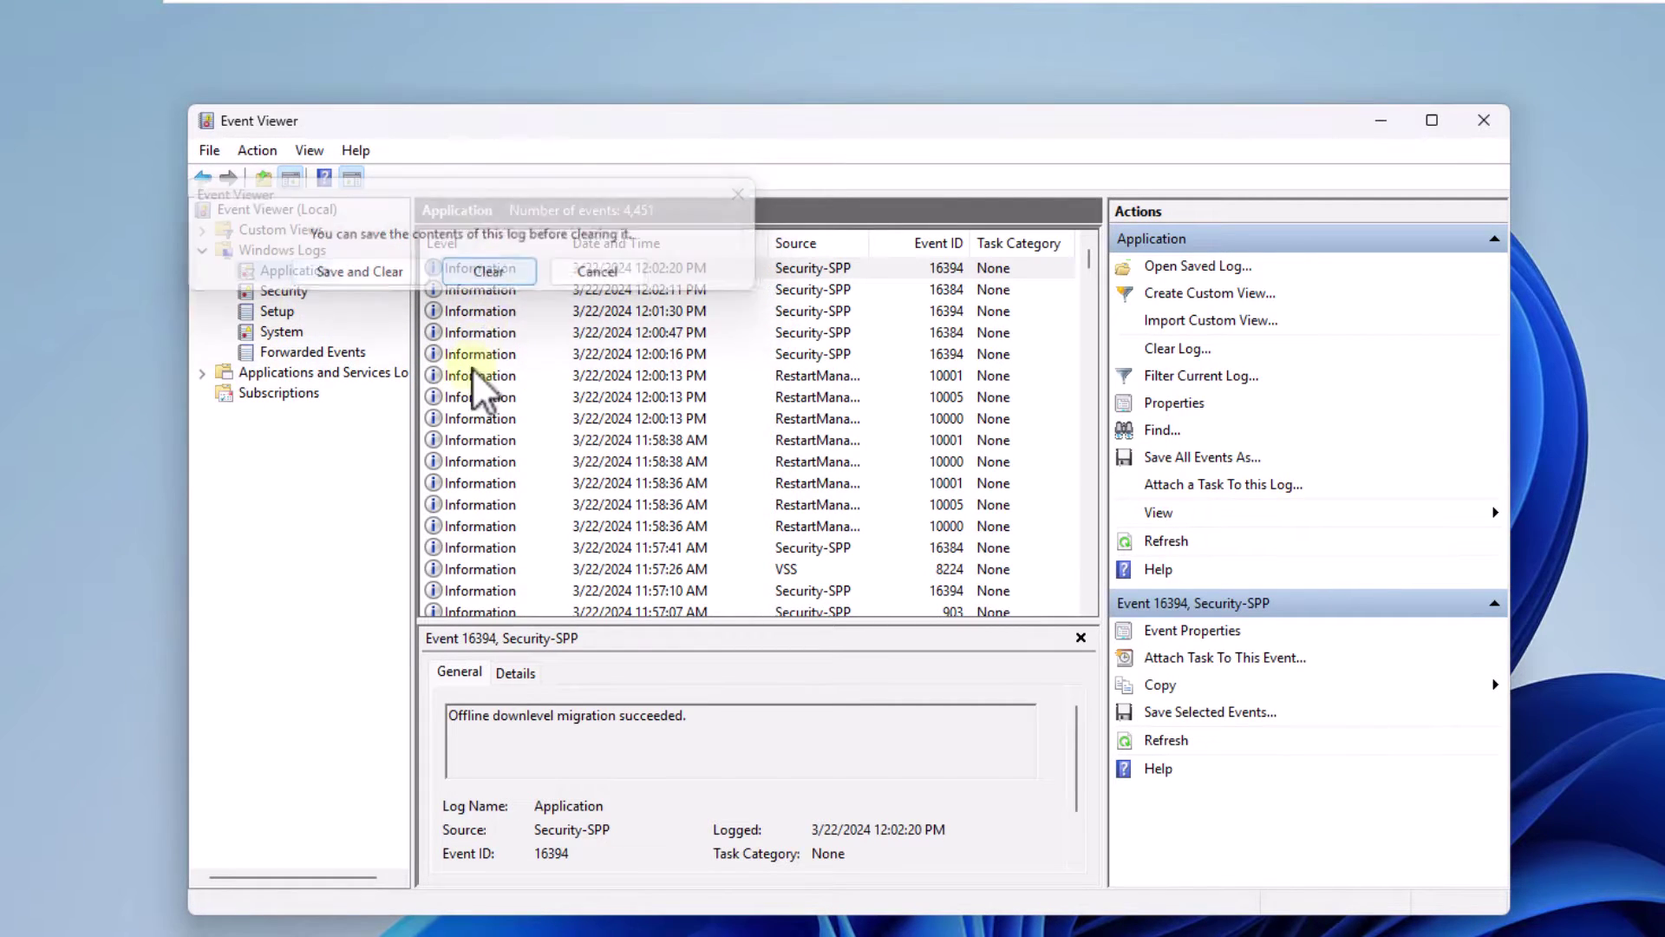
{"action": "left_click", "coordinate": [276, 292]}
{"action": "right_click", "coordinate": [304, 294]}
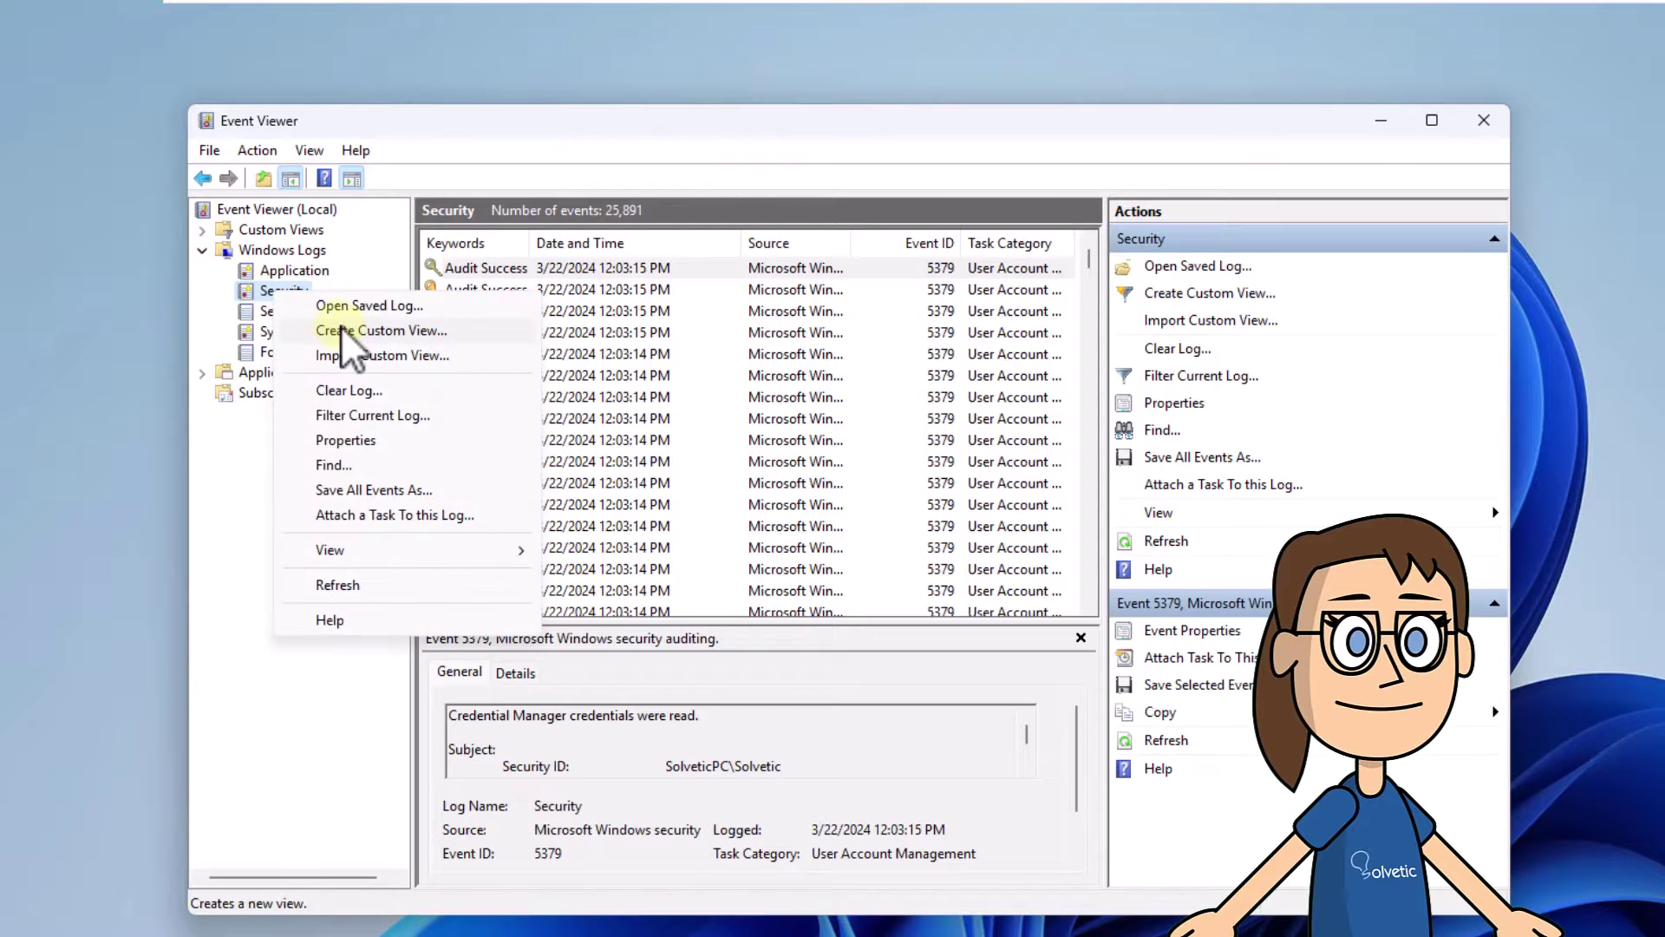
{"action": "left_click", "coordinate": [349, 390]}
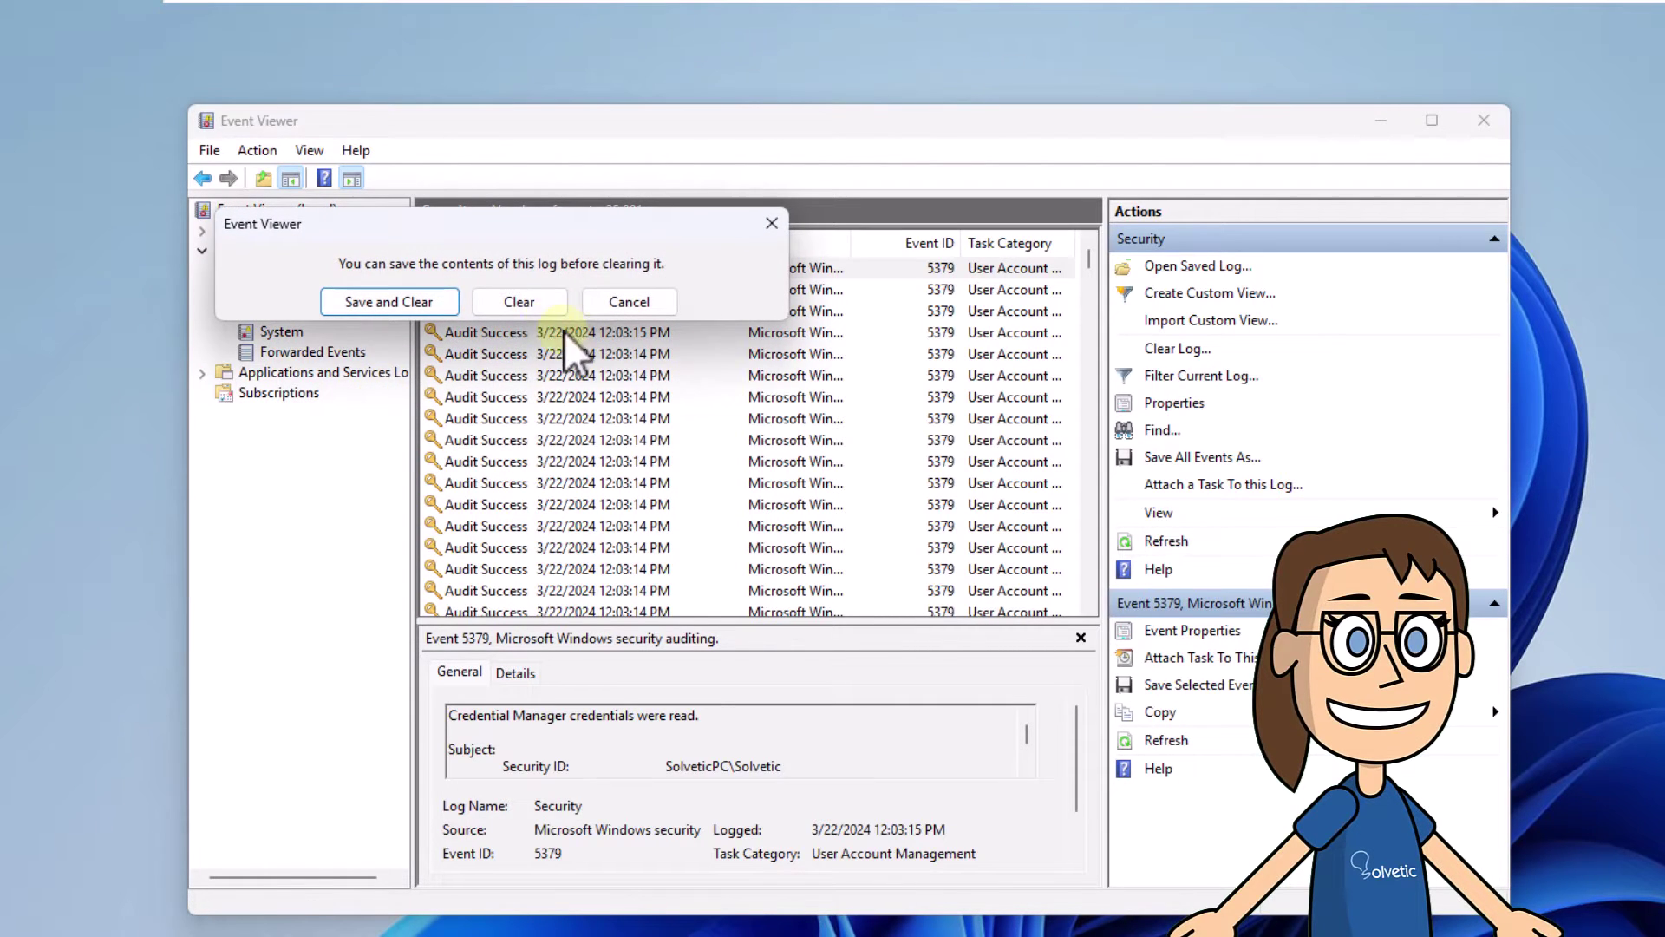
{"action": "left_click", "coordinate": [522, 306]}
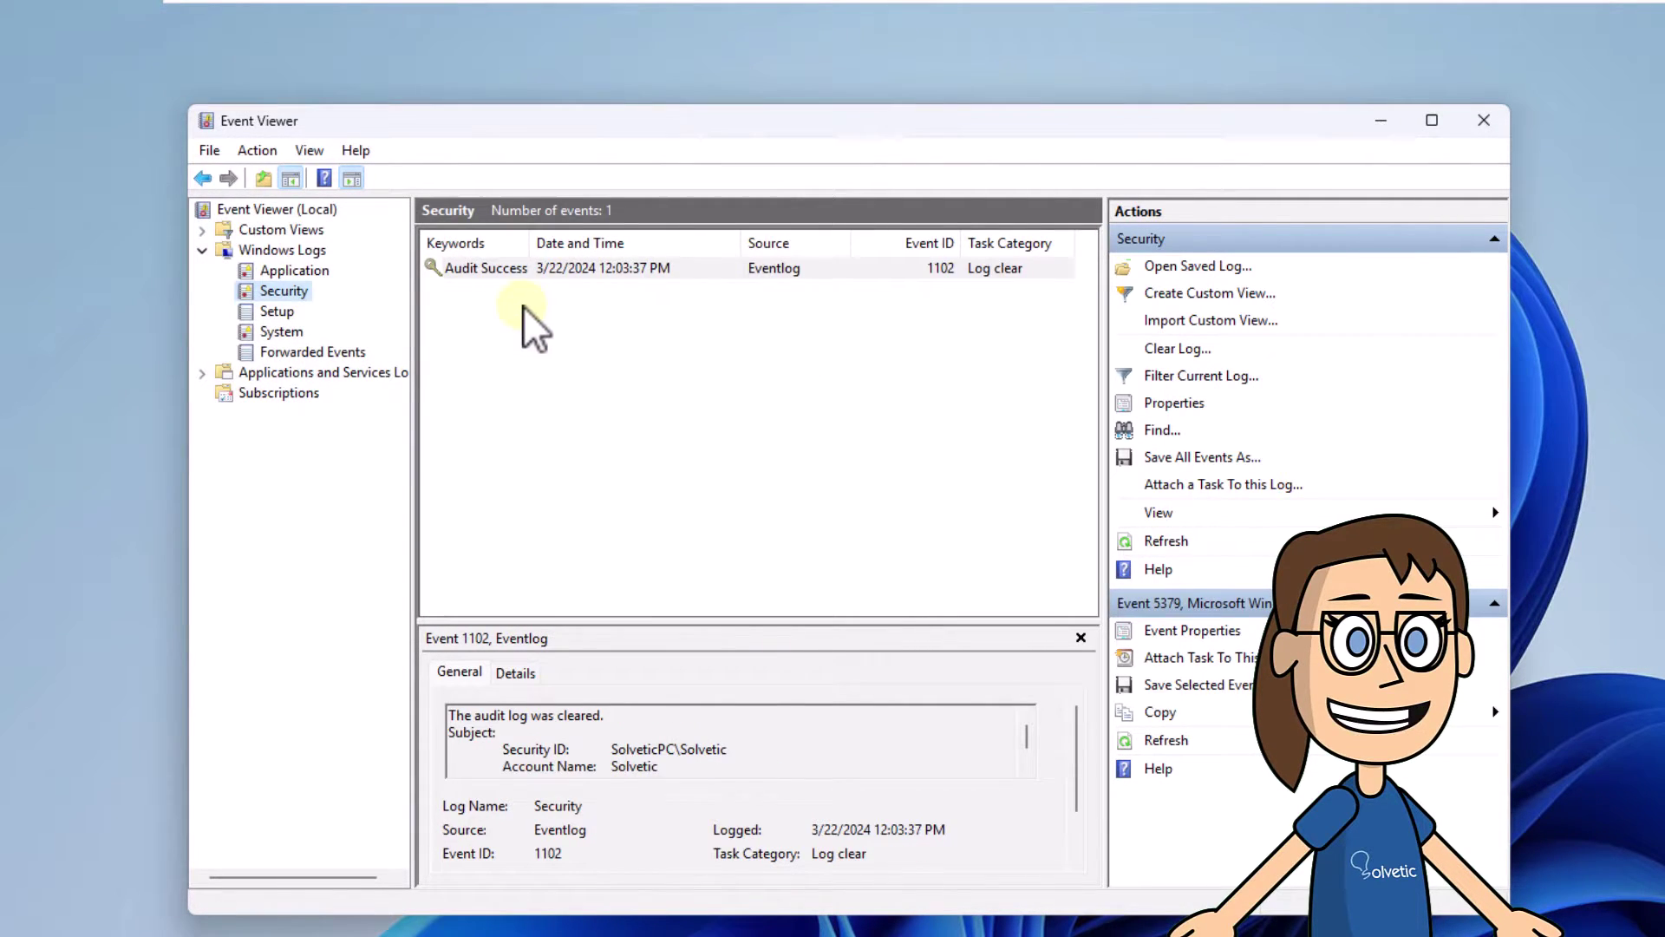
- Clear the Setup and System logs without saving, then close Event Viewer
{"action": "left_click", "coordinate": [273, 314]}
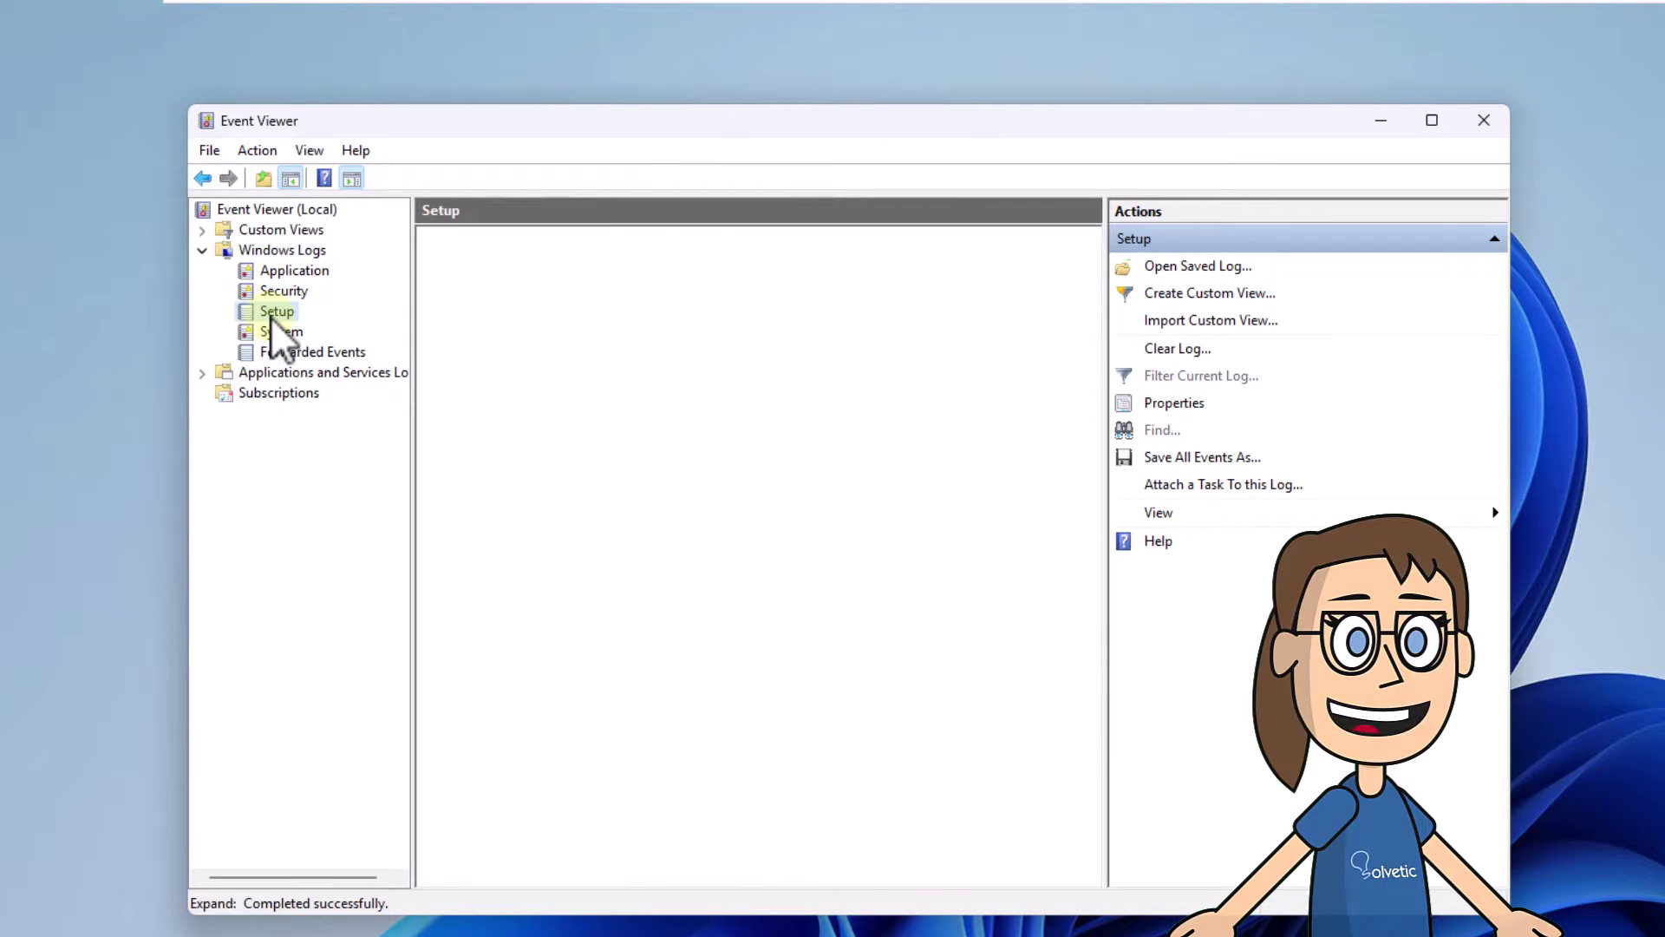
{"action": "right_click", "coordinate": [281, 314]}
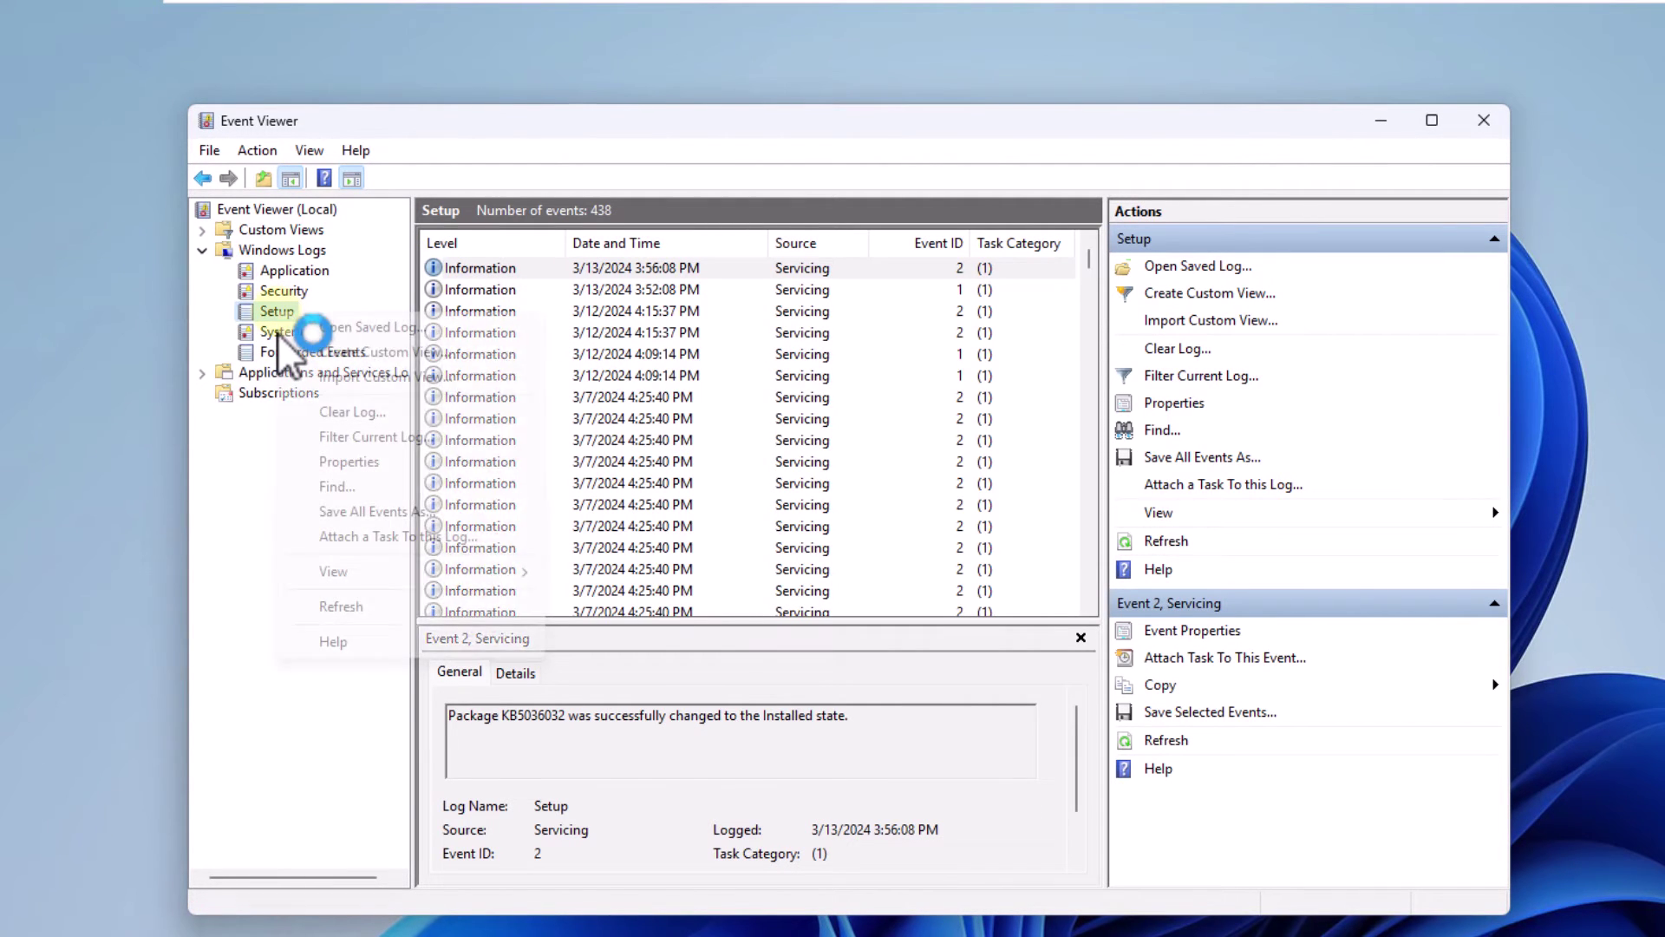
{"action": "left_click", "coordinate": [412, 418]}
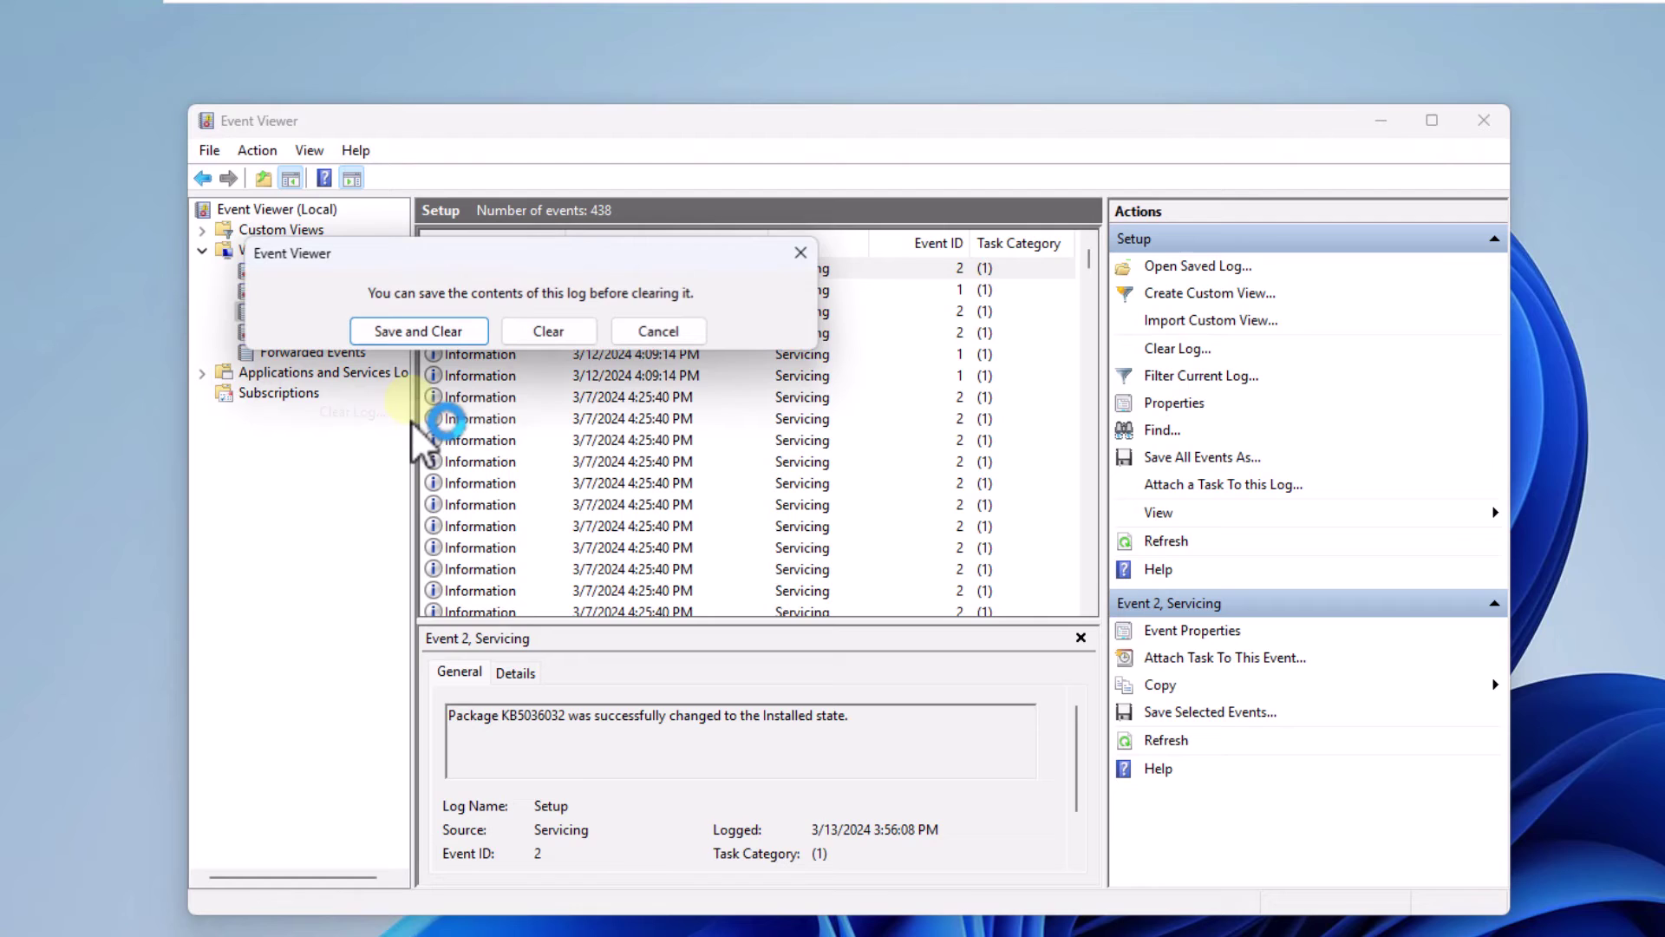
{"action": "left_click", "coordinate": [567, 341]}
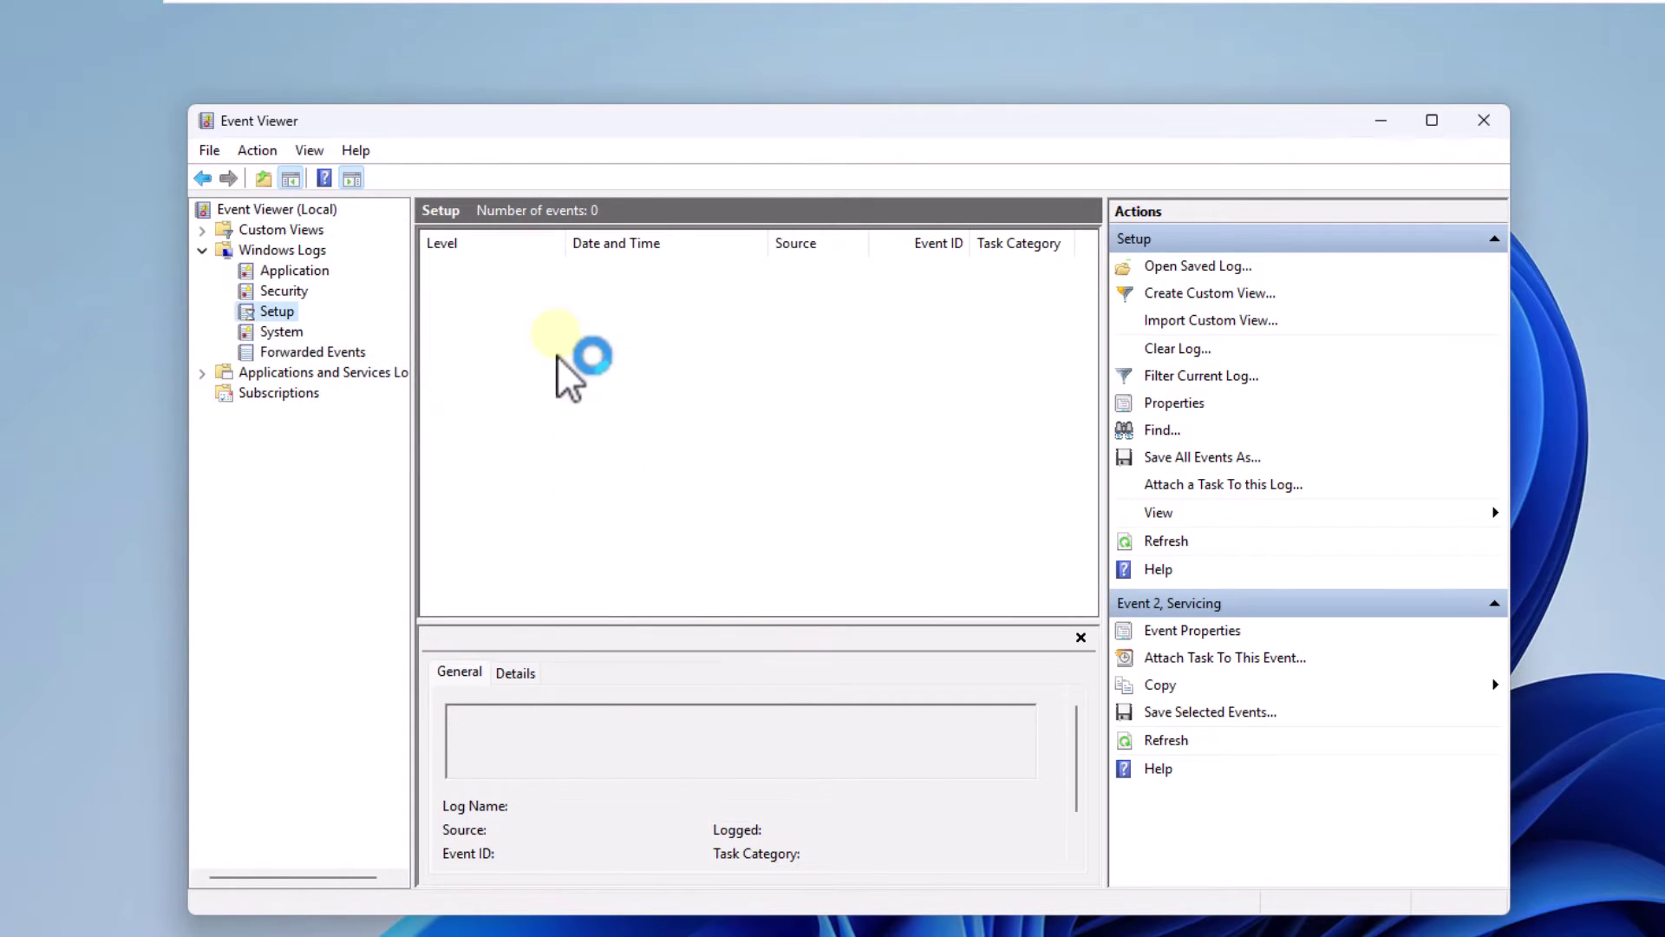
{"action": "left_click", "coordinate": [279, 334]}
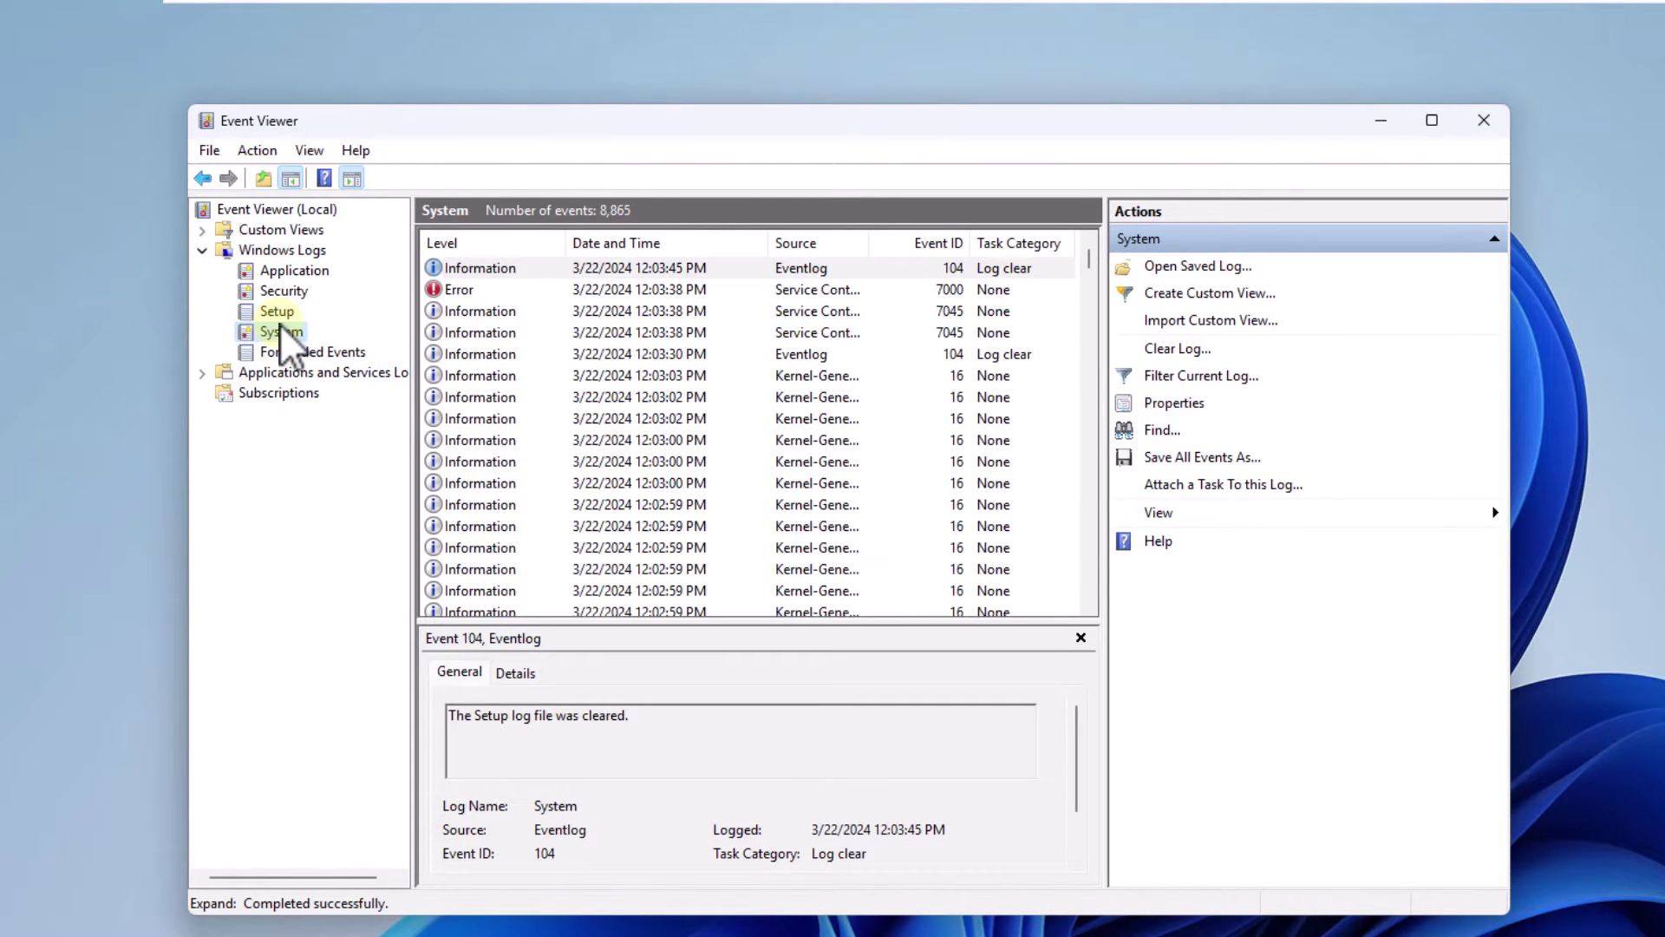
{"action": "right_click", "coordinate": [279, 335]}
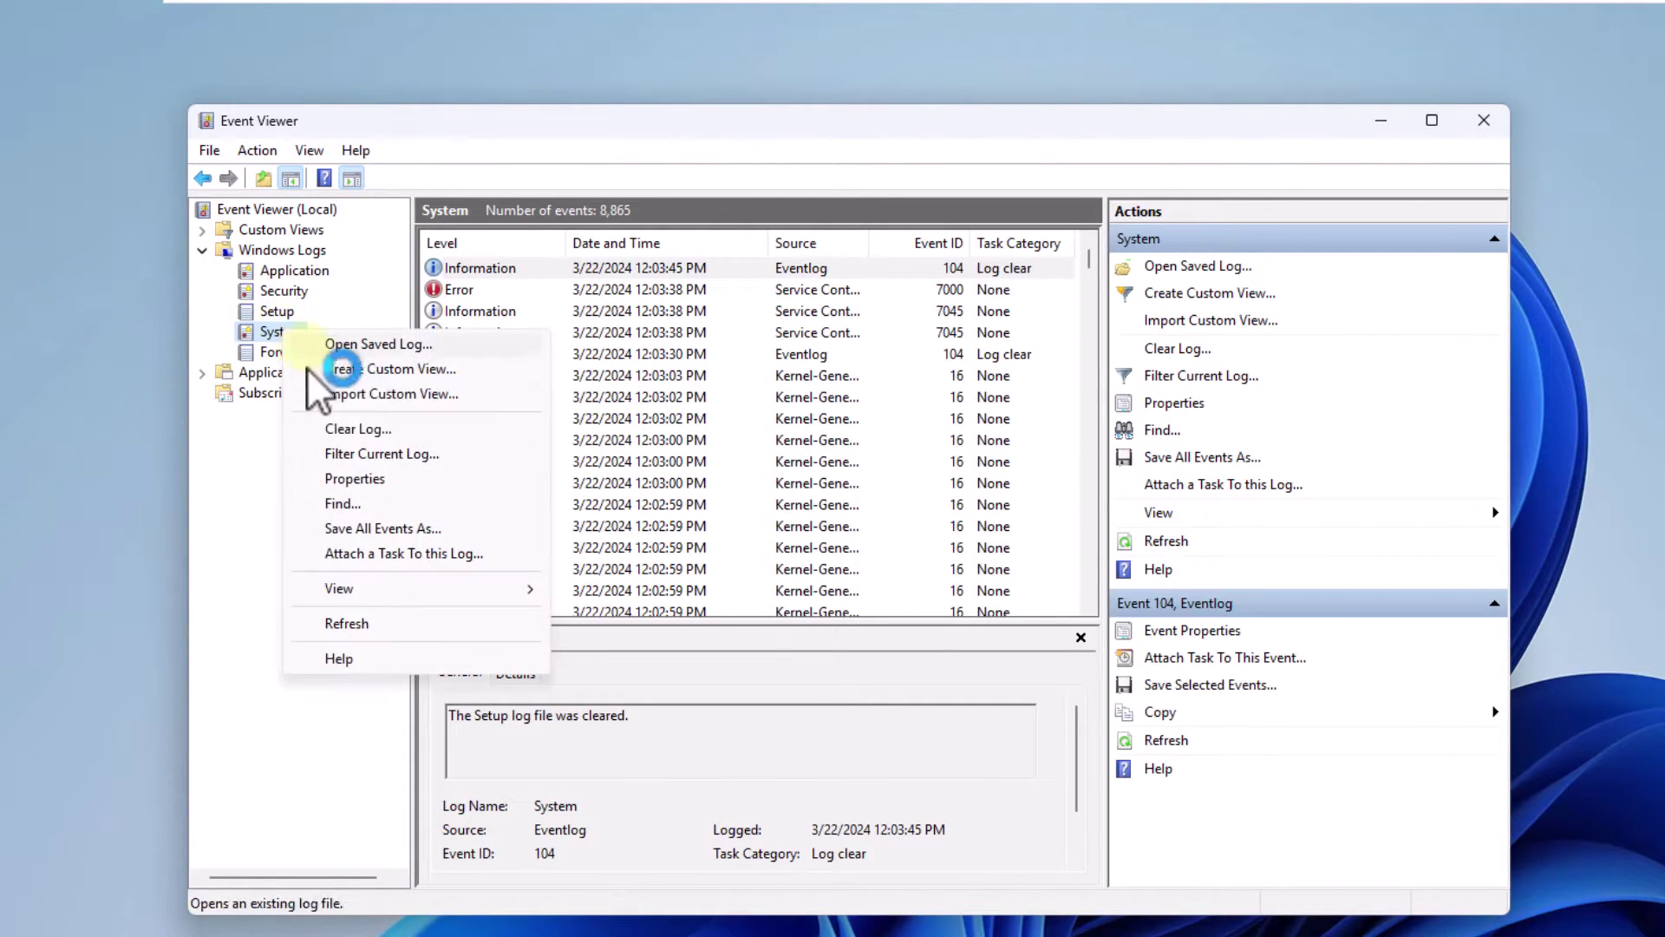
{"action": "left_click", "coordinate": [397, 439]}
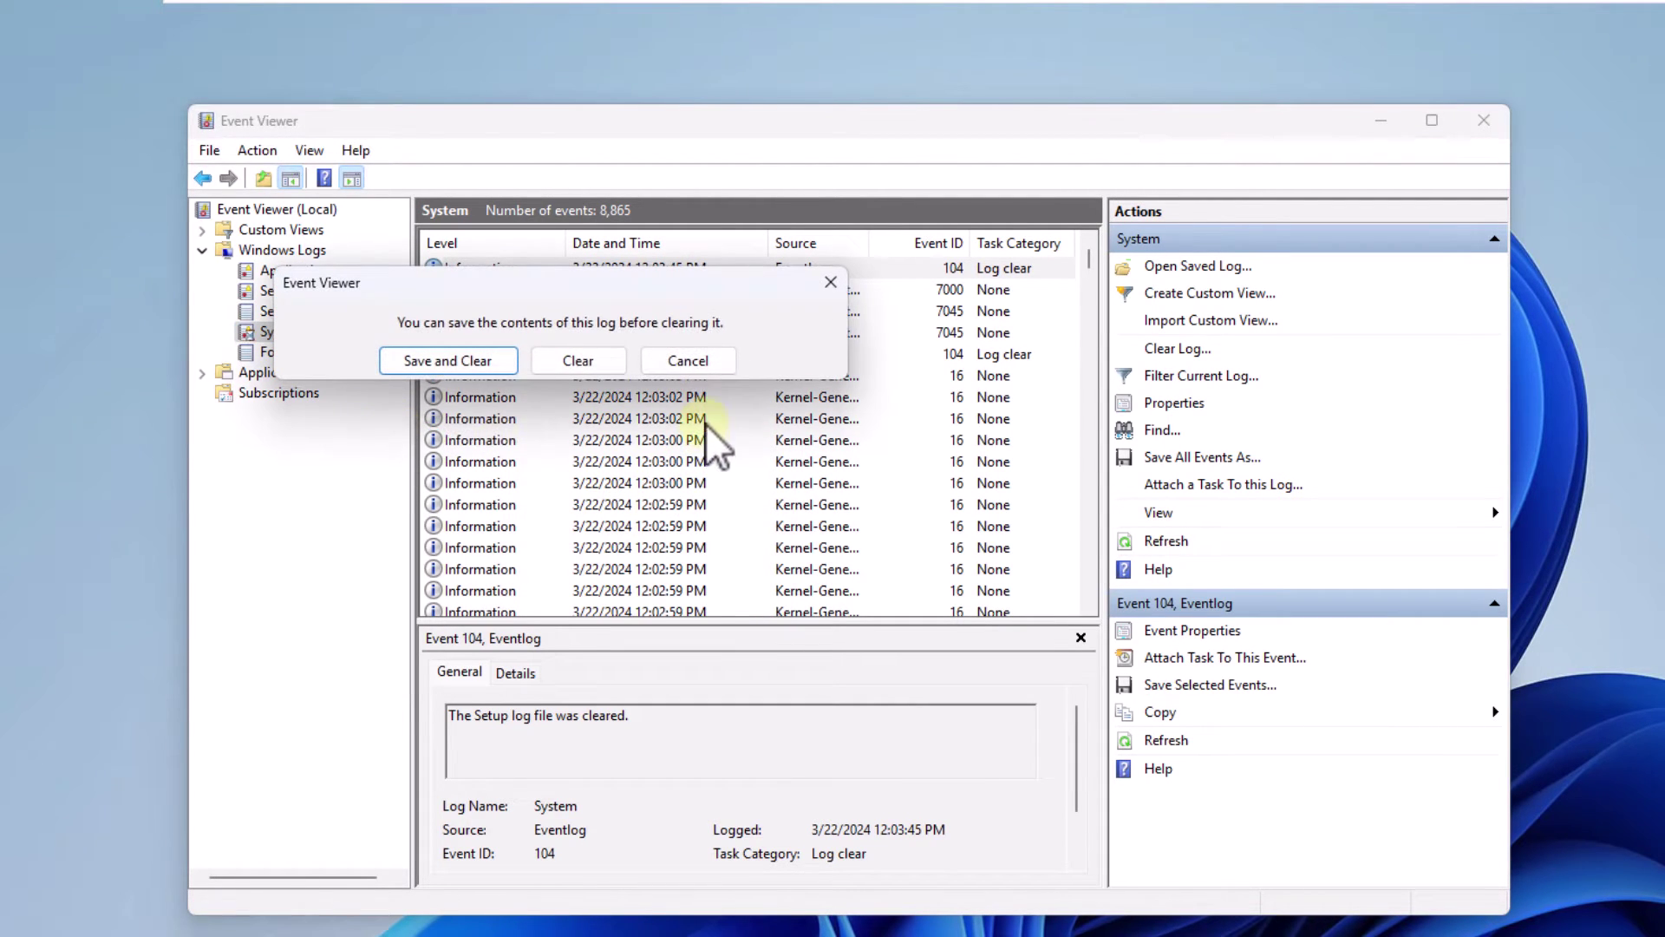
{"action": "left_click", "coordinate": [578, 360]}
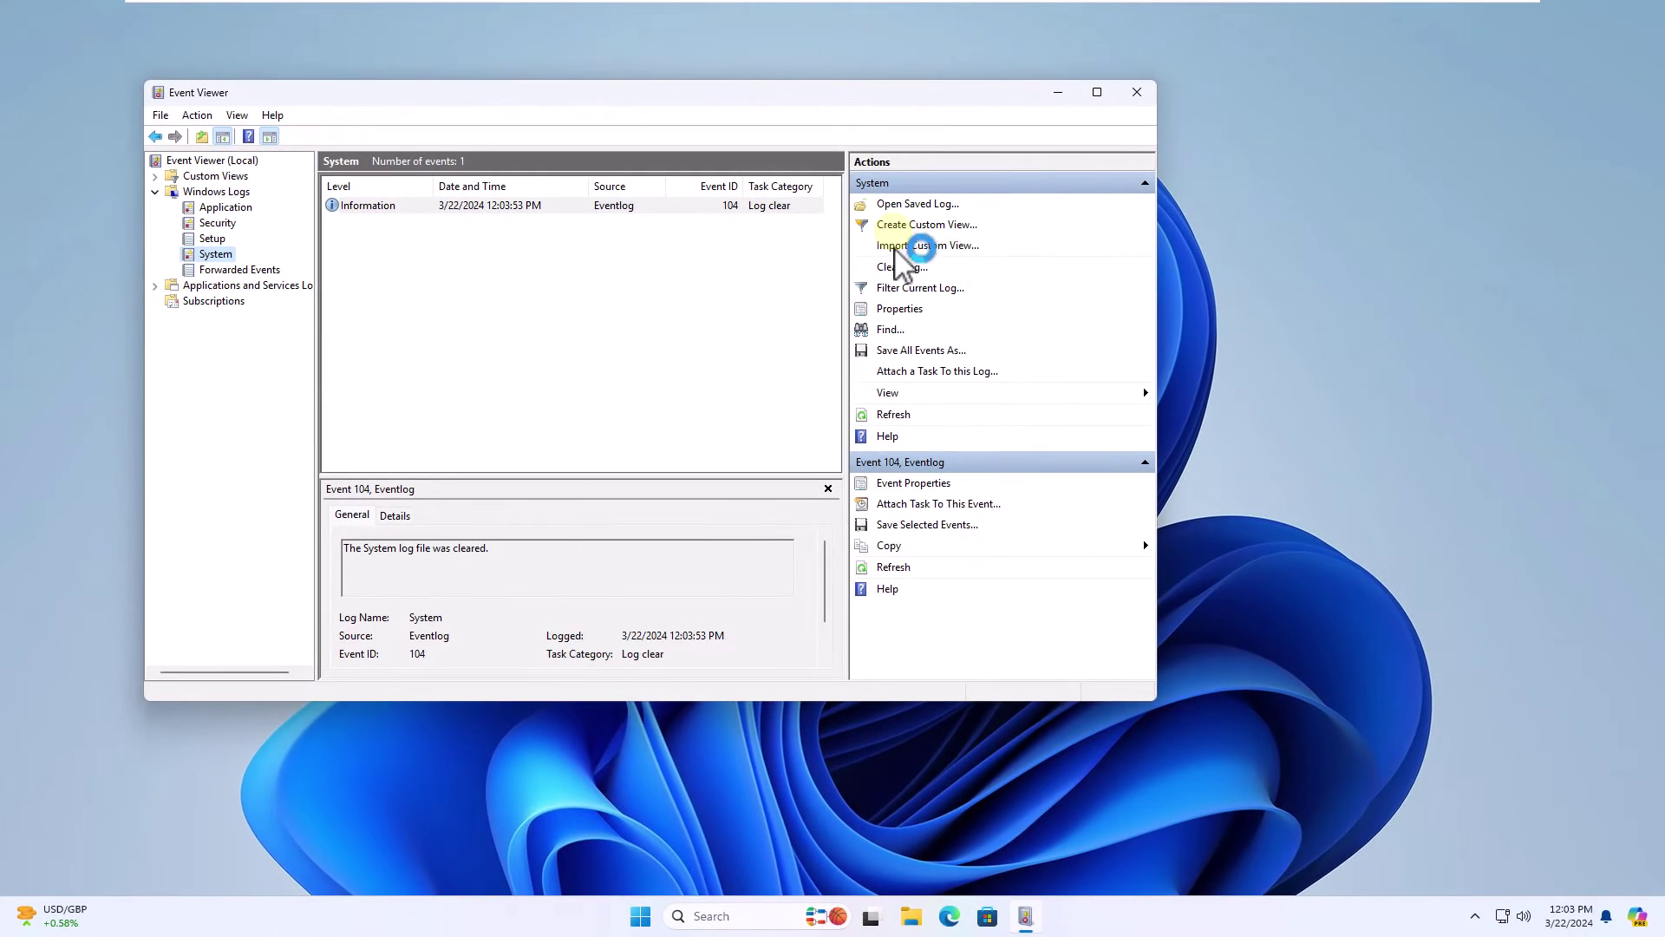
{"action": "left_click", "coordinate": [1137, 95]}
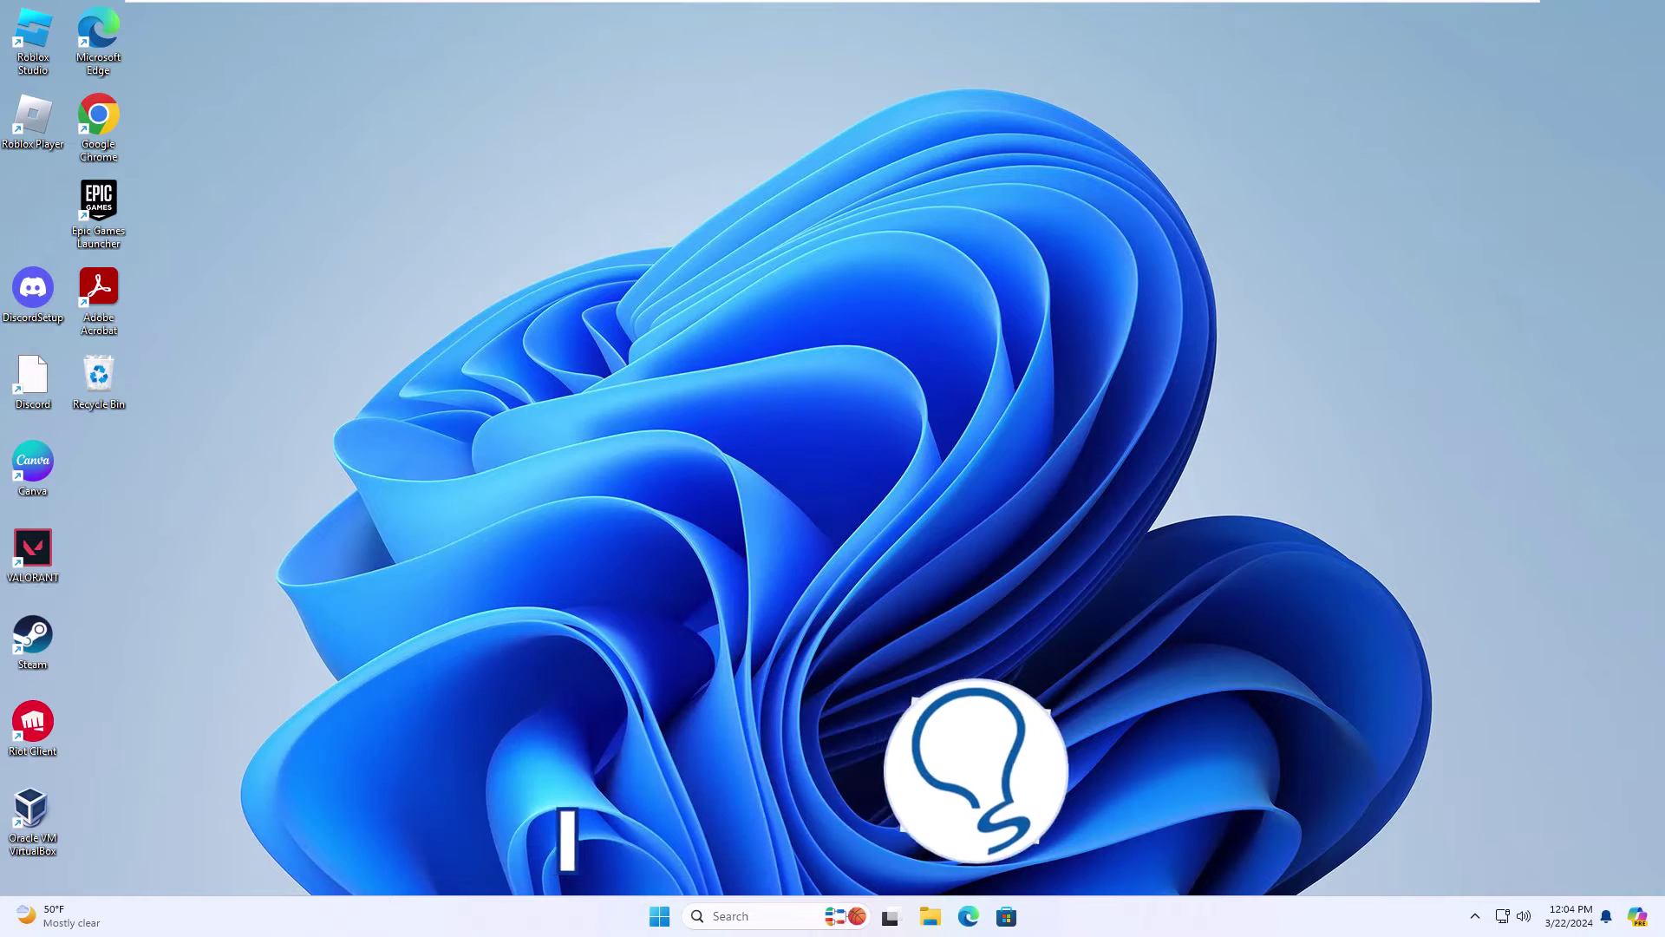
- Create a 'Clear cache' desktop shortcut running the pasted Cmd Cleanmgr command, then launch it
{"action": "right_click", "coordinate": [234, 175]}
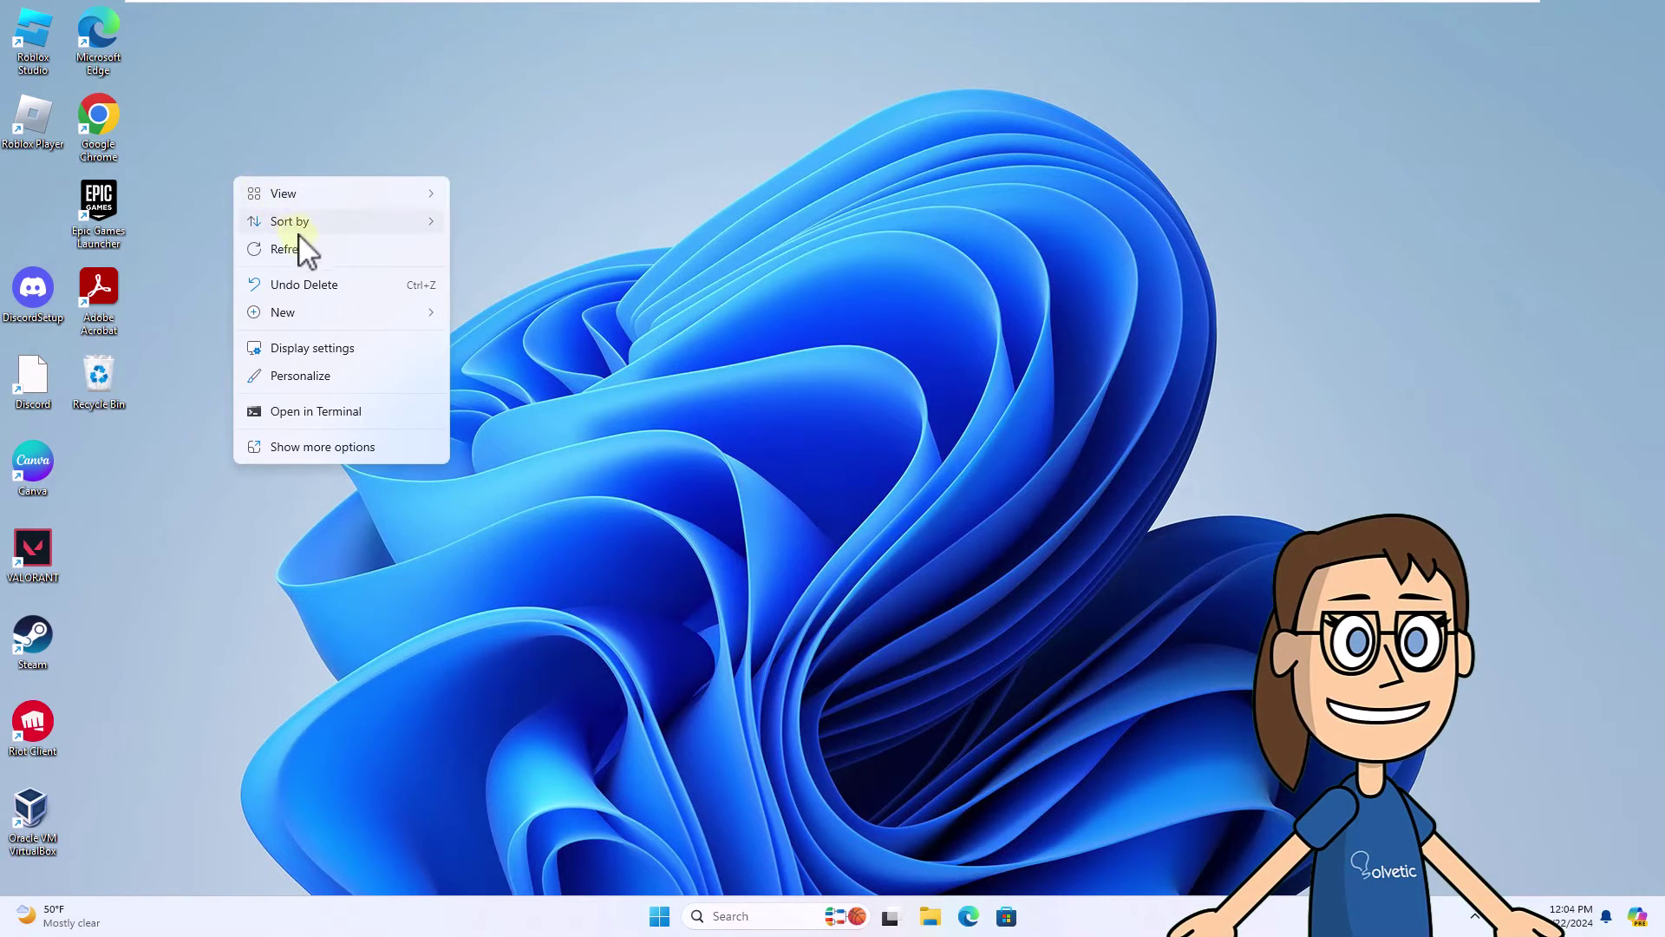
{"action": "mouse_move", "coordinate": [282, 312]}
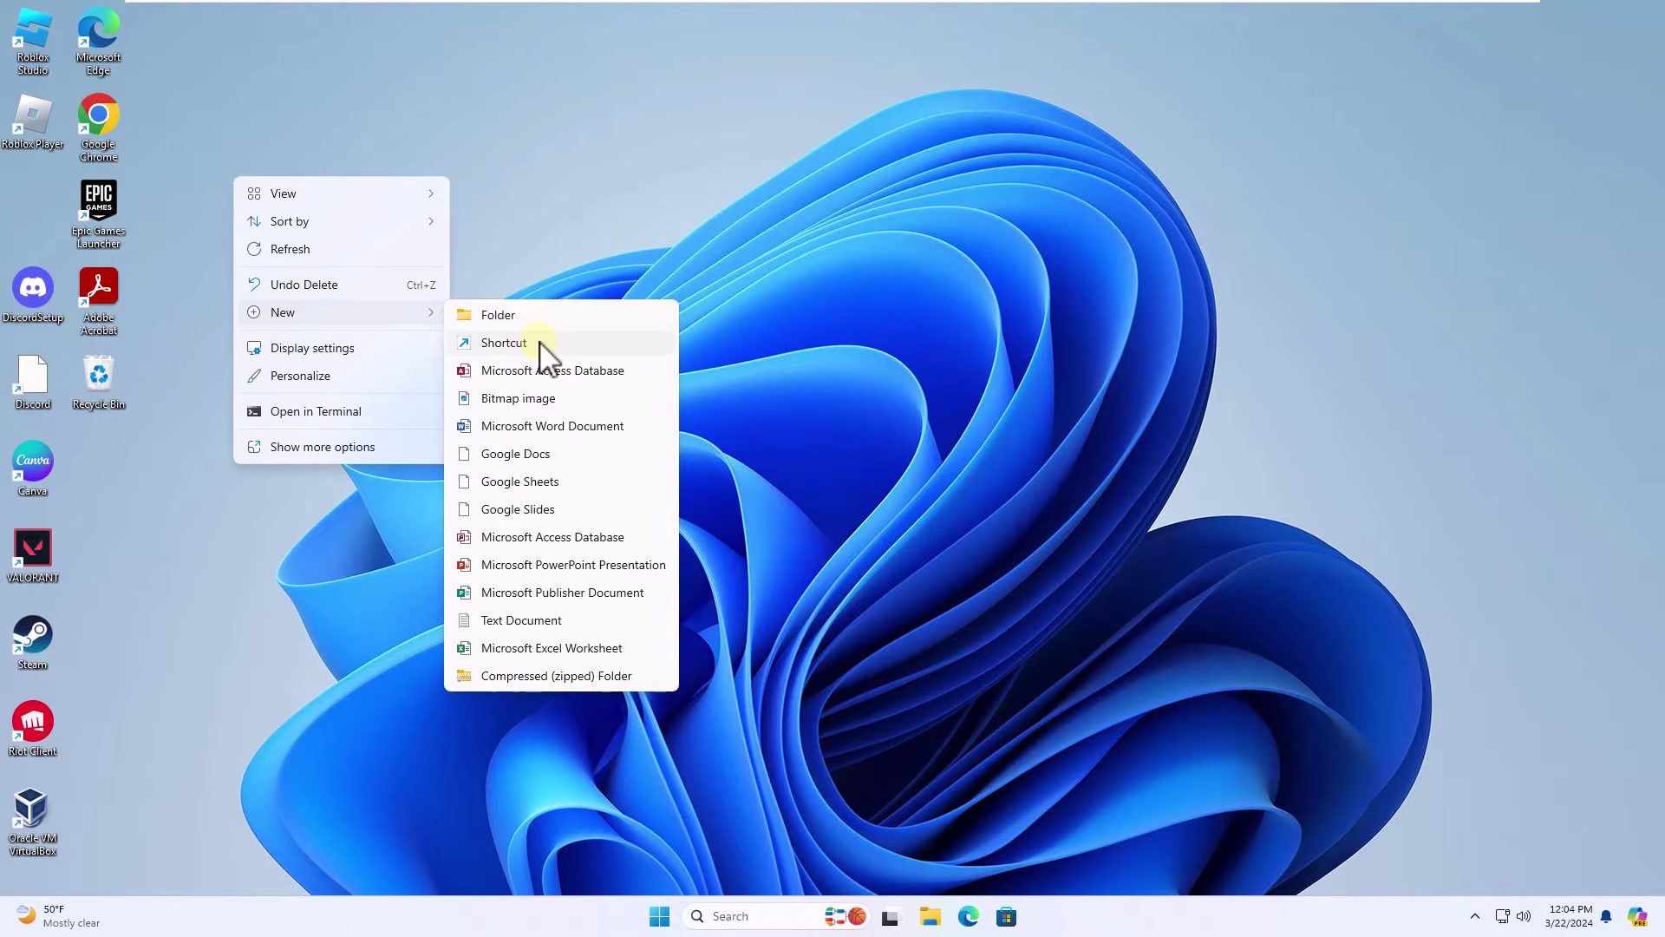
{"action": "left_click", "coordinate": [507, 342]}
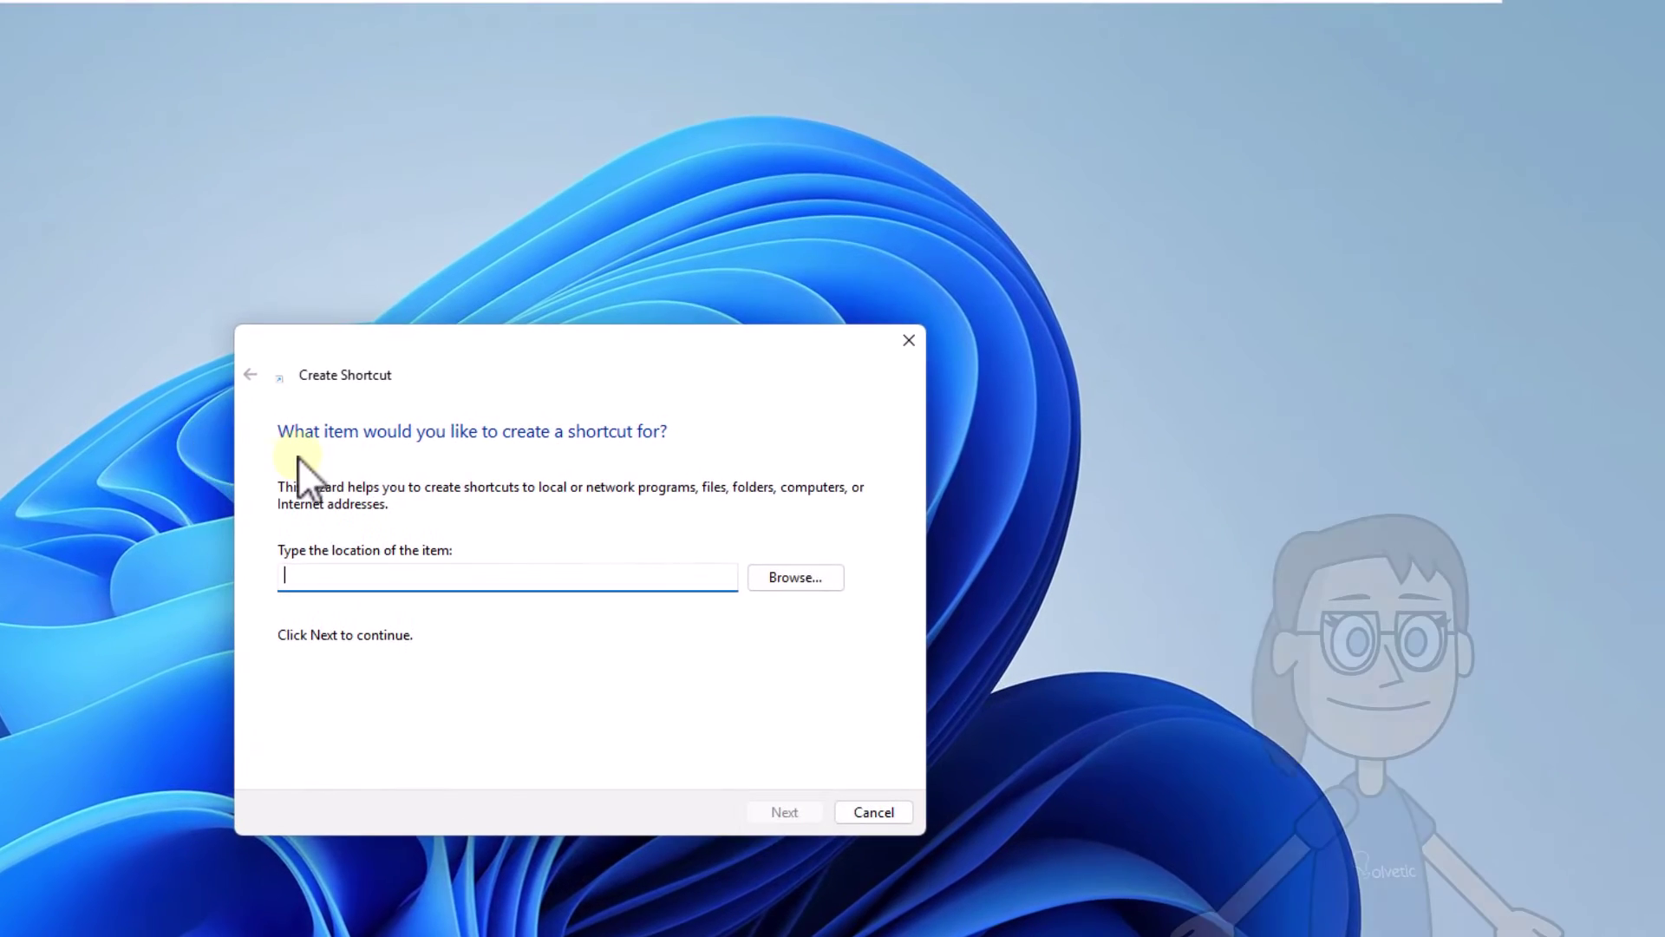
{"action": "type", "text": "%SystemRoot%\\System32\\Cmd.exe /c Cleanmgr /sageset:65535 &Cleanmgr /sagerun:6553"}
{"action": "key", "text": "Home"}
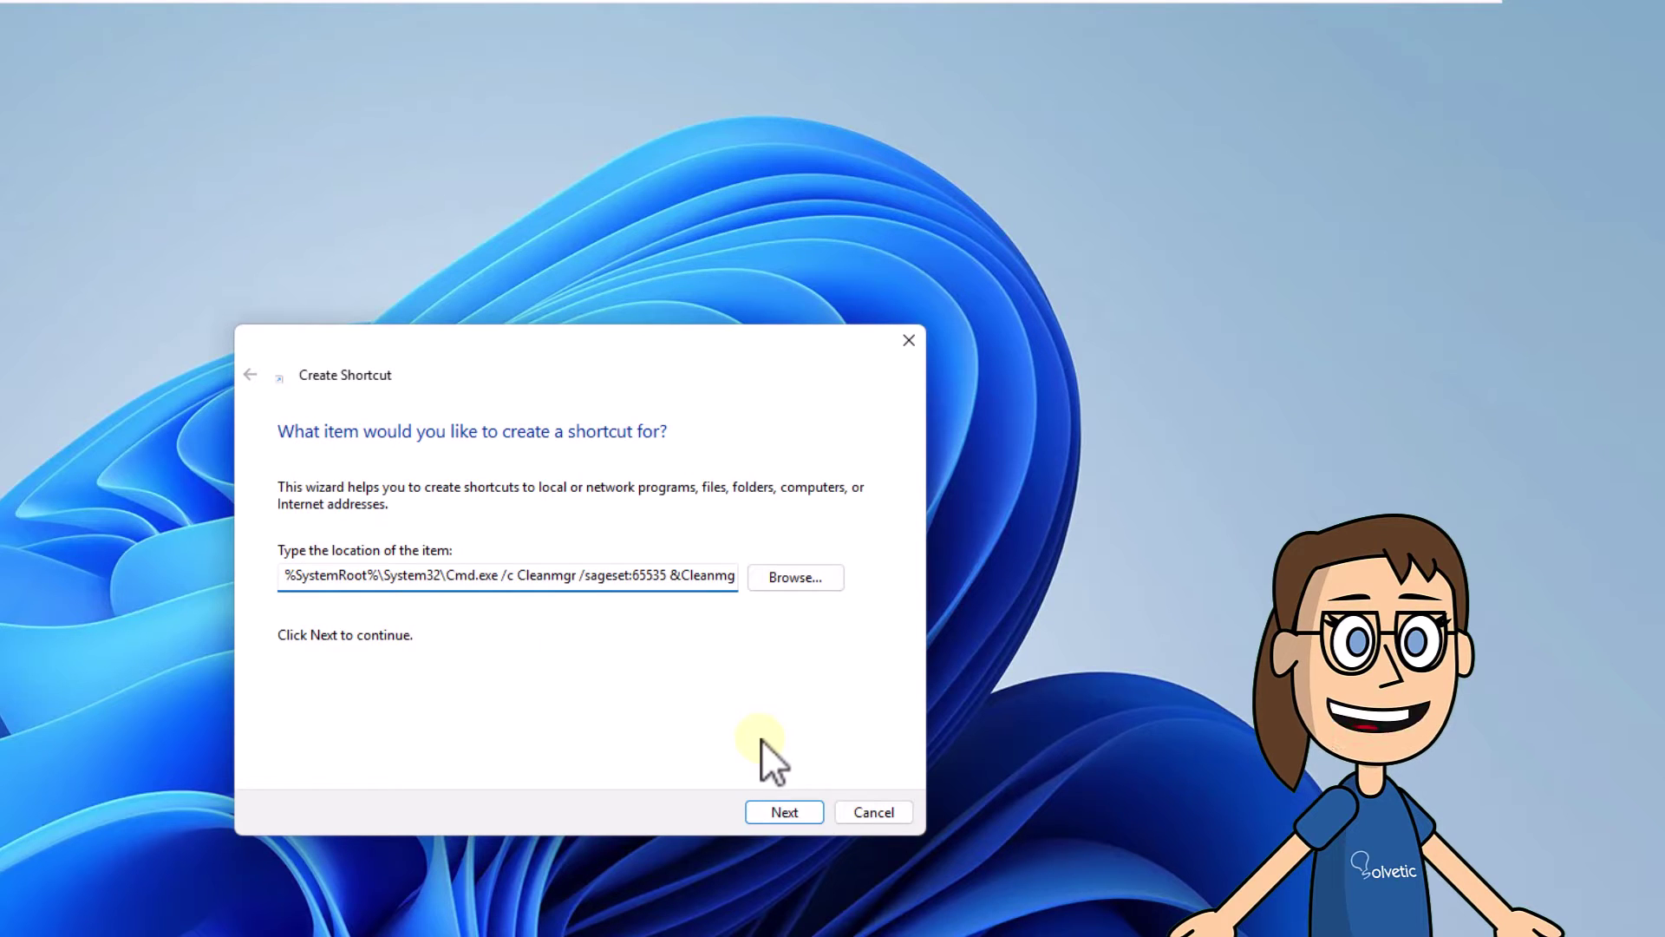
{"action": "left_click", "coordinate": [785, 812]}
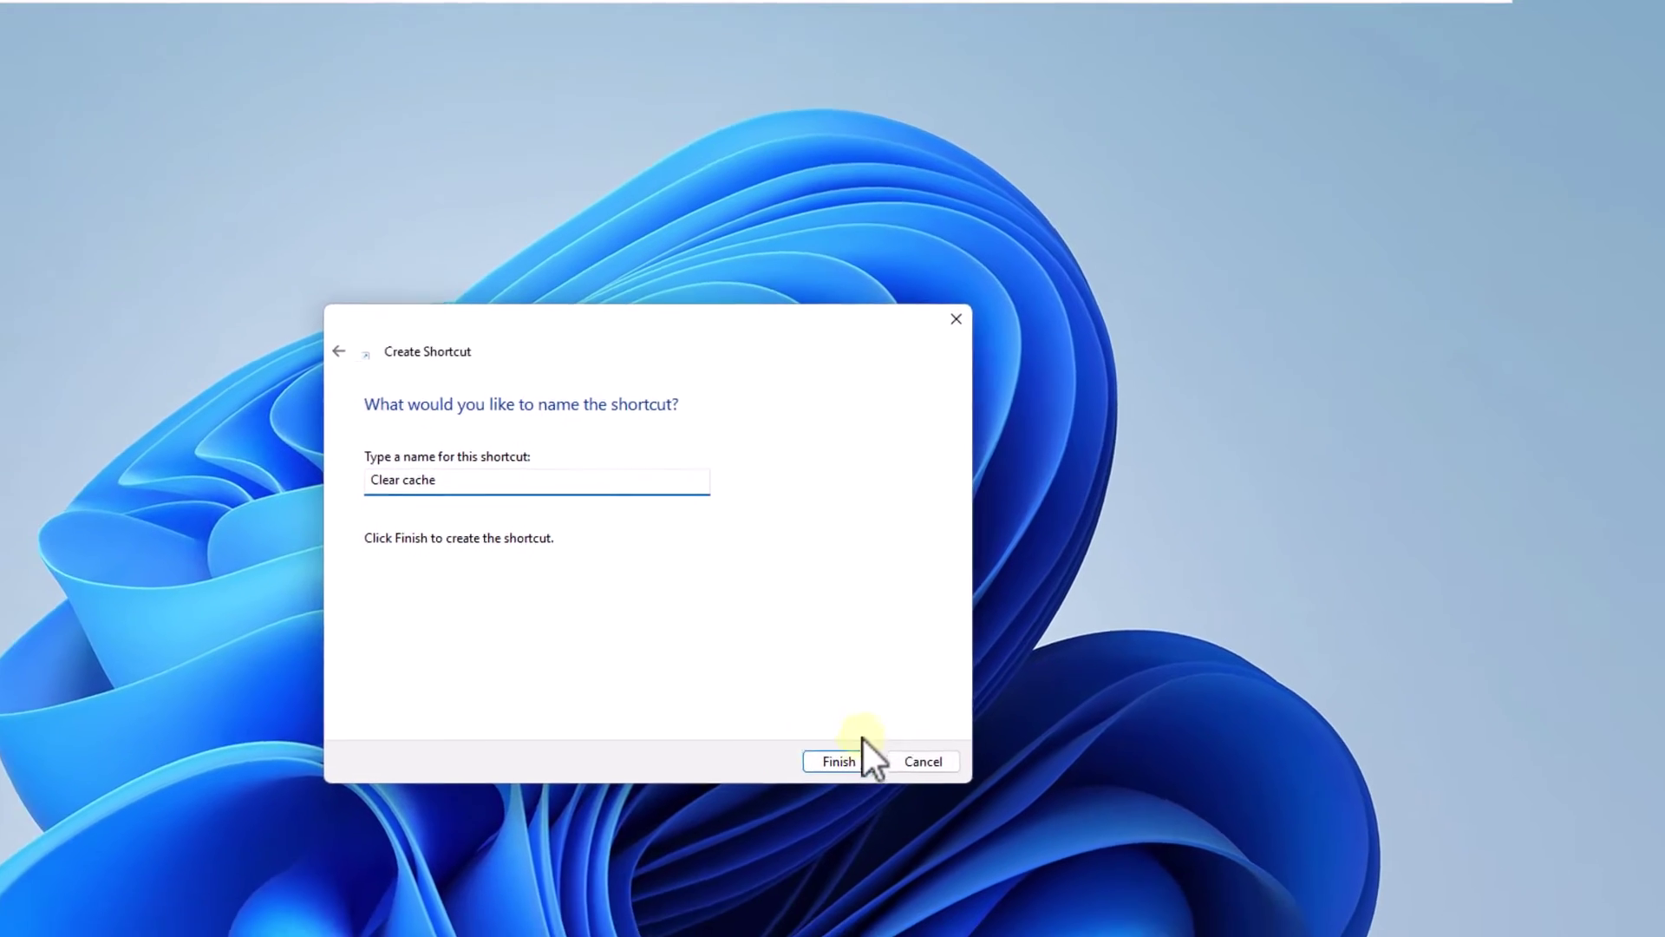
{"action": "left_click", "coordinate": [784, 809]}
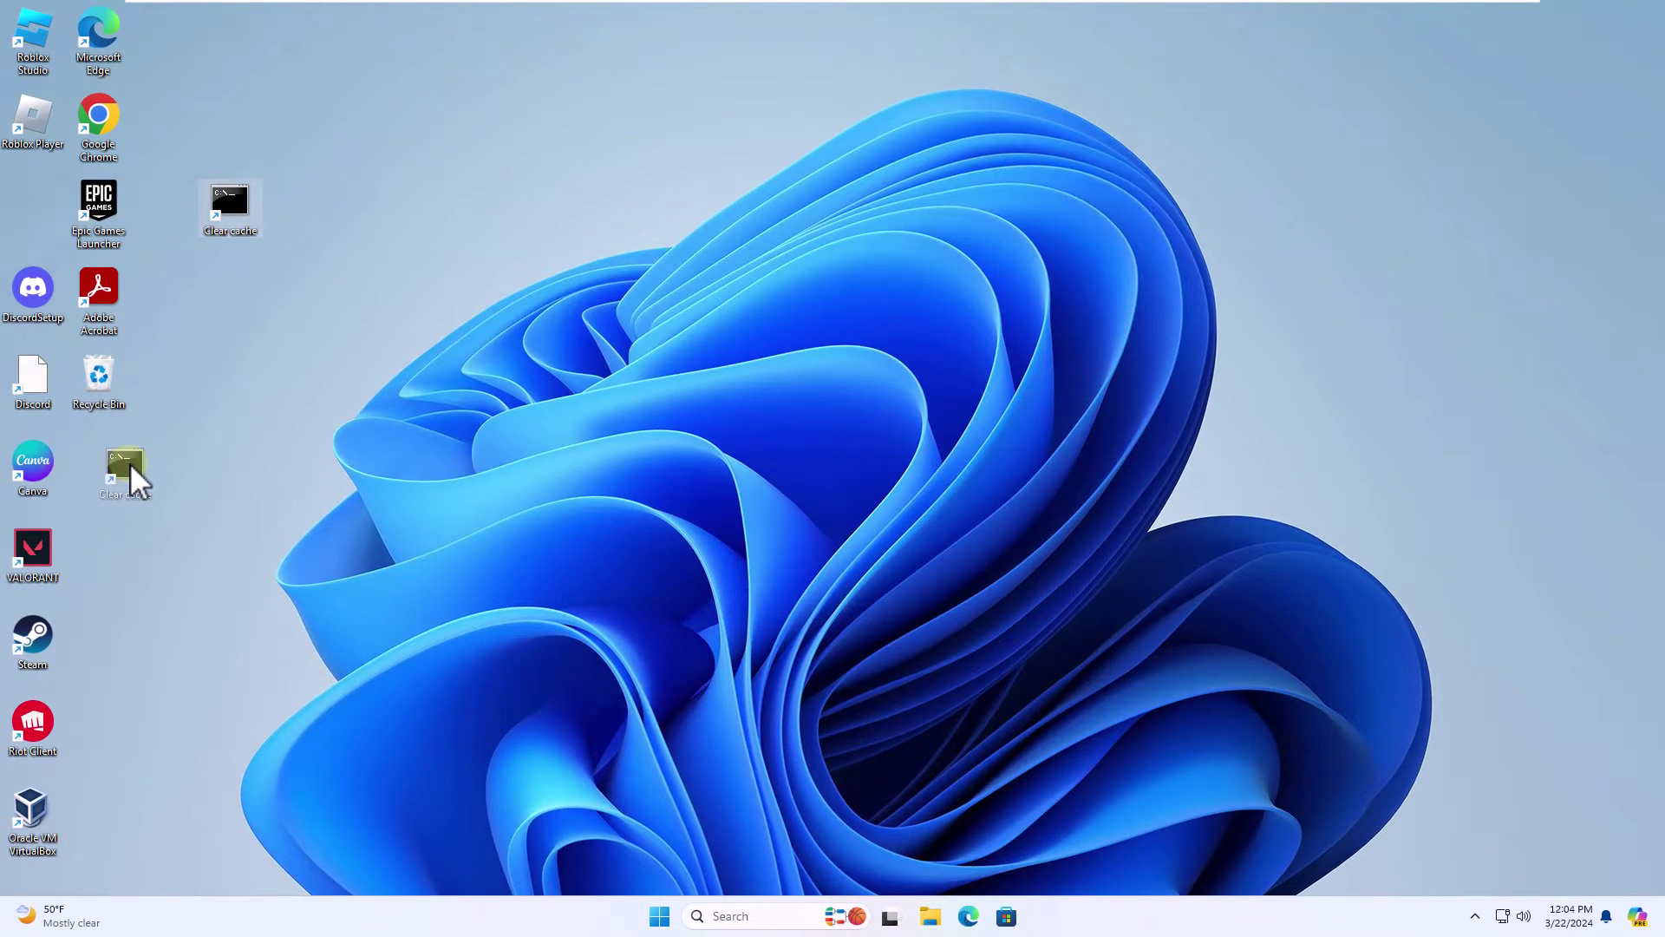
{"action": "left_click_drag", "start_coordinate": [130, 464], "coordinate": [124, 462]}
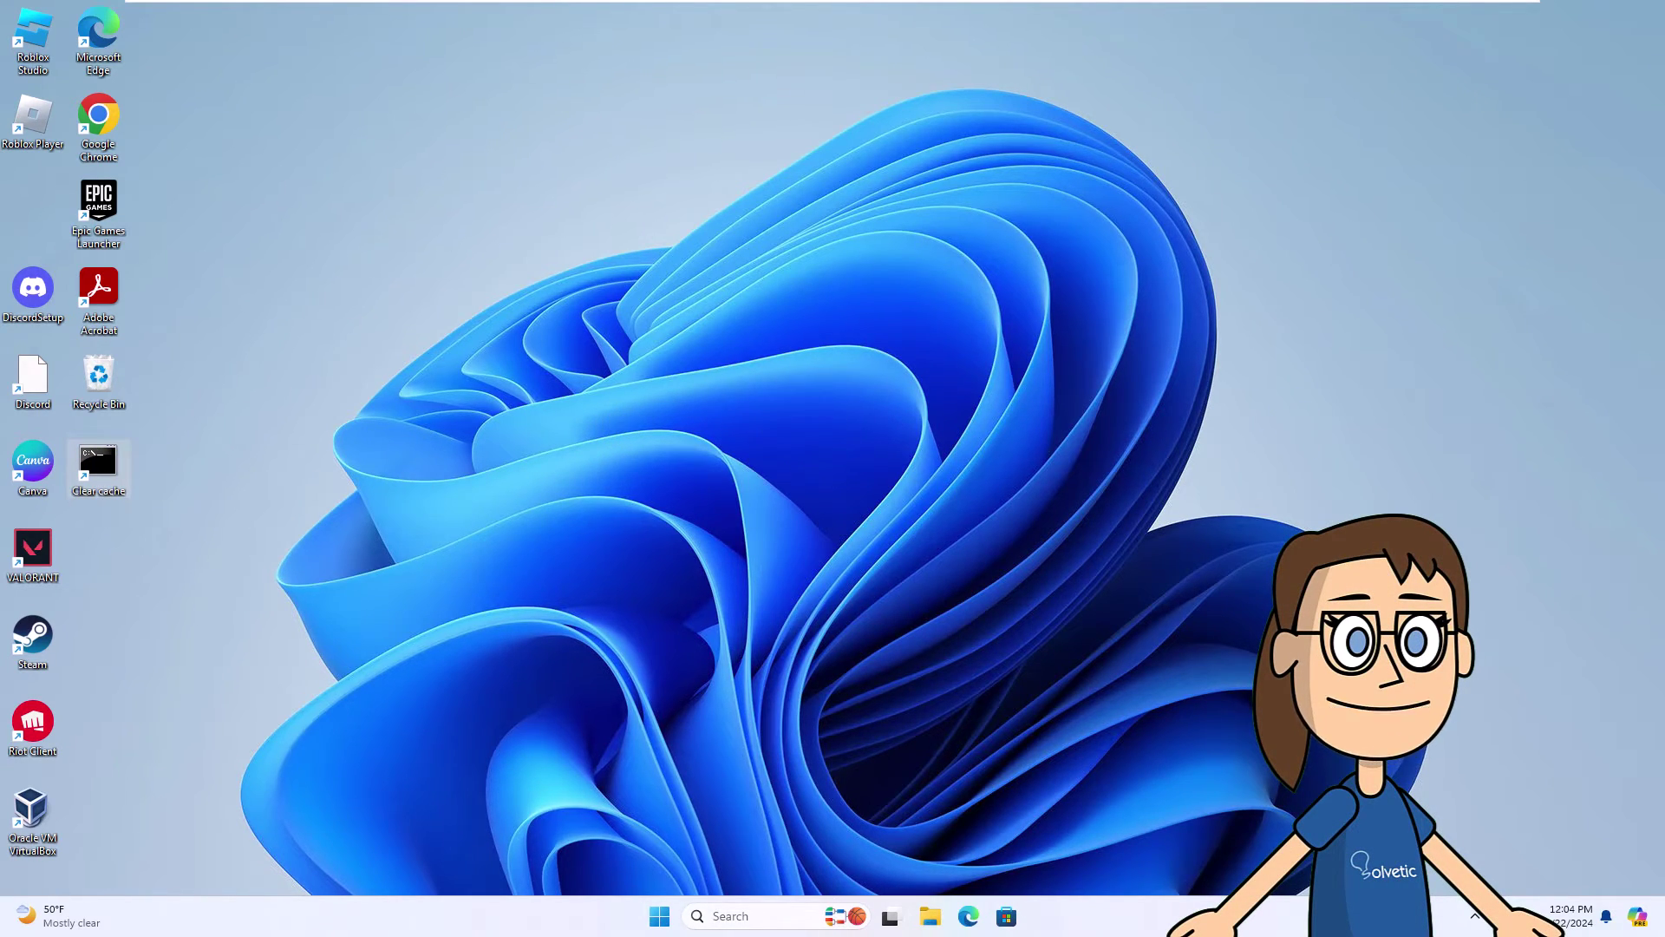
{"action": "key", "text": "Return"}
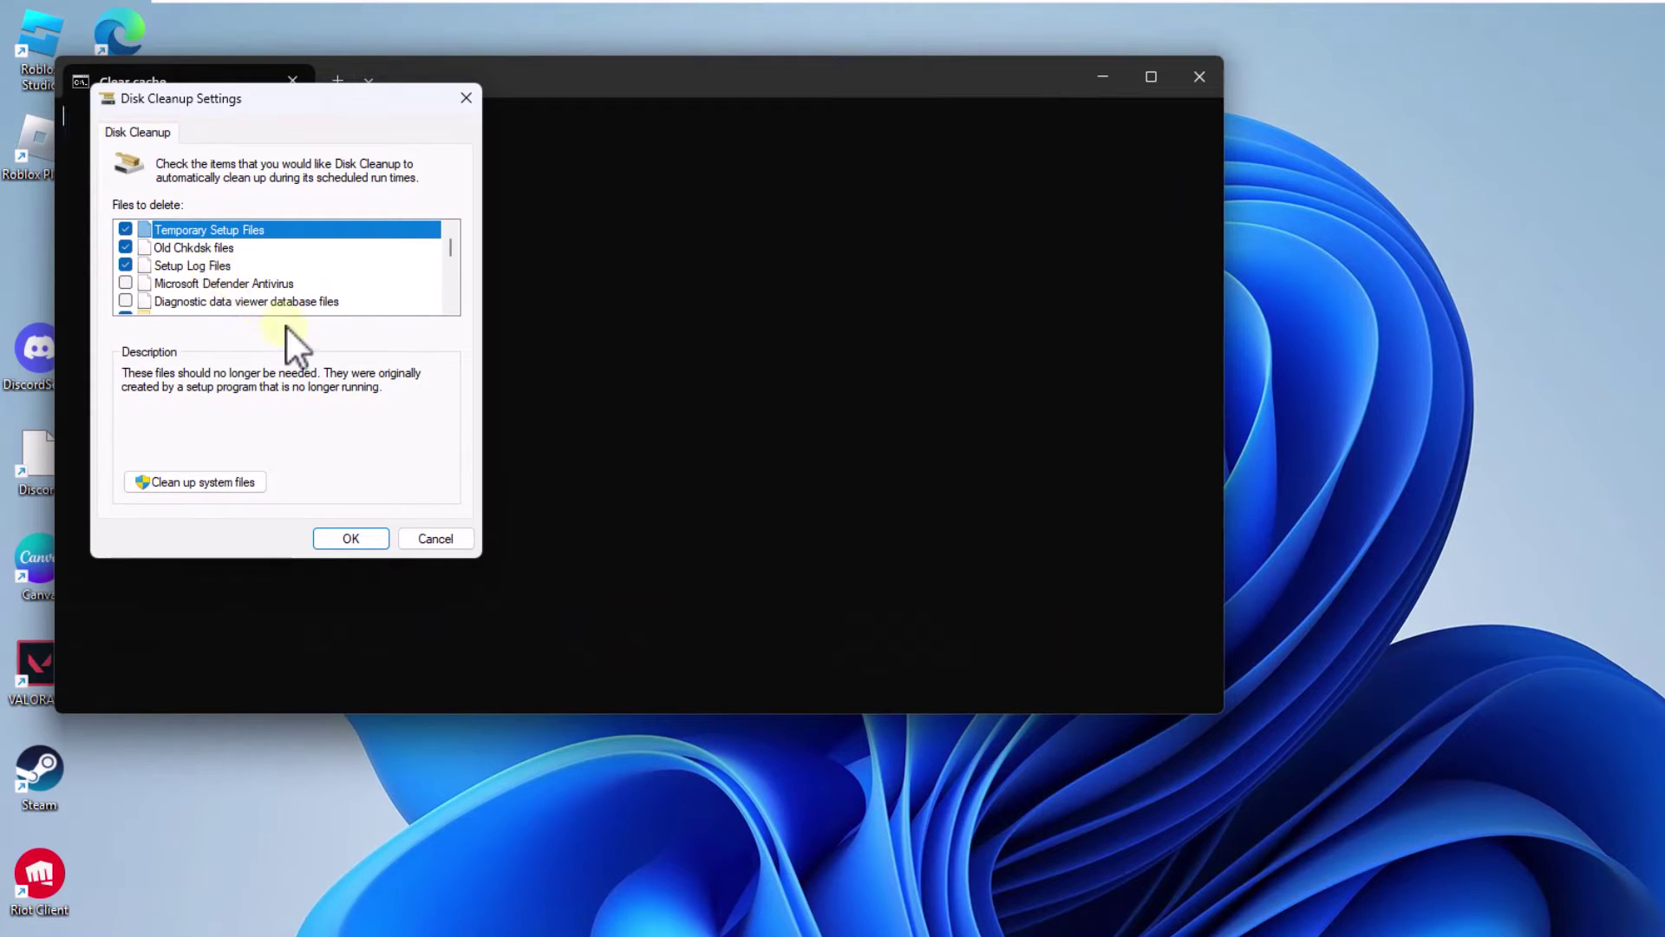
- Confirm the three checked Disk Cleanup categories and let the cleanup finish
{"action": "left_click", "coordinate": [354, 537]}
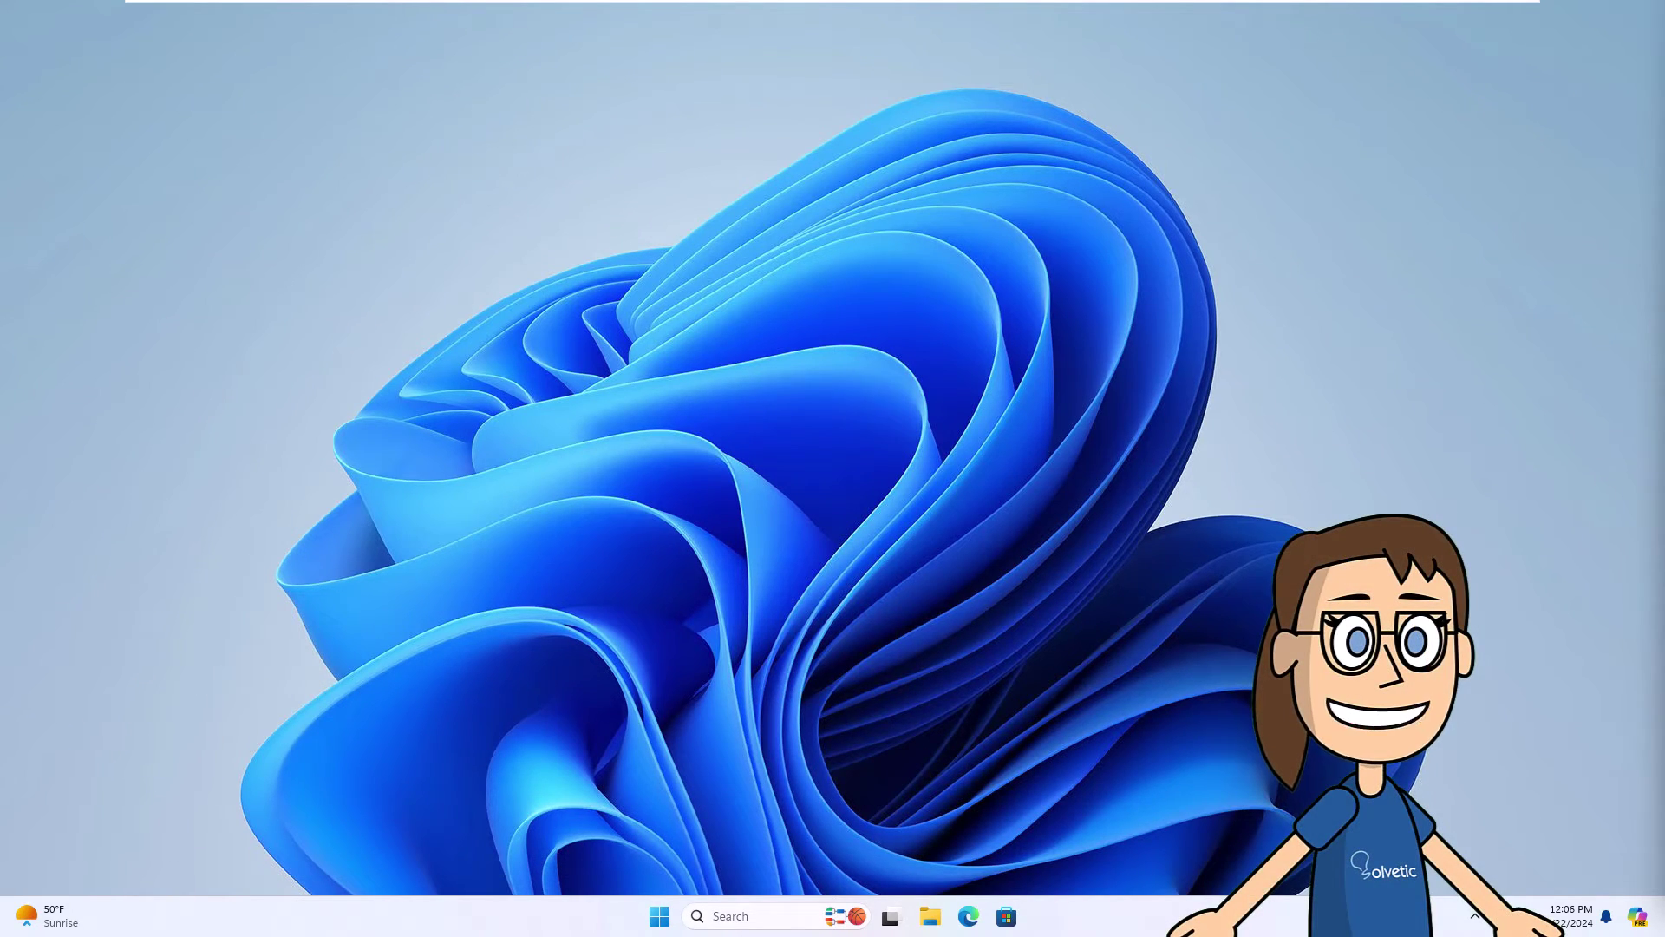
- Search Windows for "temp" and open the Delete temporary files setting
{"action": "left_click", "coordinate": [791, 915]}
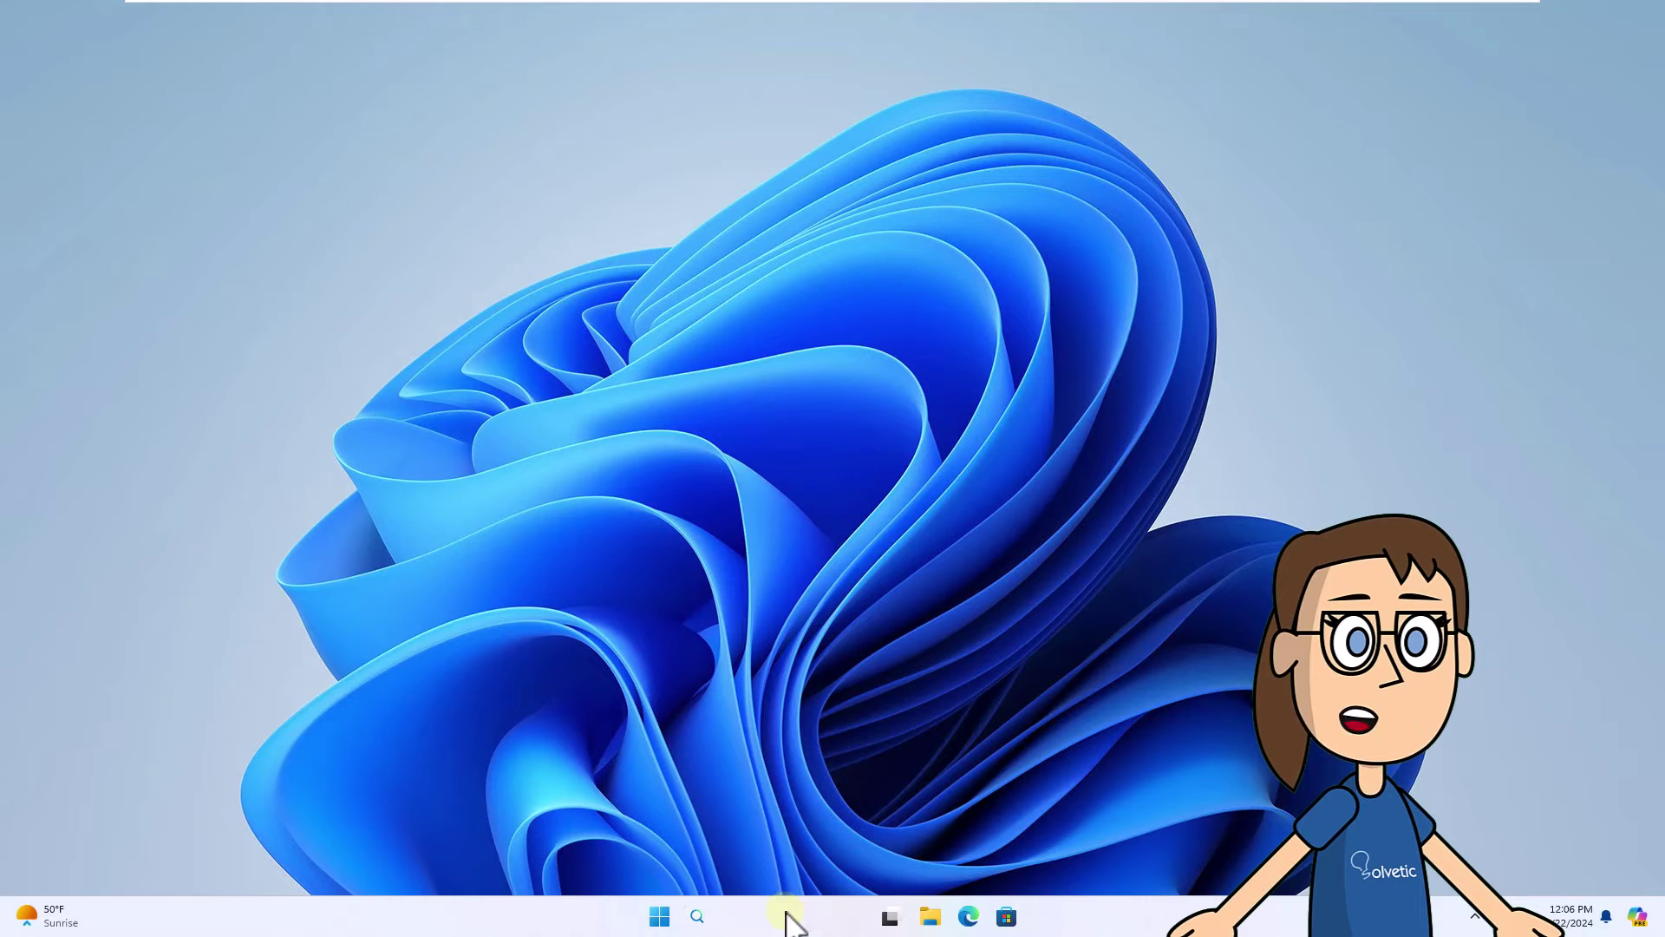
{"action": "type", "text": "temps"}
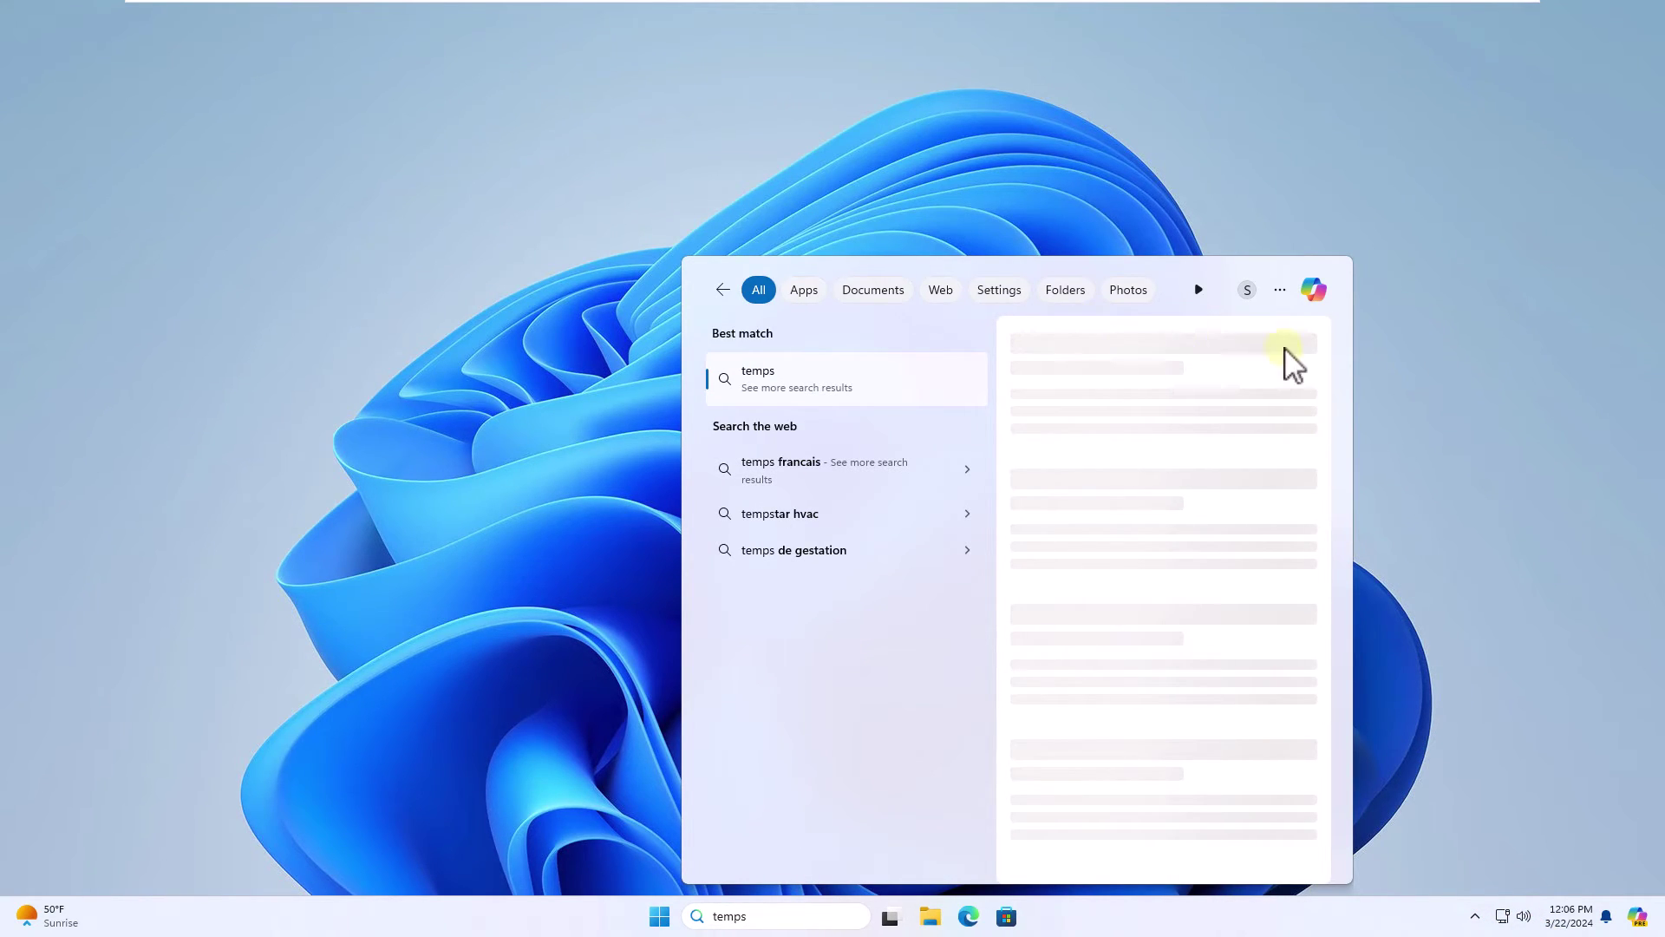
{"action": "key", "text": "BackSpace"}
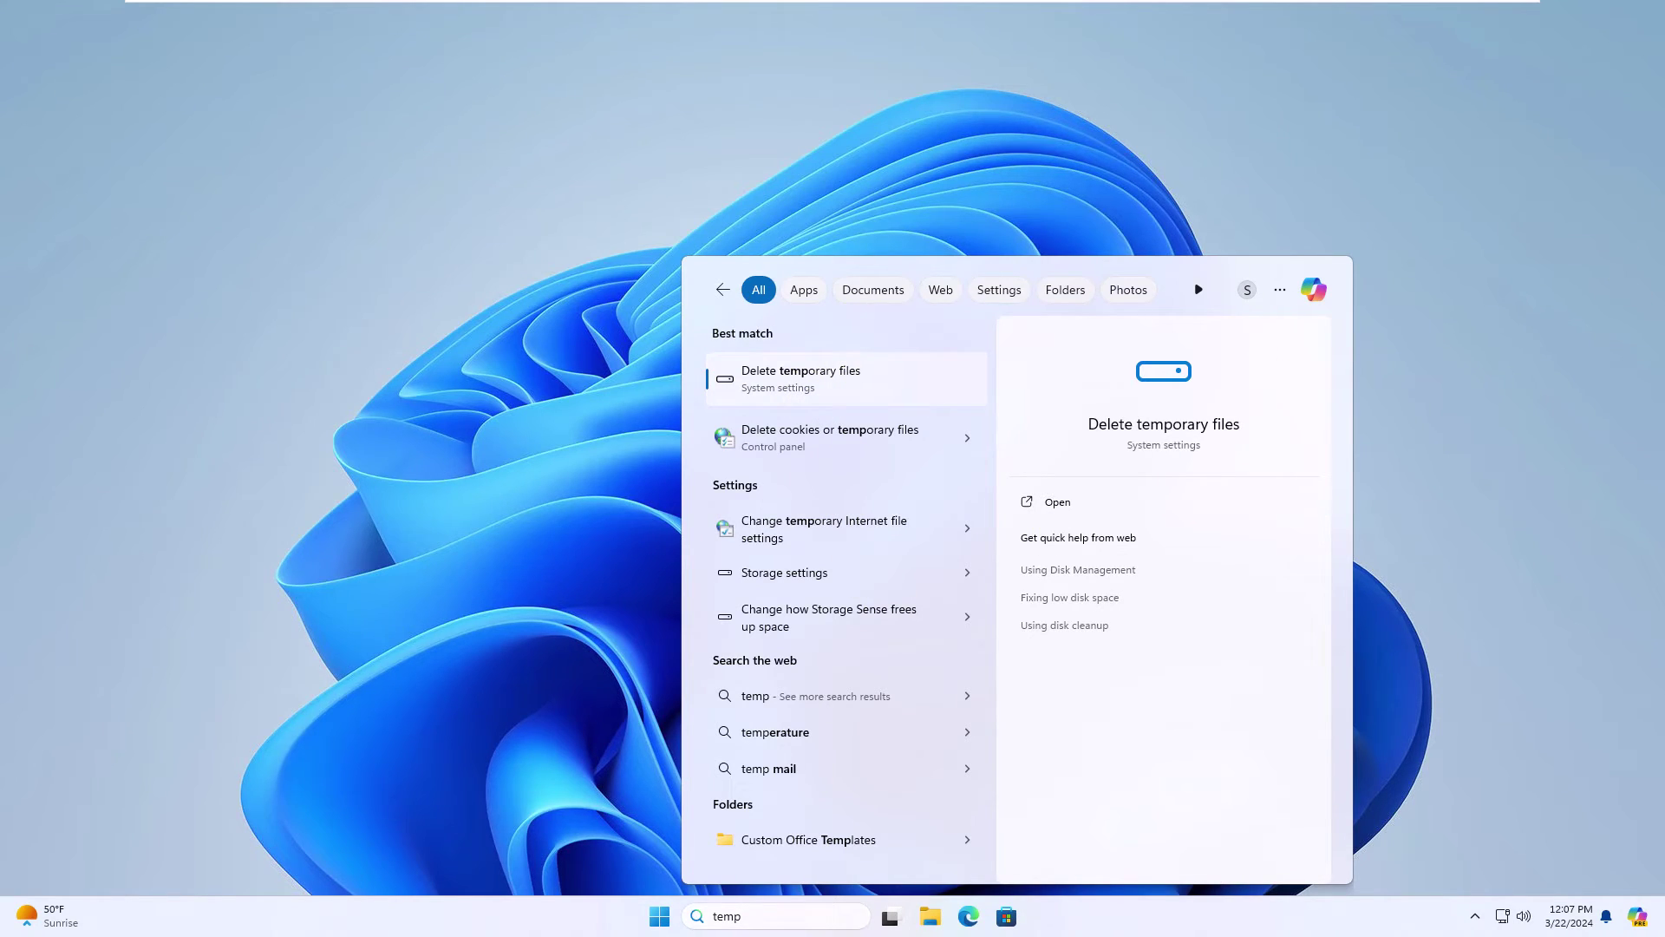
{"action": "key", "text": "Return"}
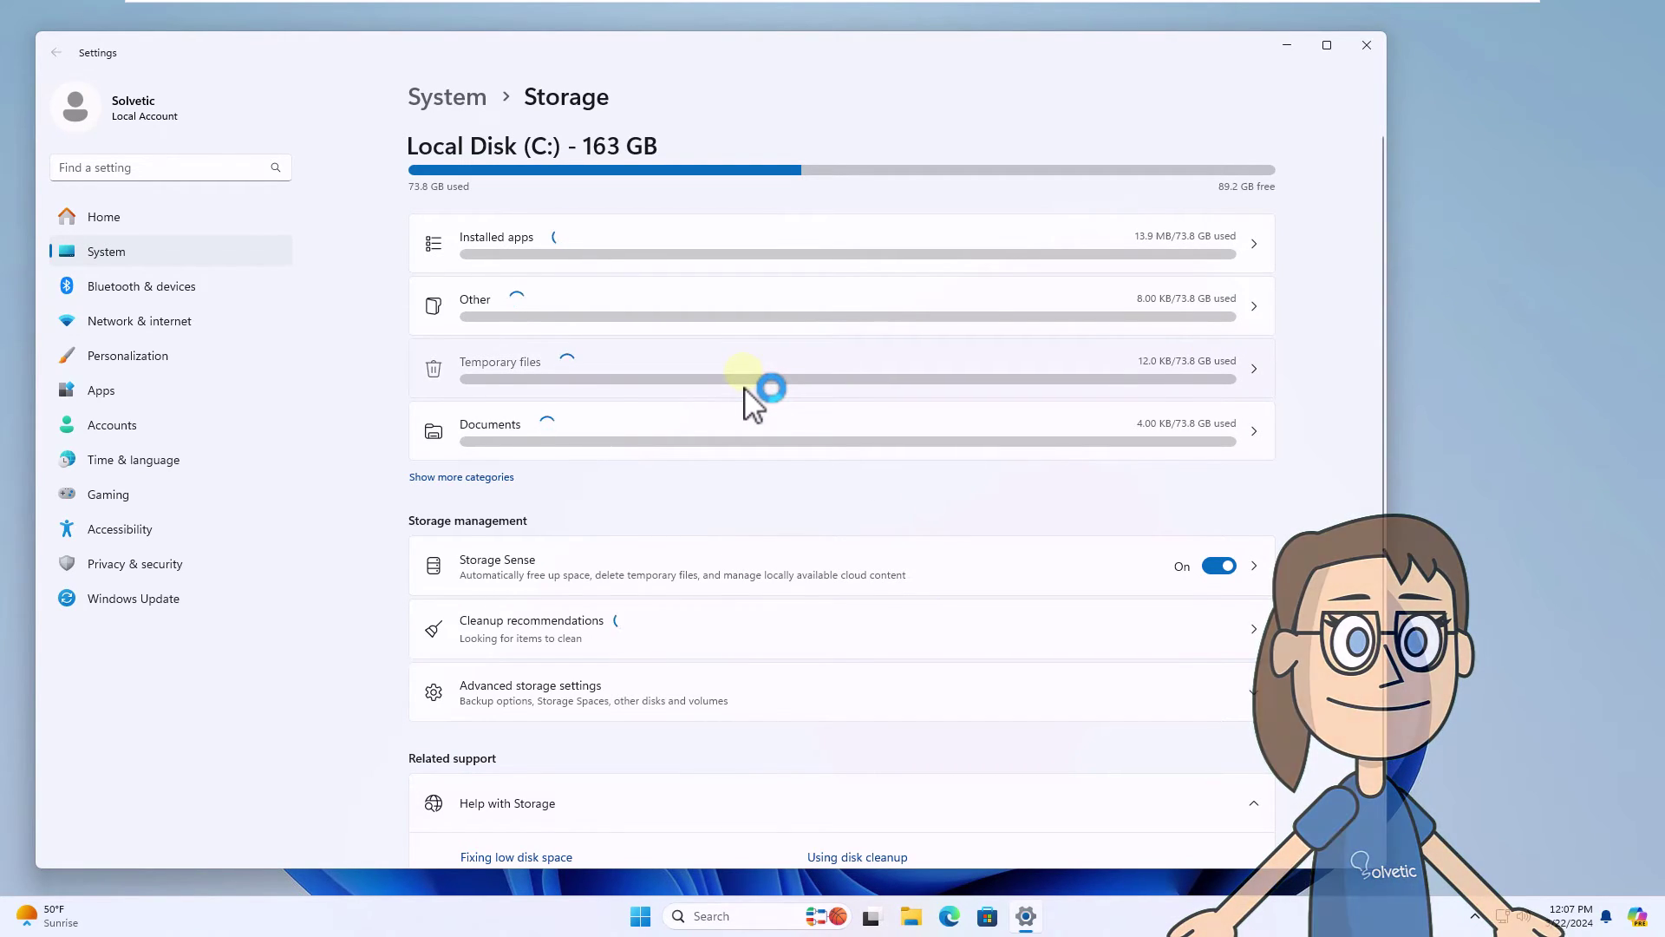
- Open the Temporary files breakdown and add Recycle Bin, bringing the selection to 5.85 GB
{"action": "left_click", "coordinate": [748, 377]}
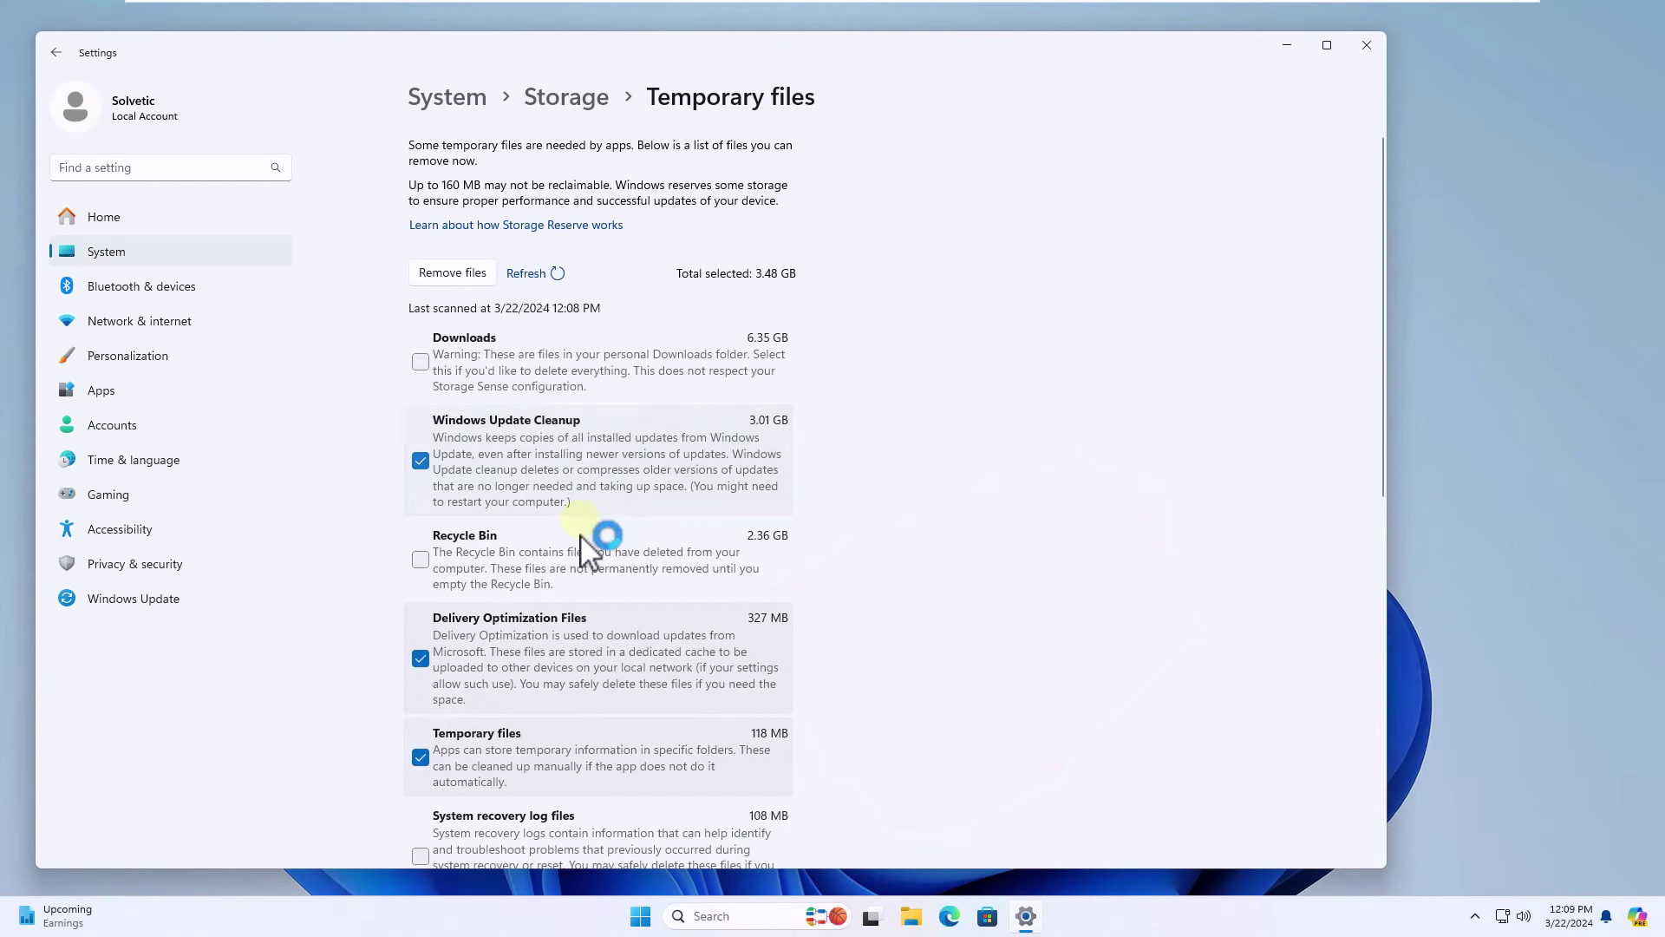
{"action": "left_click", "coordinate": [419, 560]}
{"action": "scroll", "coordinate": [821, 494], "scroll_direction": "down", "scroll_amount": 5}
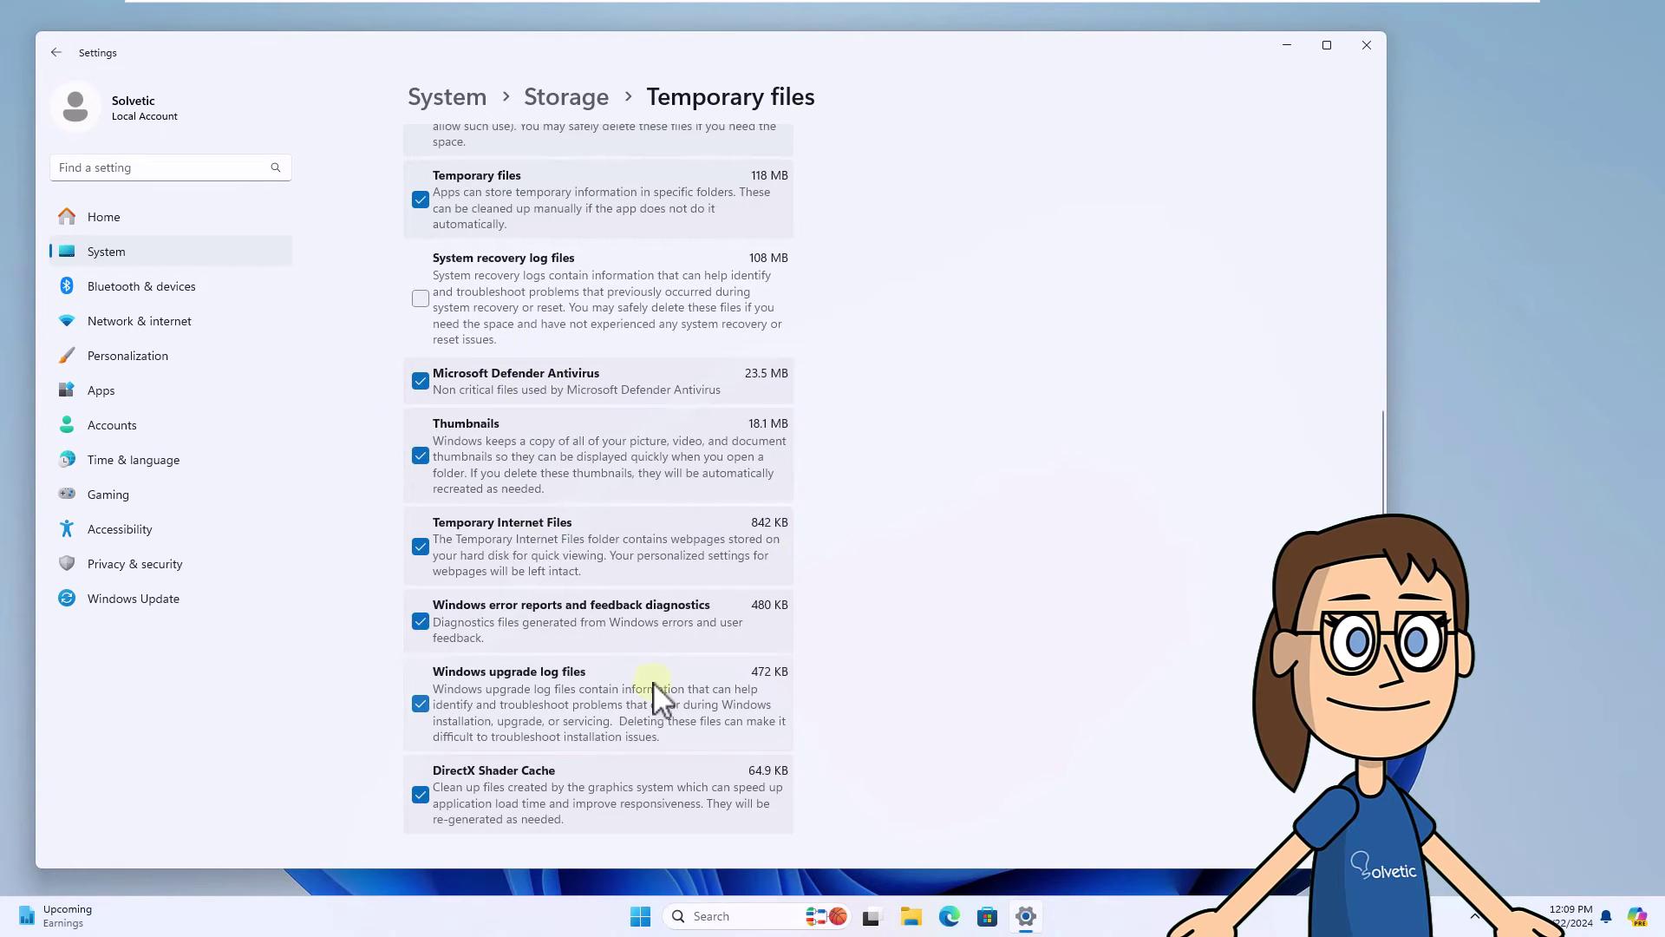
{"action": "scroll", "coordinate": [435, 585], "scroll_direction": "down", "scroll_amount": 2}
{"action": "scroll", "coordinate": [612, 640], "scroll_direction": "up", "scroll_amount": 6}
{"action": "scroll", "coordinate": [595, 499], "scroll_direction": "up", "scroll_amount": 1}
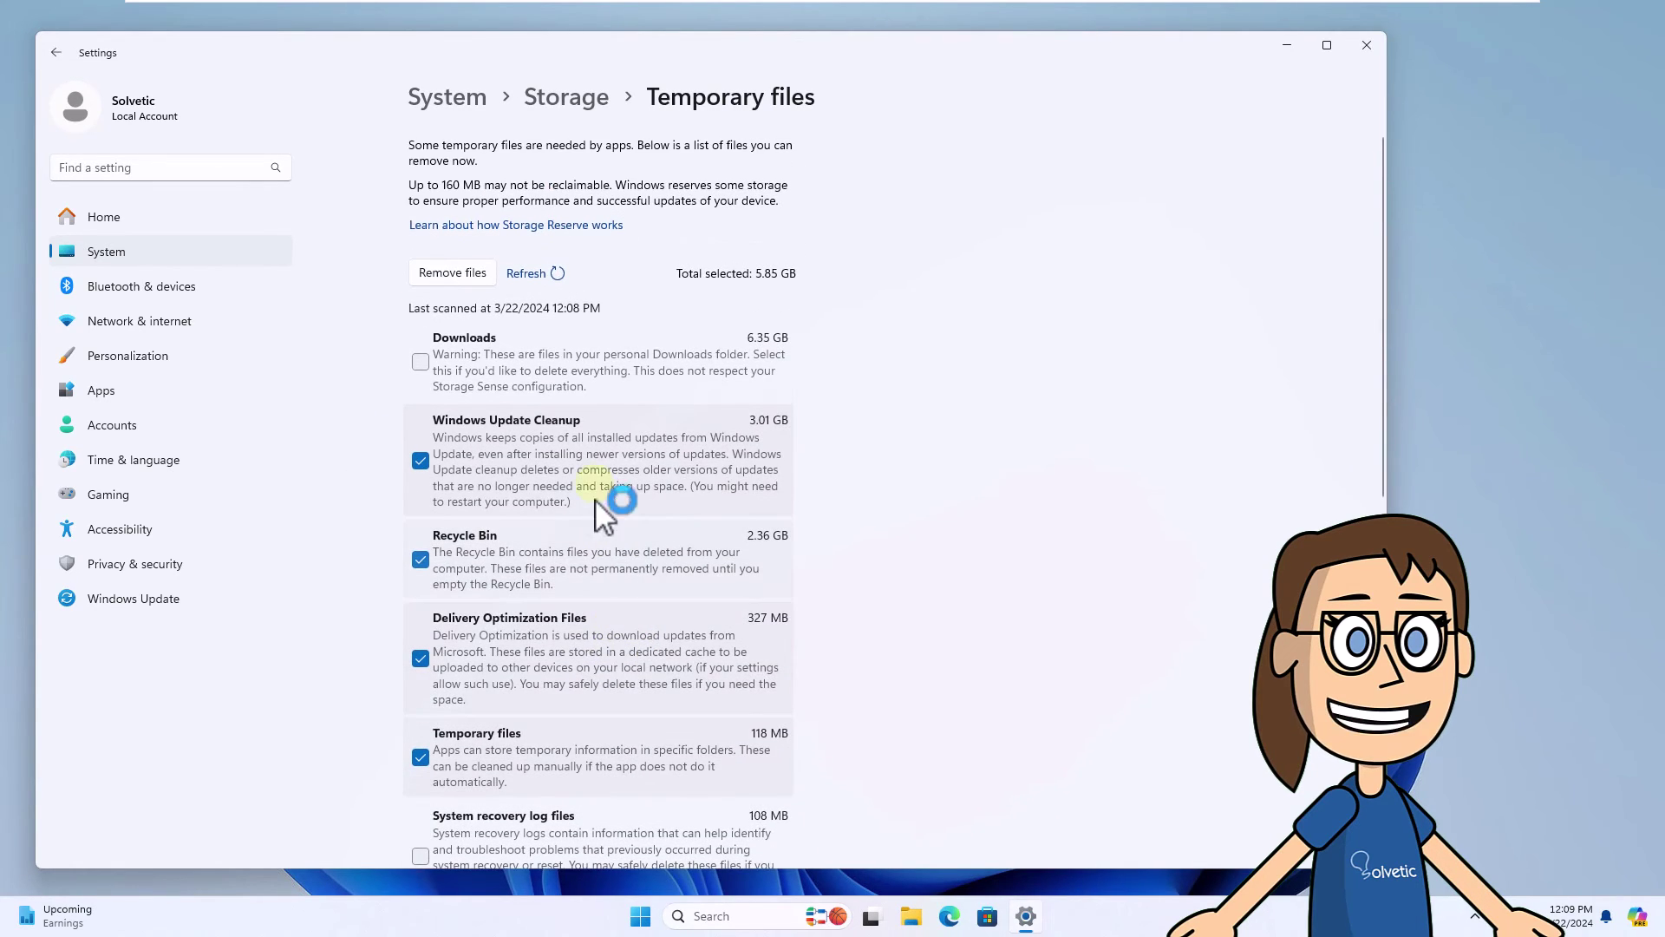
- Remove the selected temporary files and confirm their permanent deletion
{"action": "left_click", "coordinate": [455, 276]}
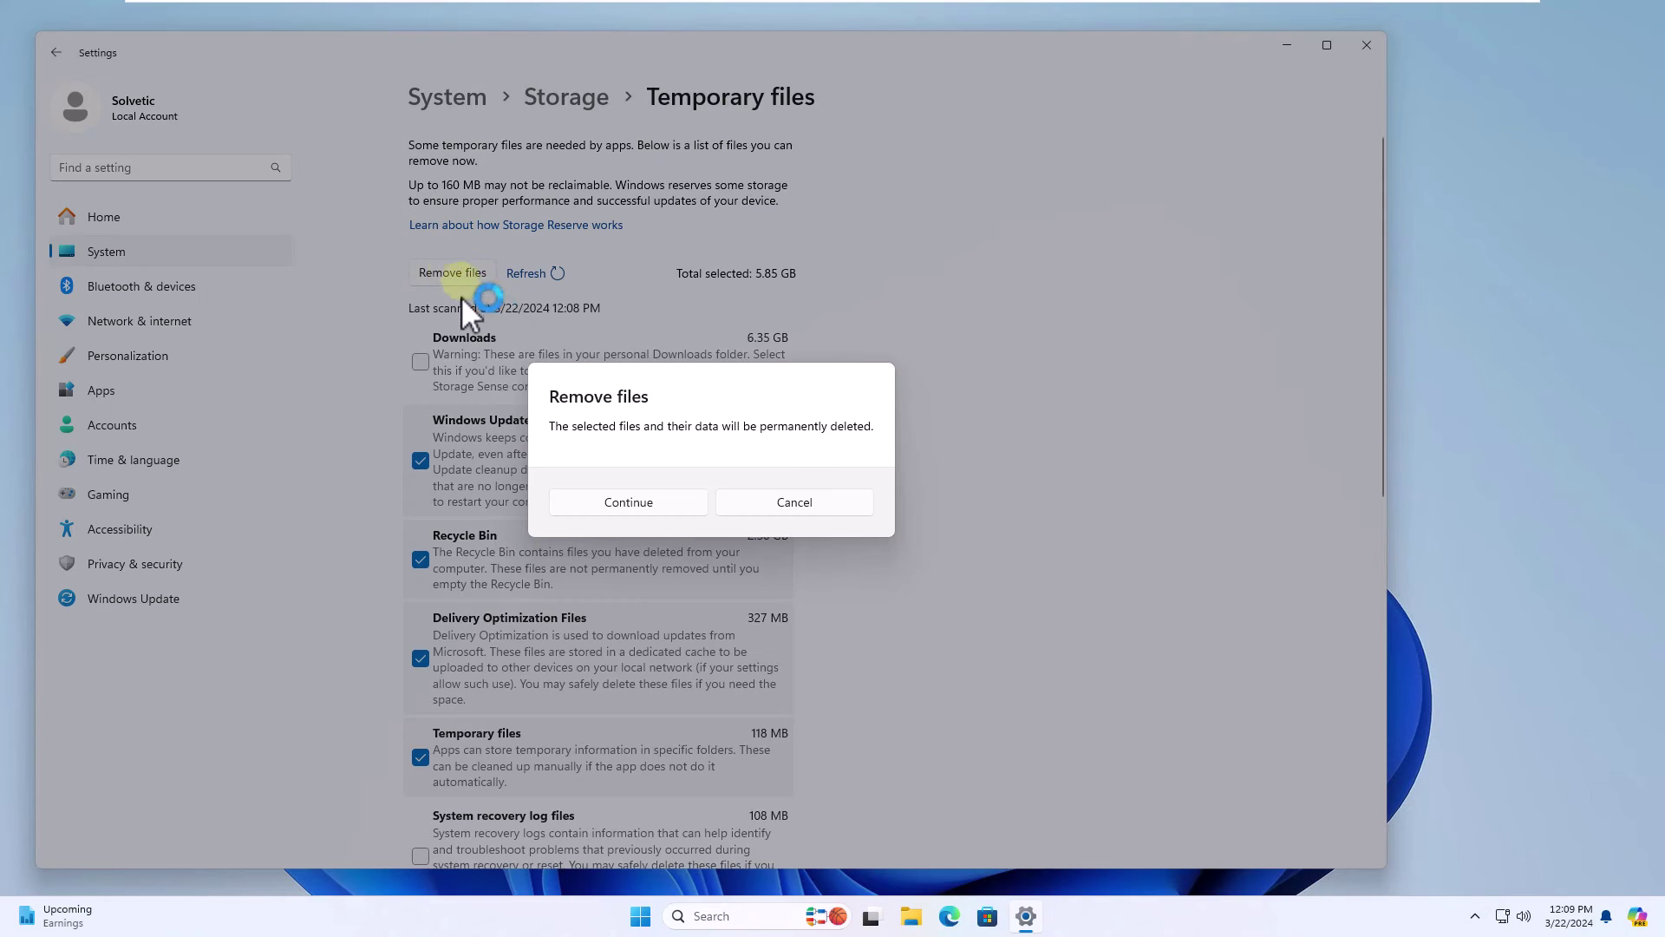
{"action": "left_click", "coordinate": [619, 501]}
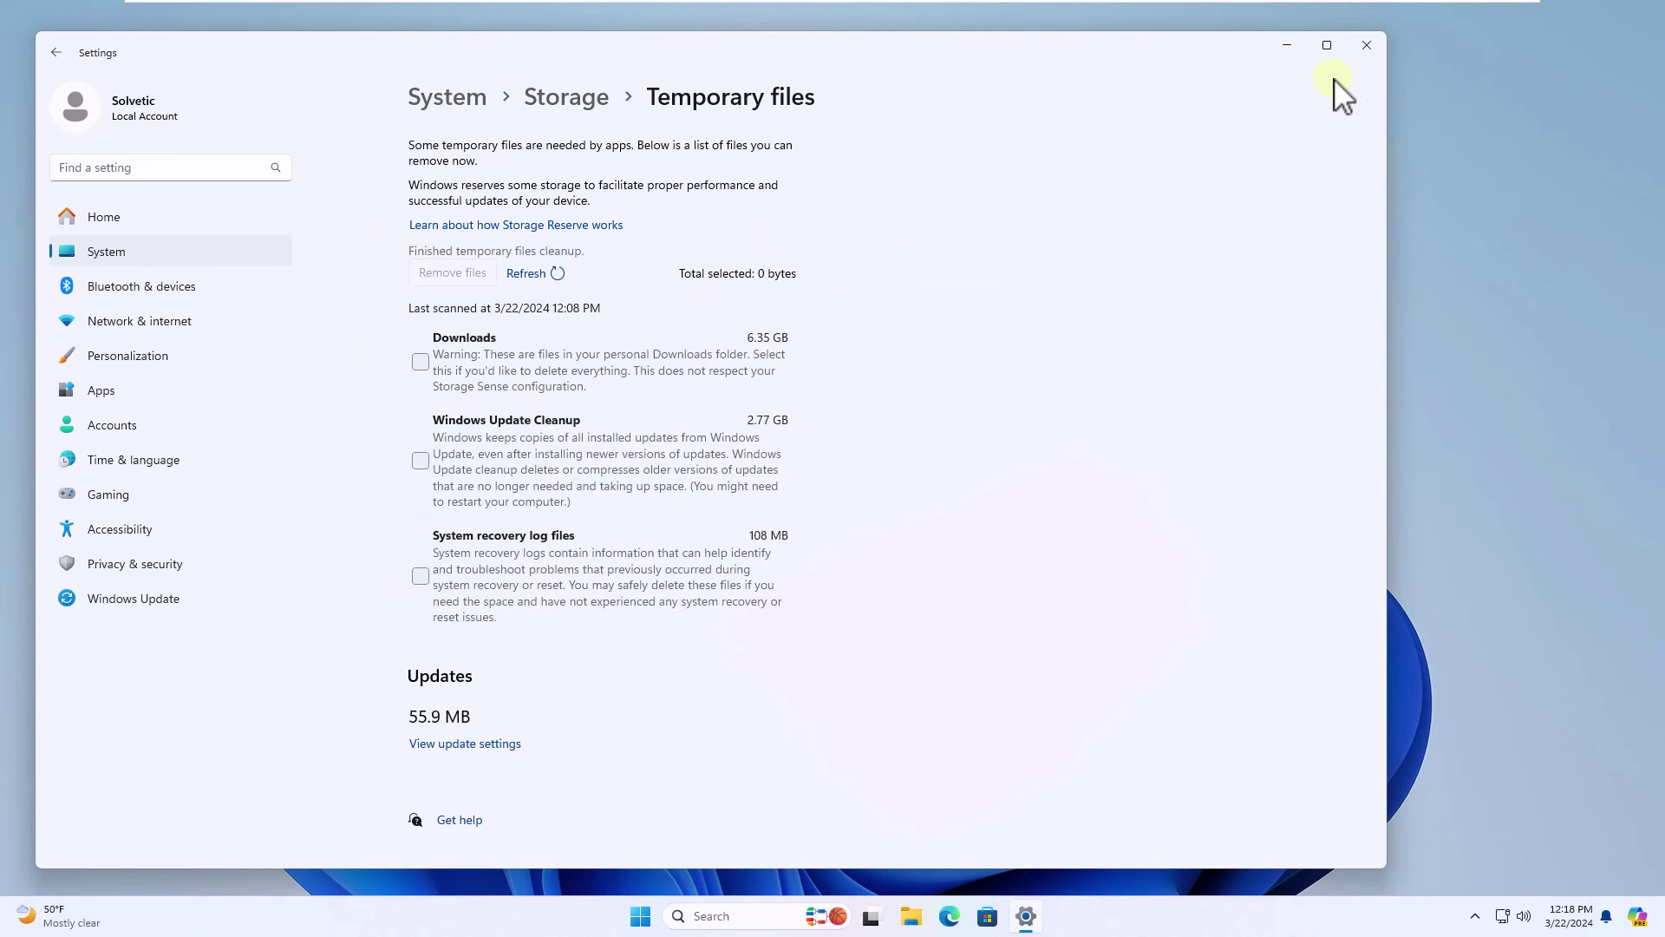
{"action": "left_click", "coordinate": [1368, 49]}
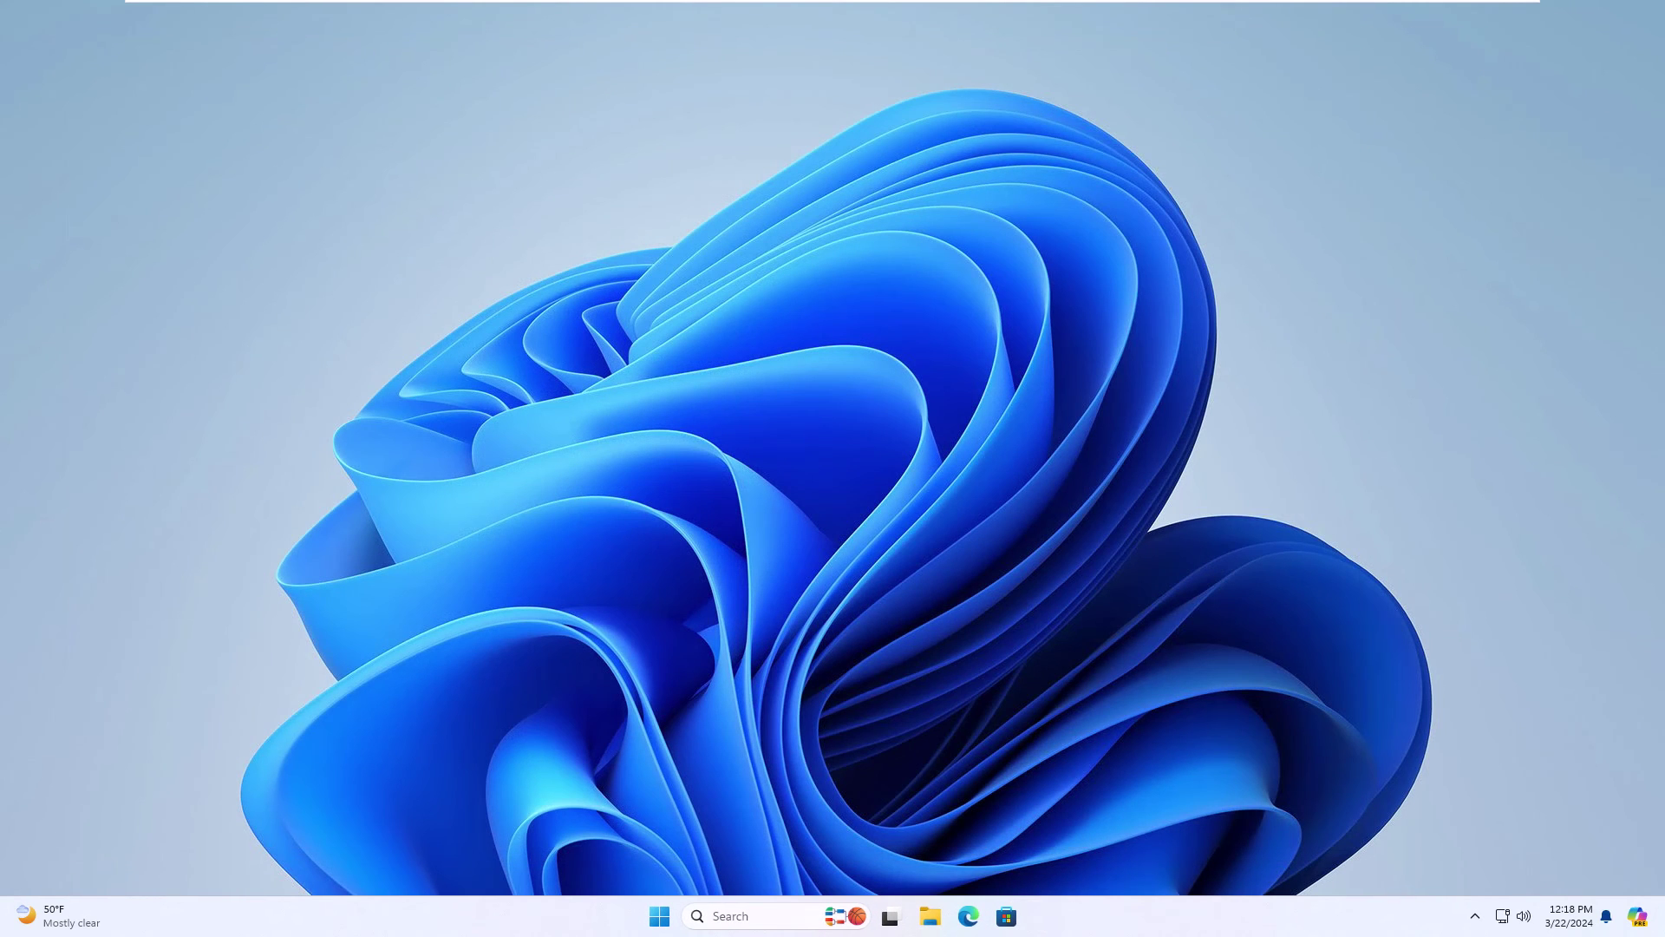